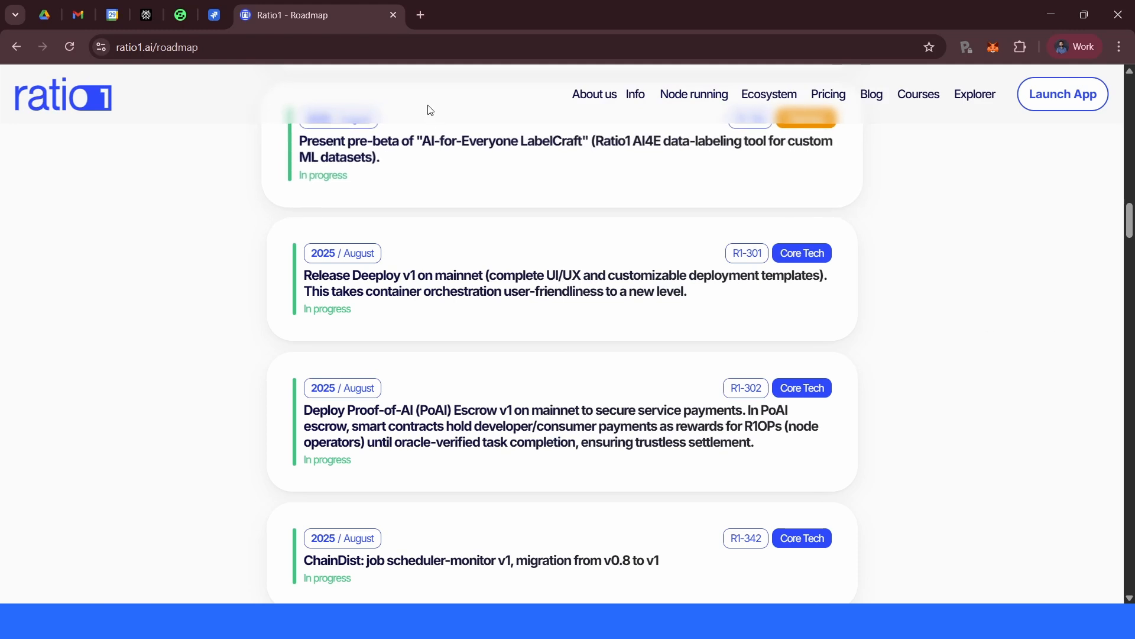
- Open the ratio1-drive repository from the Ratio1 organization's repository list on GitHub
click(420, 15)
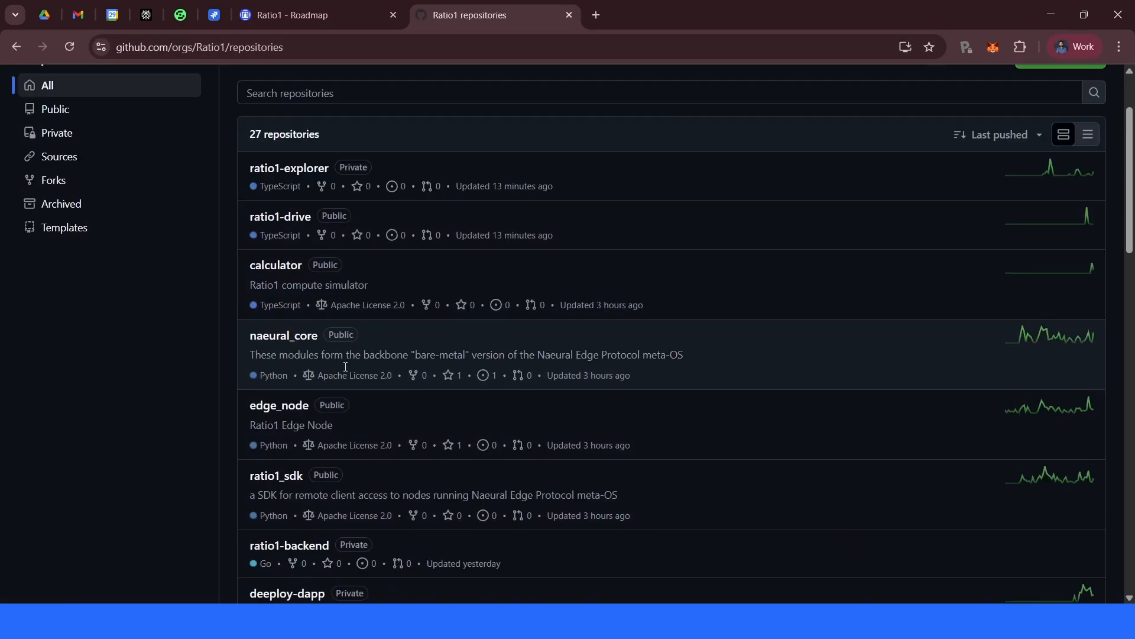
scroll(346, 366, down, 1)
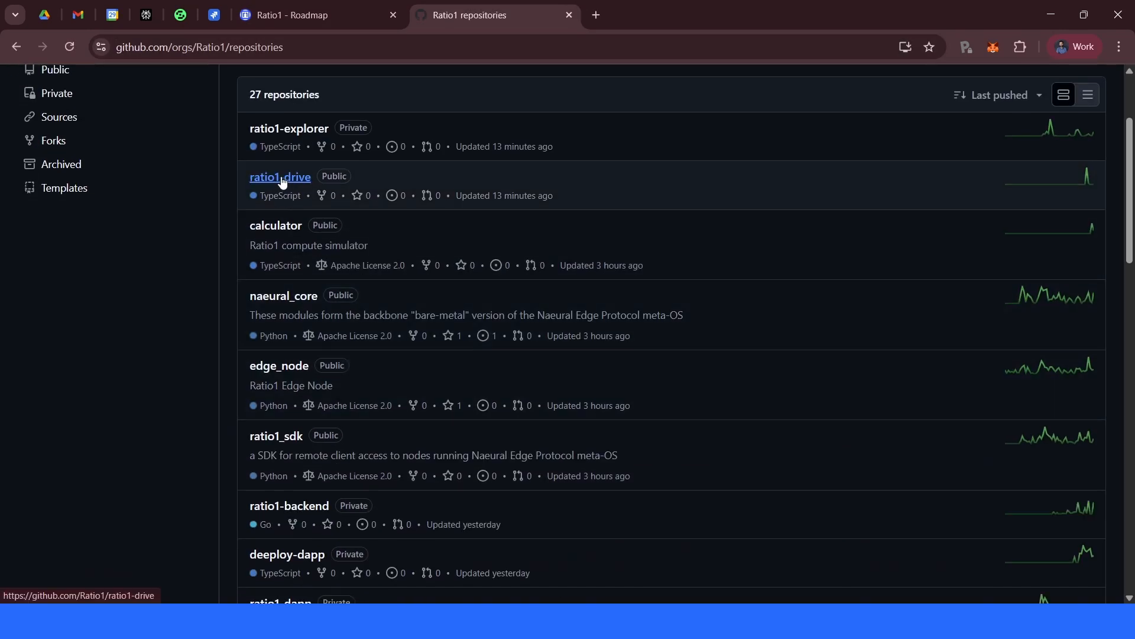
click(283, 178)
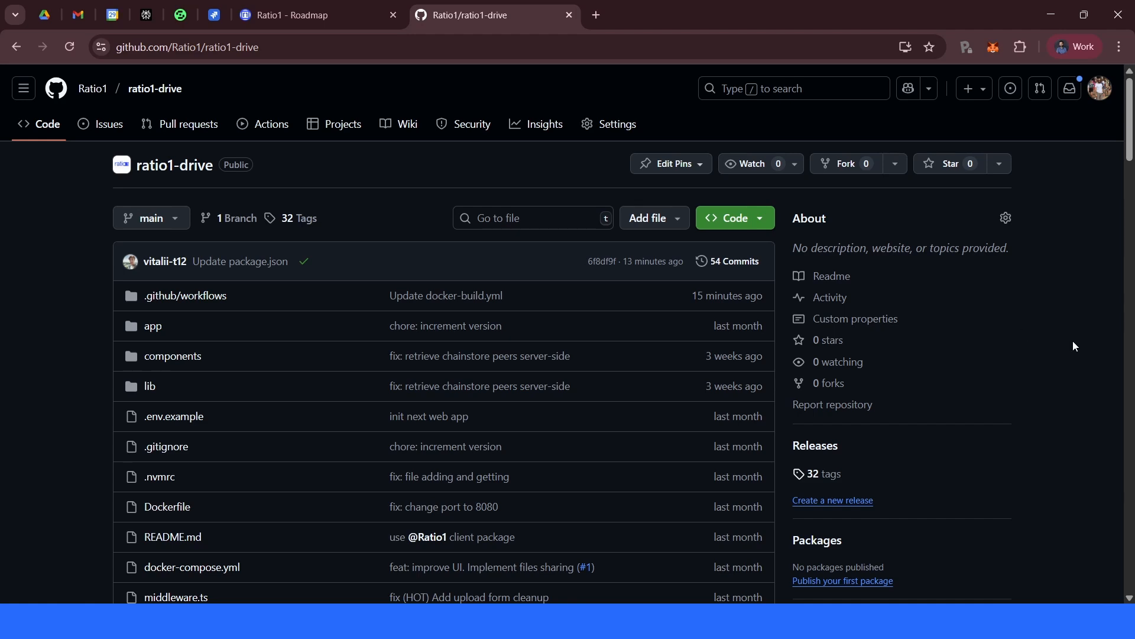
- Browse the repository's file list and open the Dockerfile
scroll(1074, 346, down, 7)
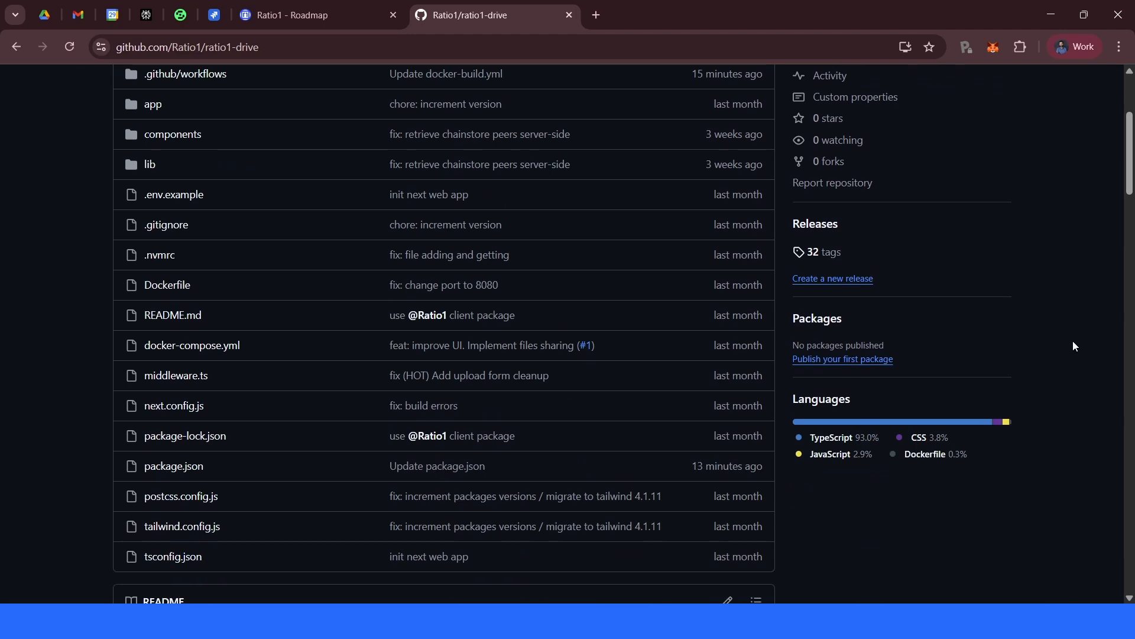
scroll(1074, 346, up, 5)
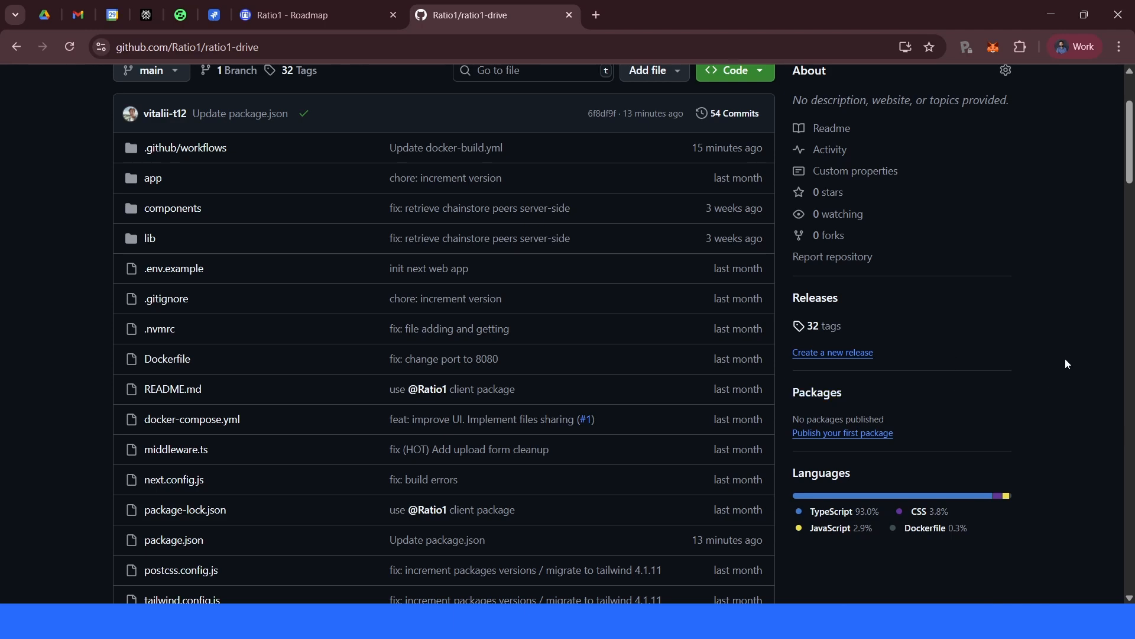
scroll(1066, 359, down, 1)
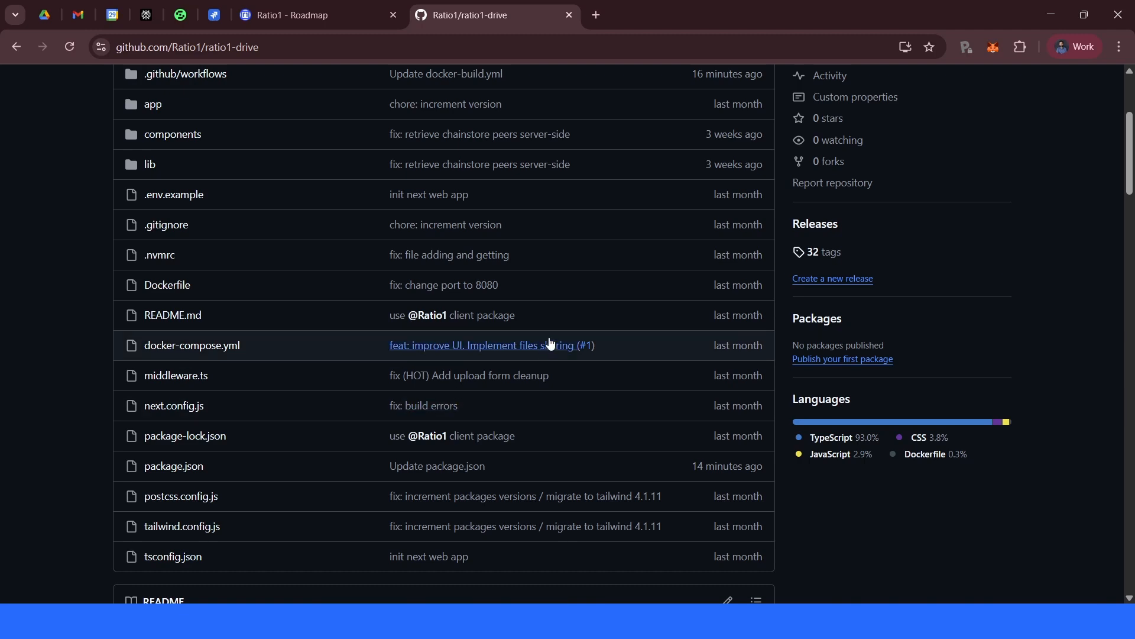
scroll(576, 412, up, 1)
scroll(576, 412, up, 1)
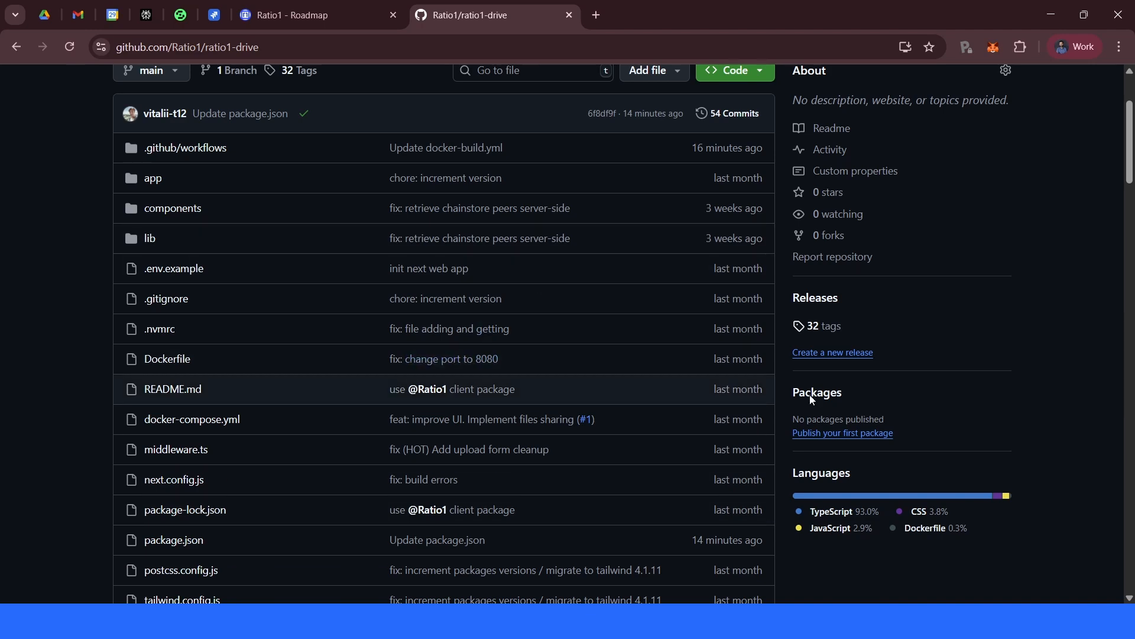
click(364, 369)
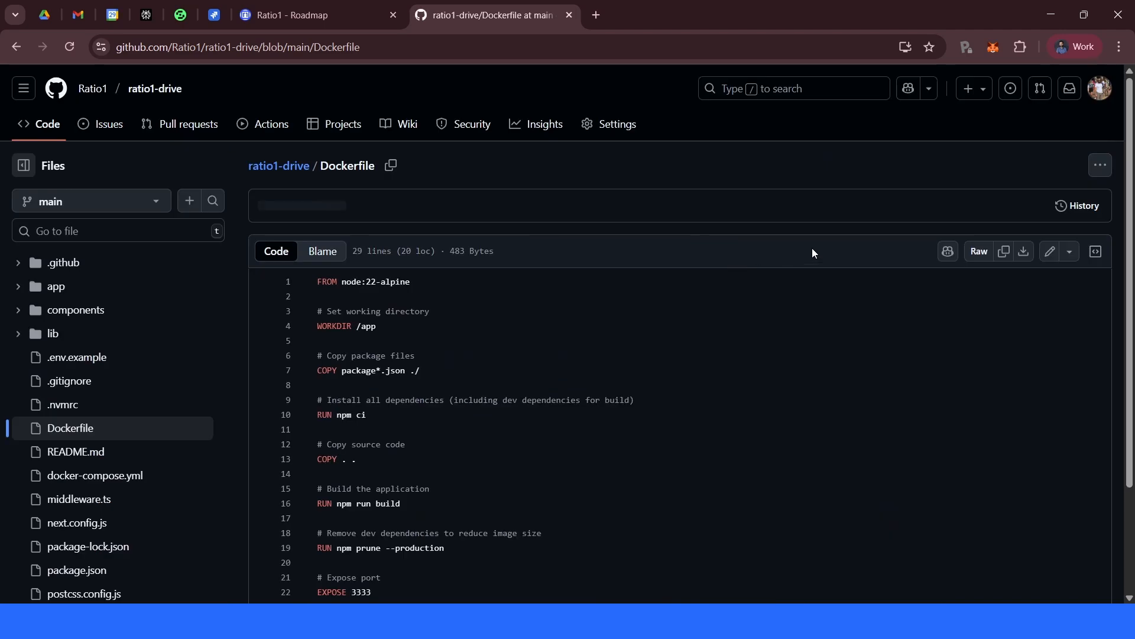
- Read through the Dockerfile, highlighting the build instructions and the final CMD start line
scroll(889, 265, down, 3)
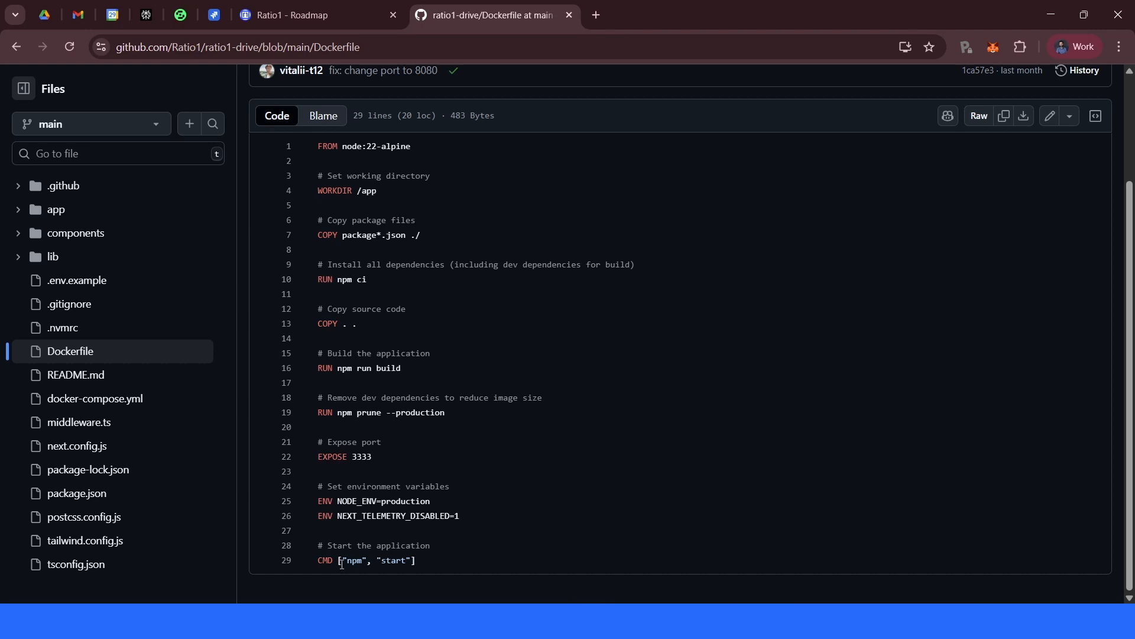
drag(444, 562, 317, 561)
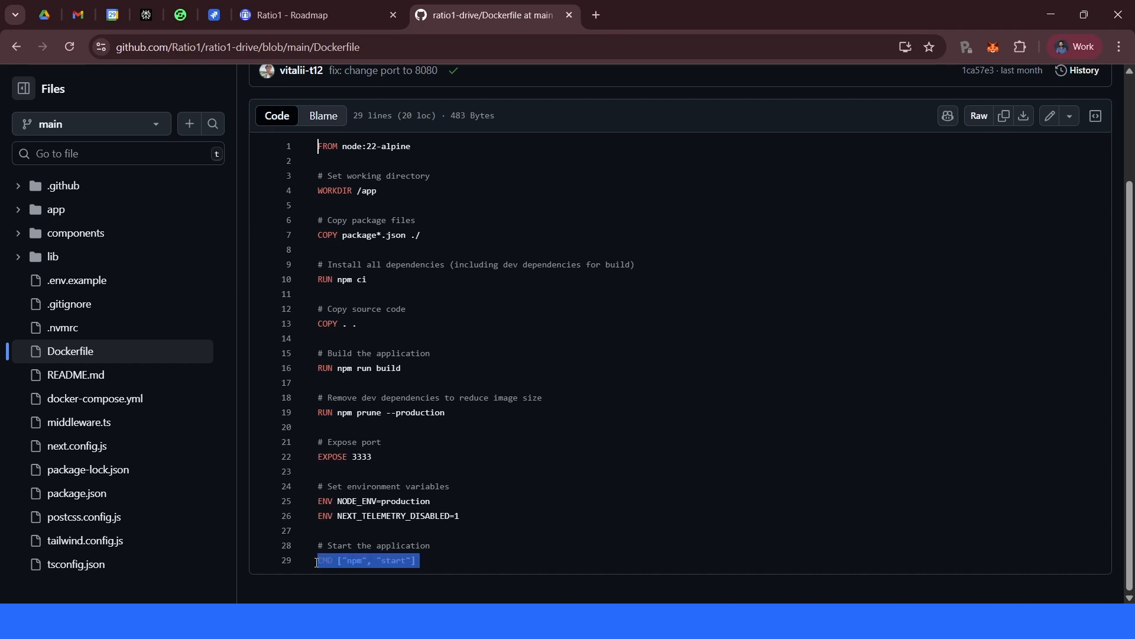
click(450, 551)
drag(436, 560, 313, 560)
drag(486, 514, 318, 147)
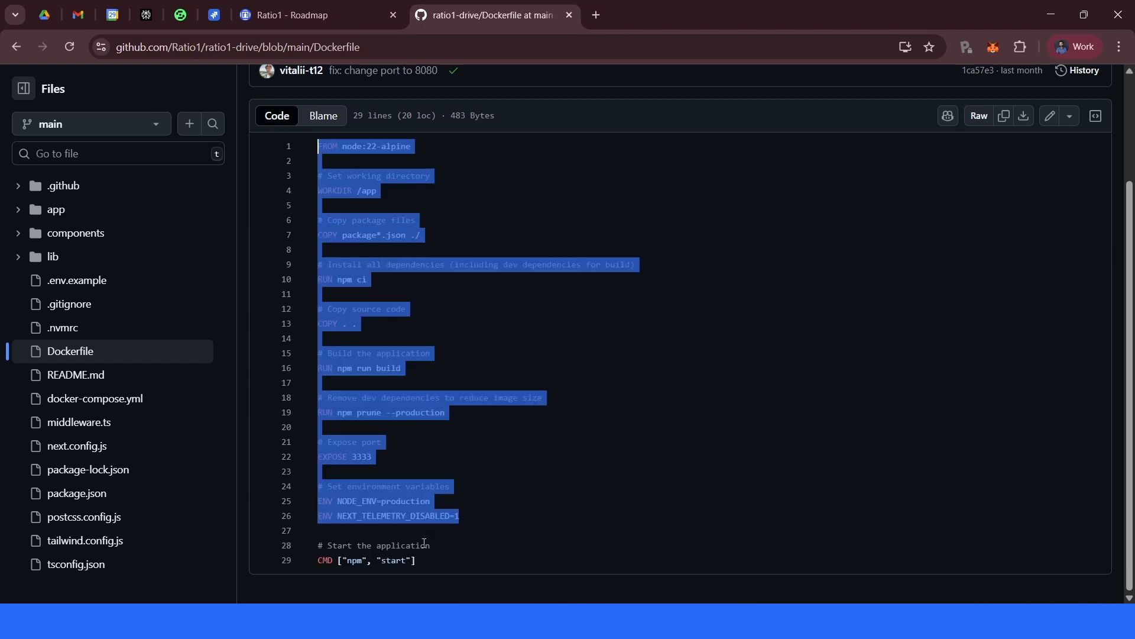
drag(424, 560, 317, 560)
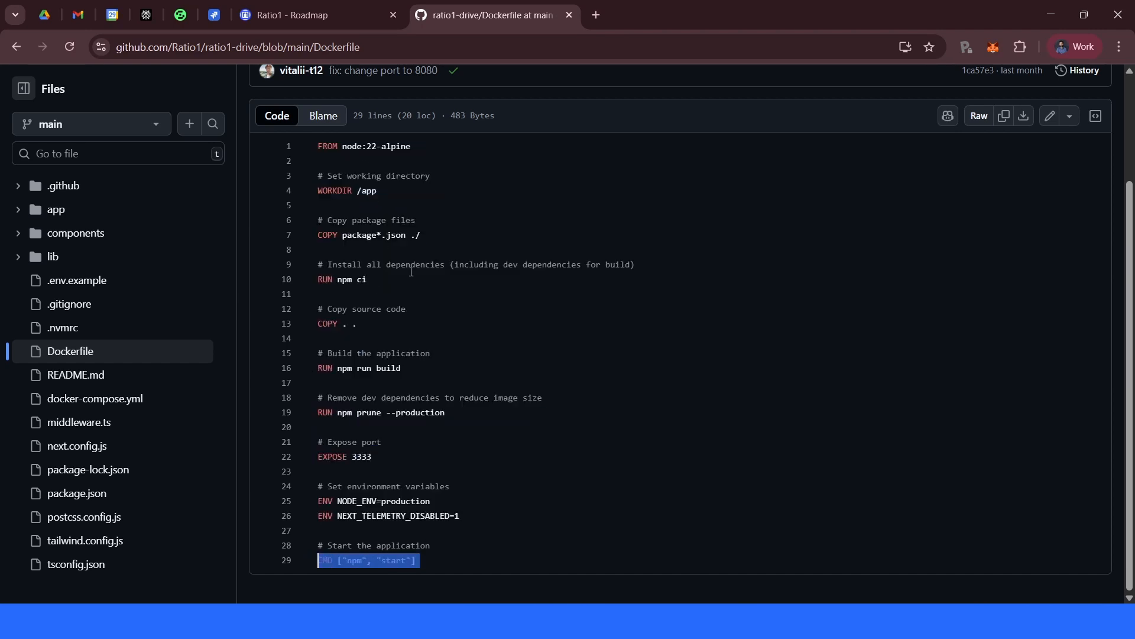
scroll(411, 271, up, 3)
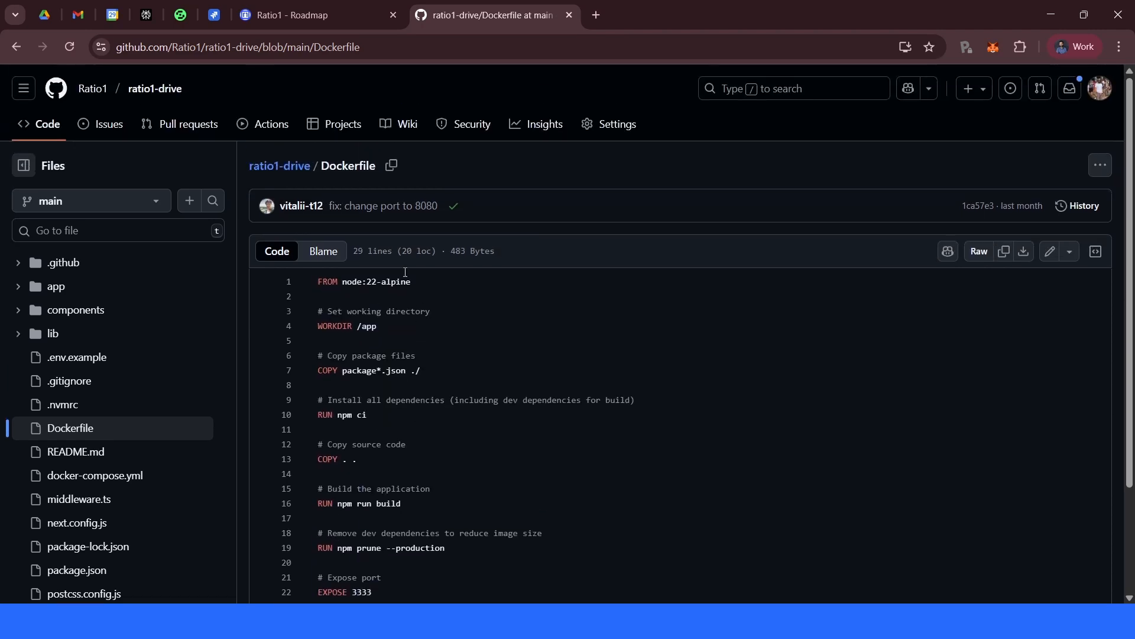
- Return to the repository root, open the .github/workflows folder and open ci.yml
click(276, 168)
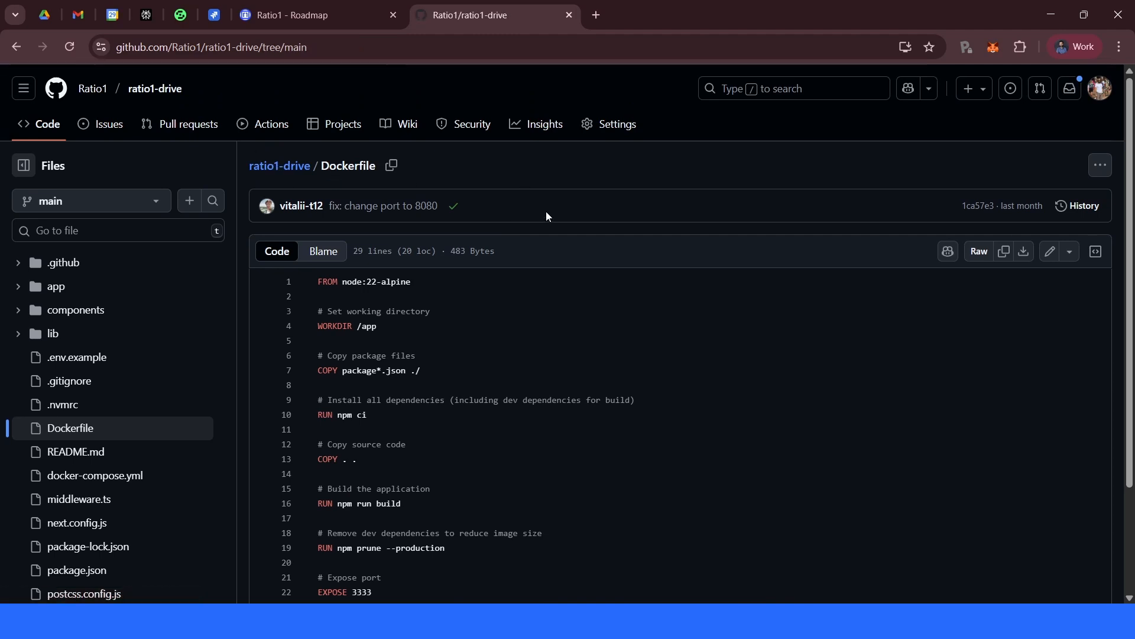
click(201, 299)
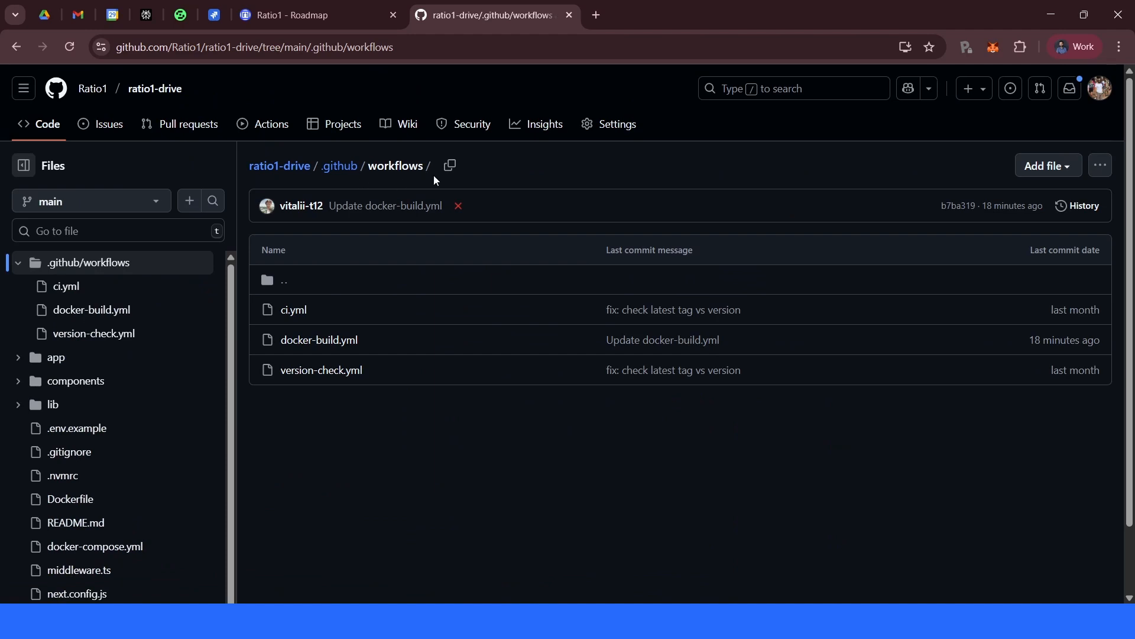
scroll(565, 482, down, 2)
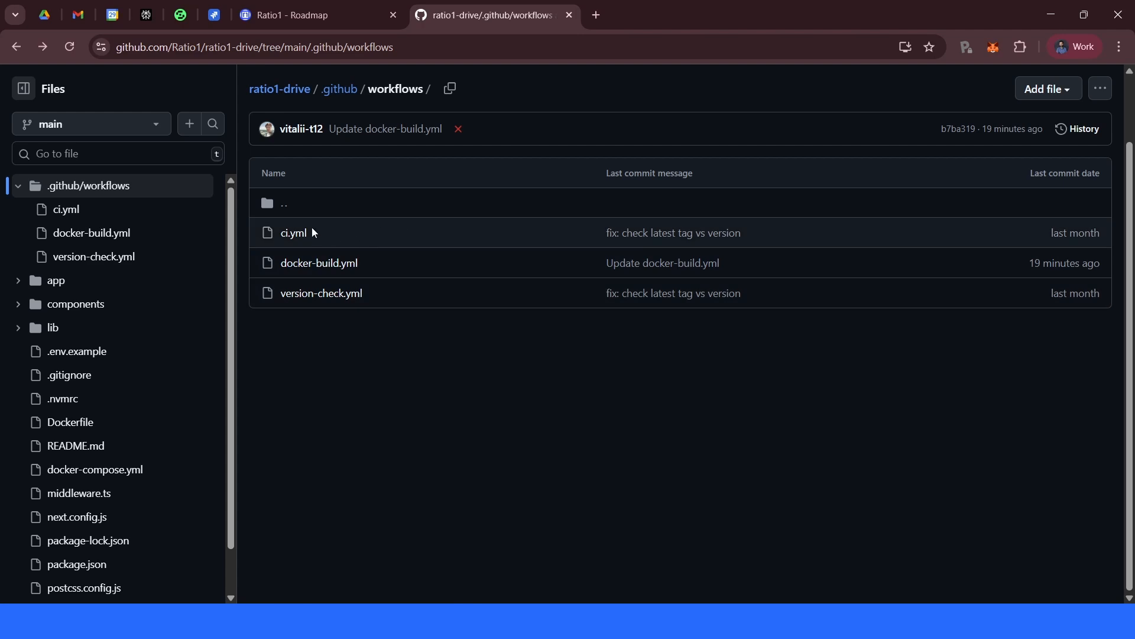
click(296, 234)
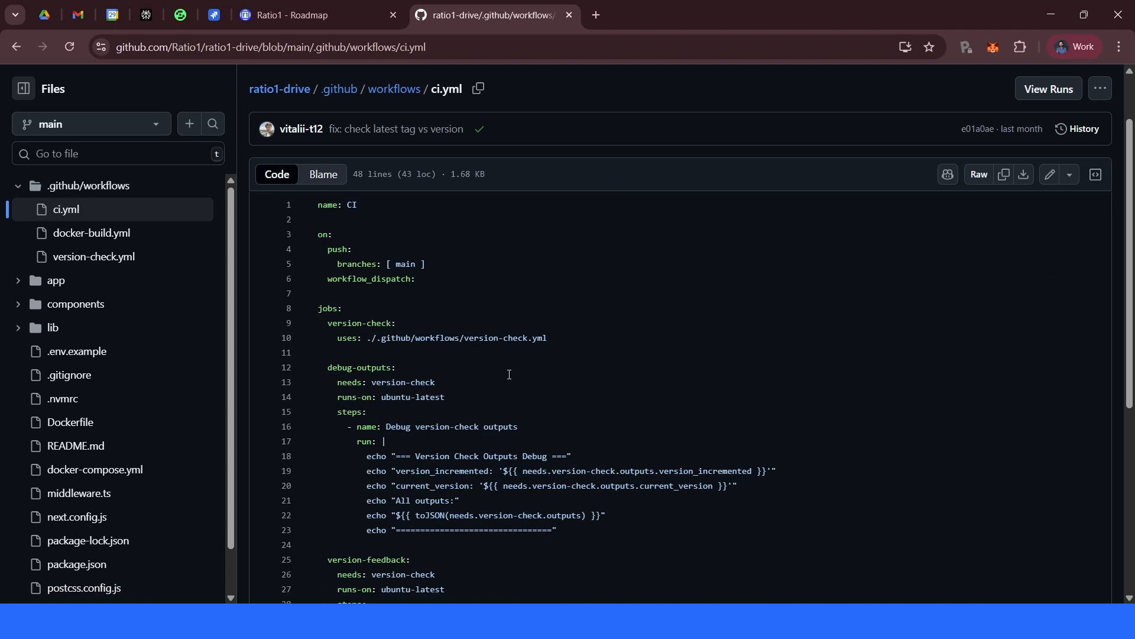
- Read through the ci.yml workflow and go back to the workflows folder
scroll(521, 375, down, 5)
scroll(516, 470, up, 10)
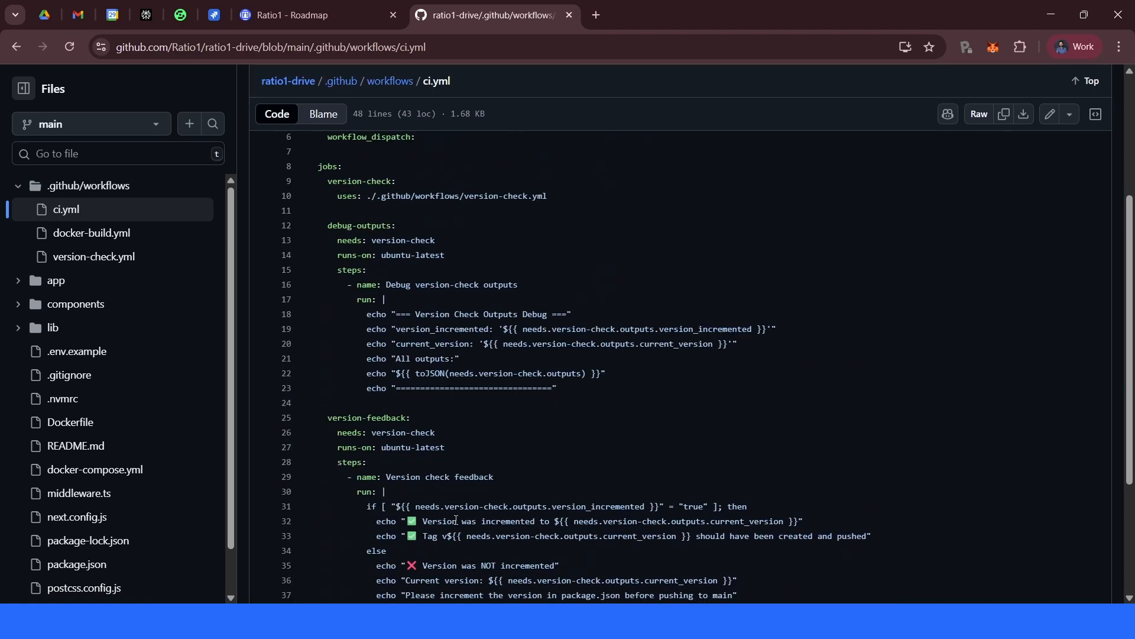
scroll(313, 124, up, 2)
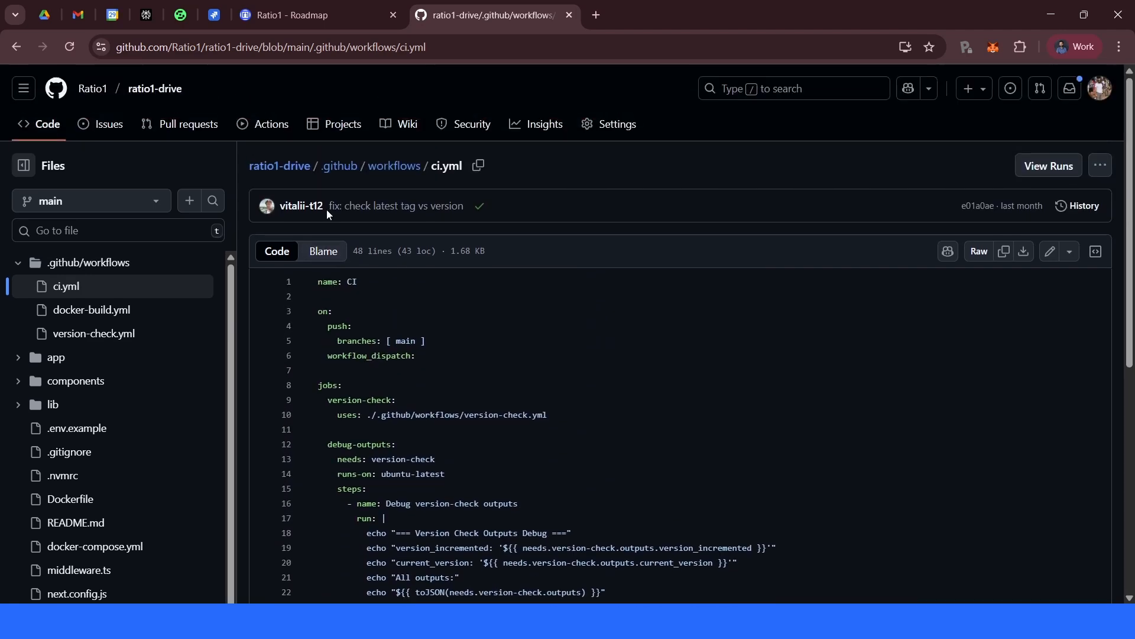
click(407, 170)
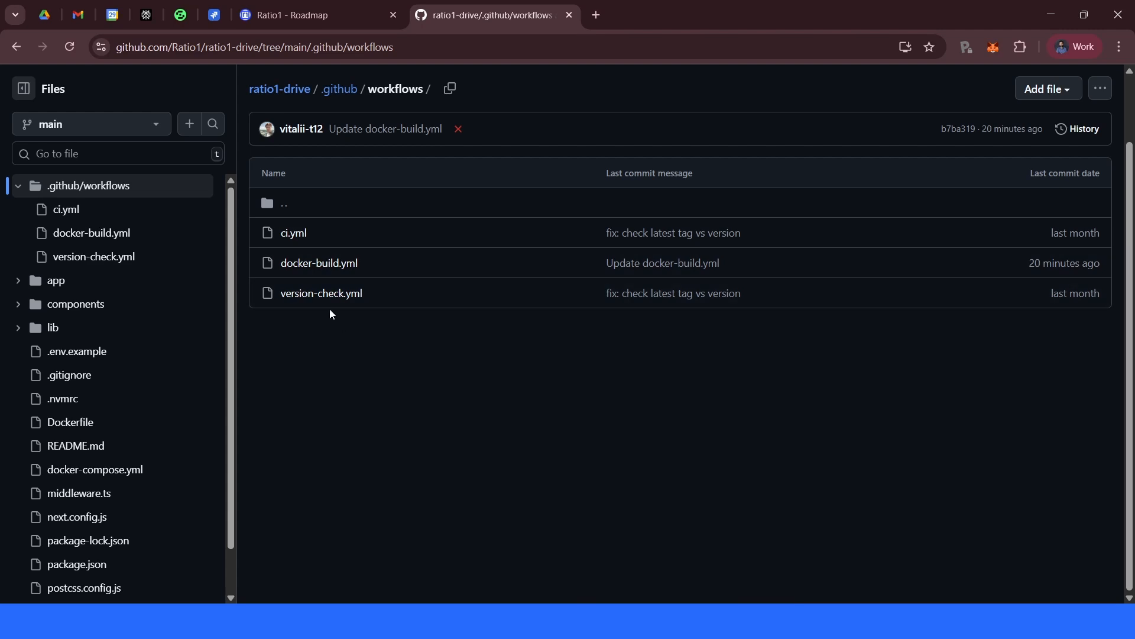
- Open docker-build.yml and scroll down to its Docker build steps
click(335, 266)
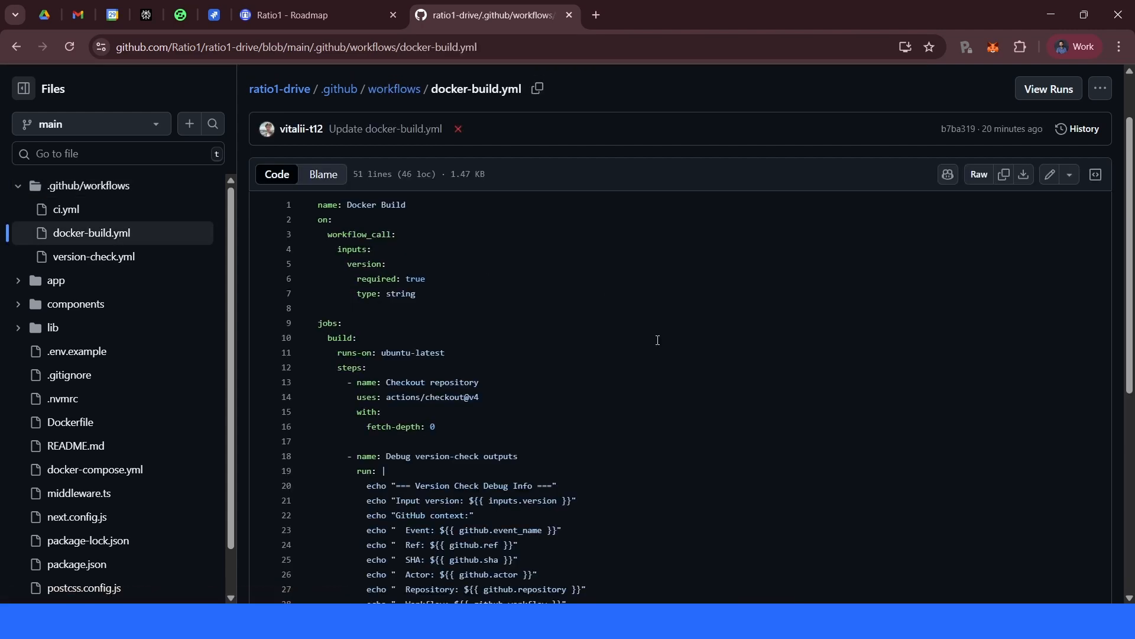
scroll(657, 341, down, 5)
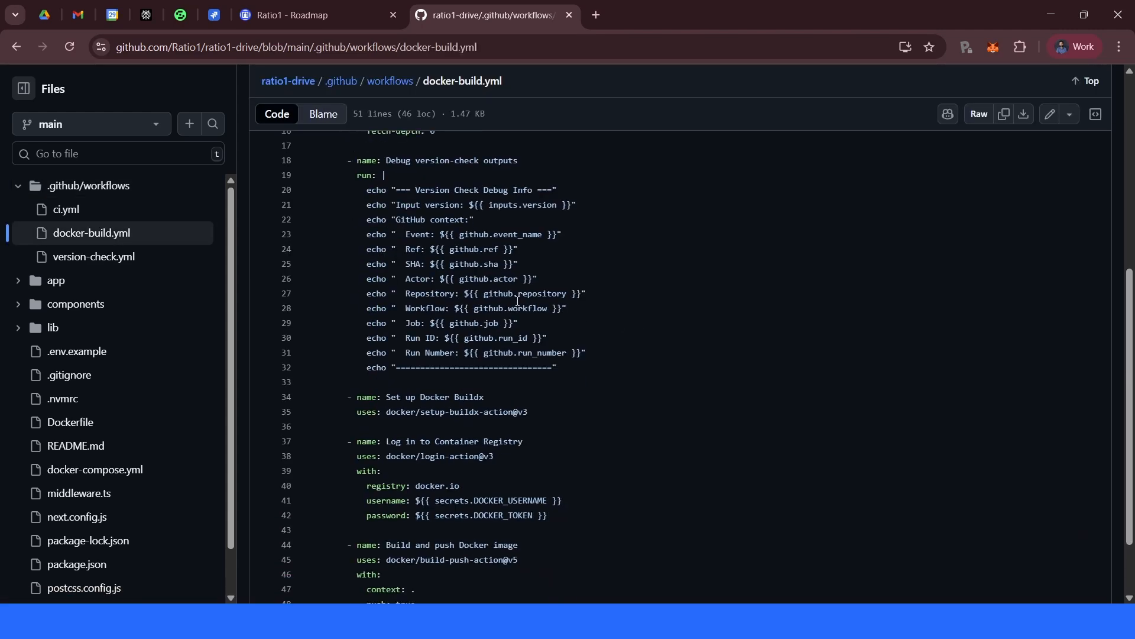
scroll(519, 389, down, 2)
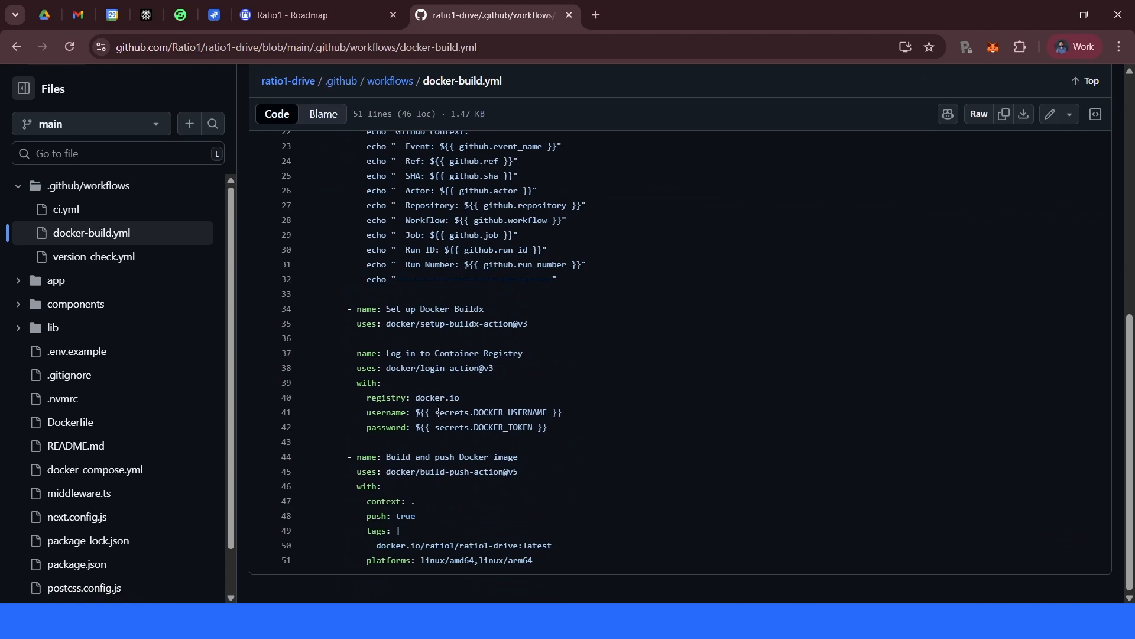
- Examine the Docker Hub login and build-and-push steps in docker-build.yml, highlighting the secrets, action and context lines
drag(435, 412, 551, 426)
double_click(510, 413)
double_click(502, 427)
click(677, 399)
drag(420, 472, 529, 471)
click(529, 471)
drag(388, 475, 531, 479)
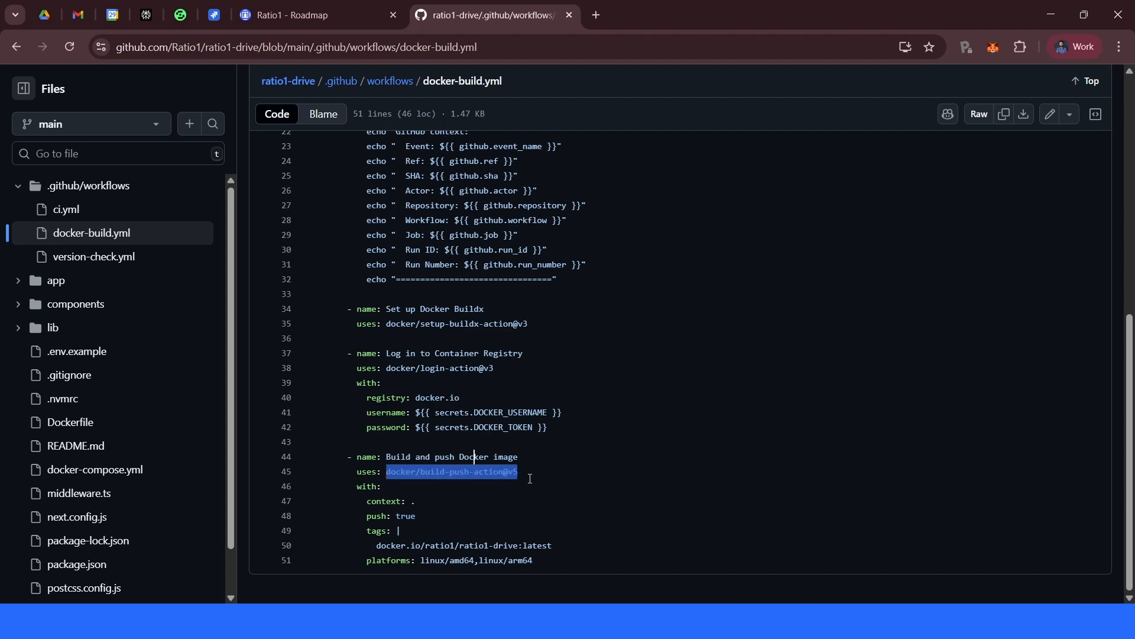
click(401, 476)
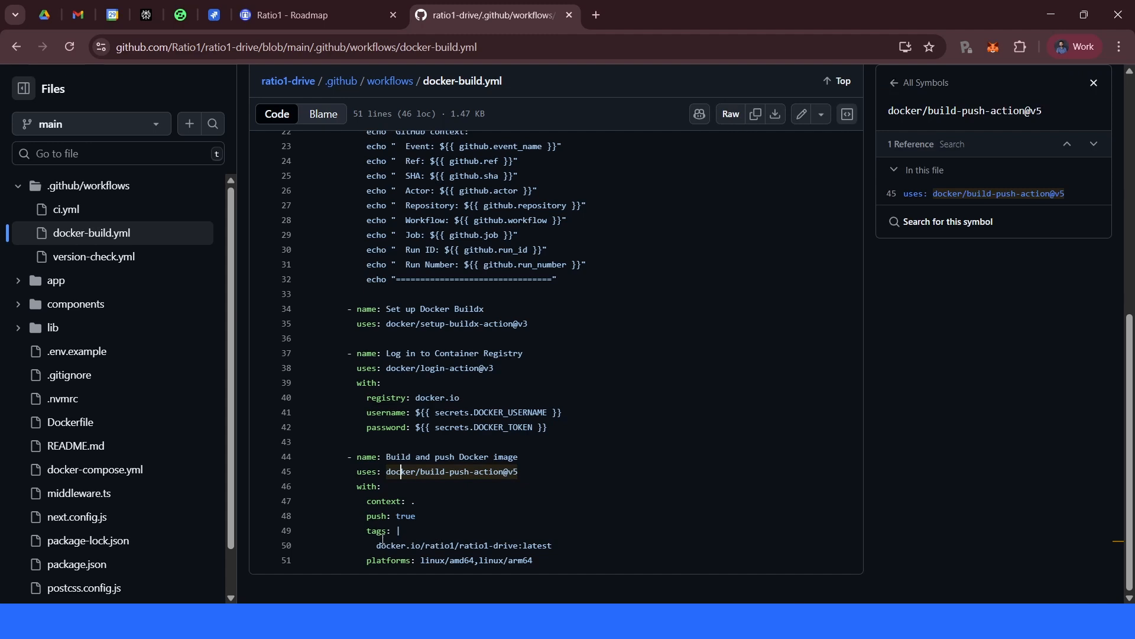
drag(414, 503, 368, 504)
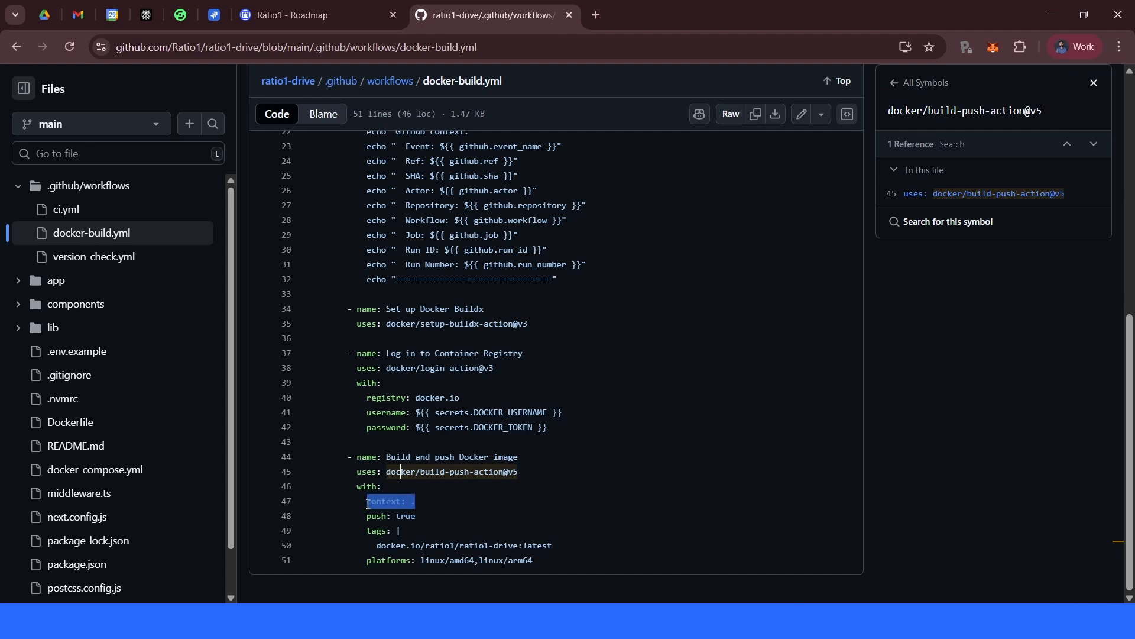
click(419, 501)
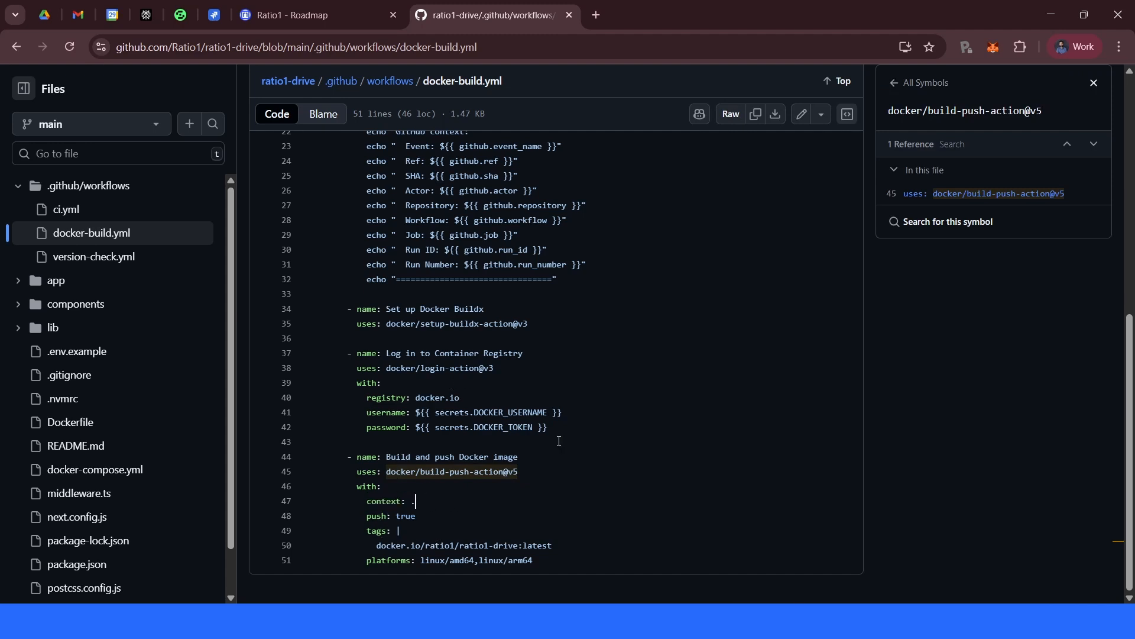
- Reopen docker-build.yml from the workflows folder and scroll through it again
scroll(559, 441, up, 8)
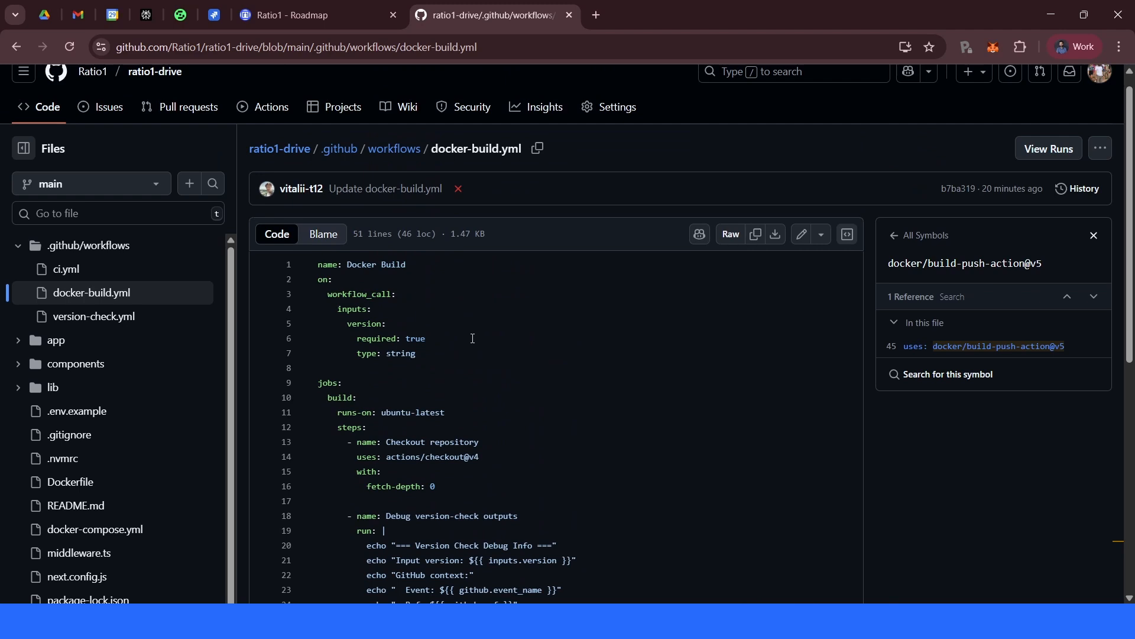
click(394, 148)
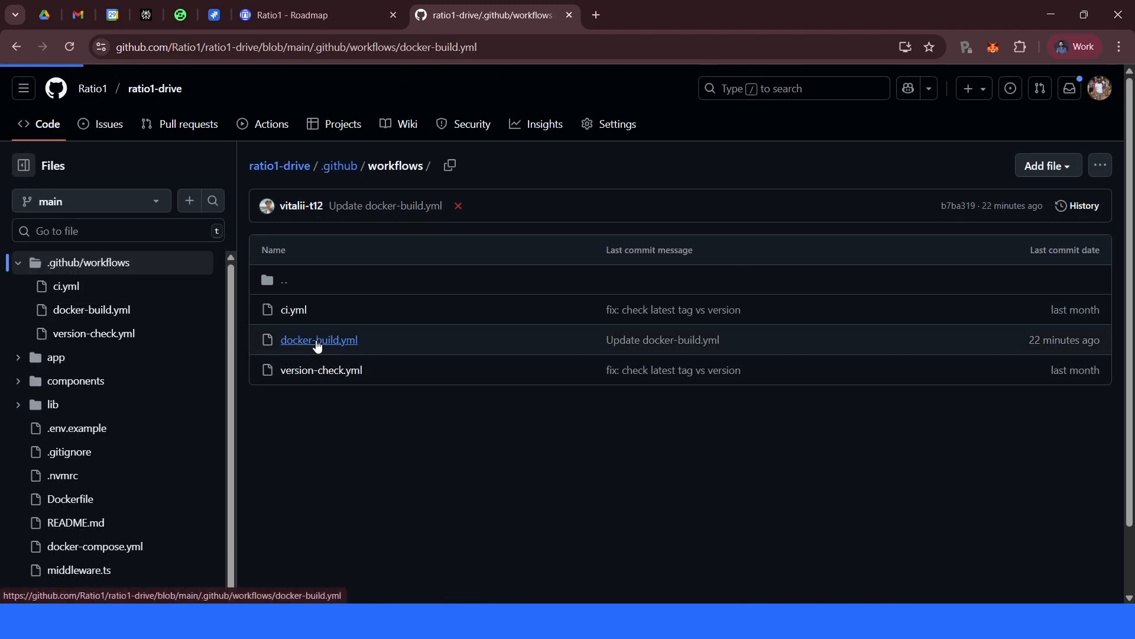
click(313, 340)
scroll(498, 372, down, 8)
scroll(498, 372, down, 1)
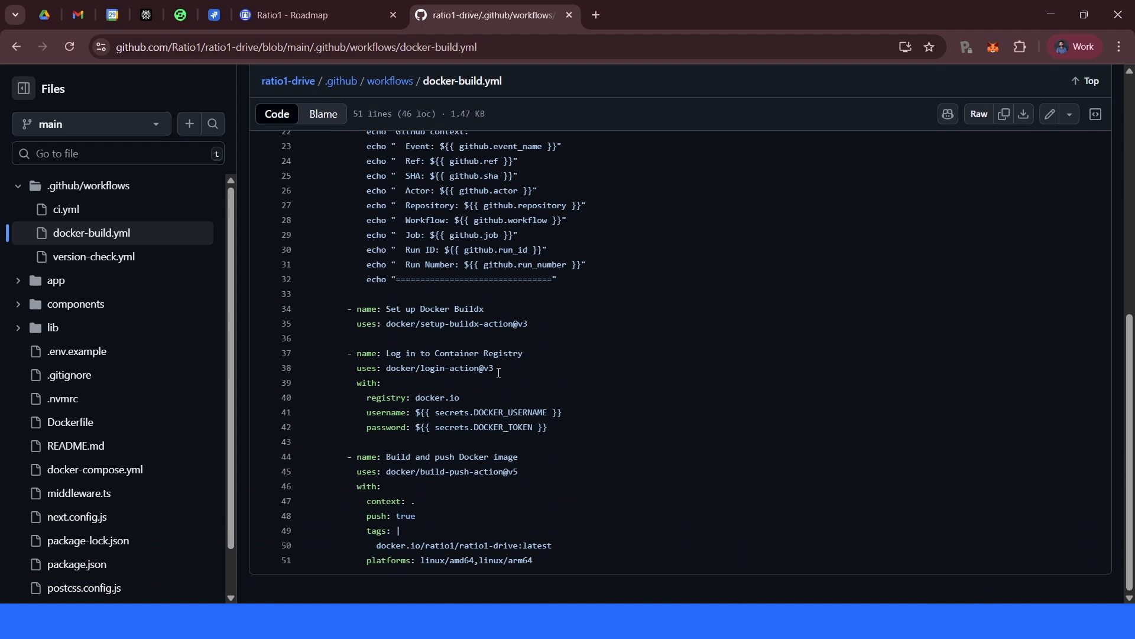
scroll(498, 373, up, 9)
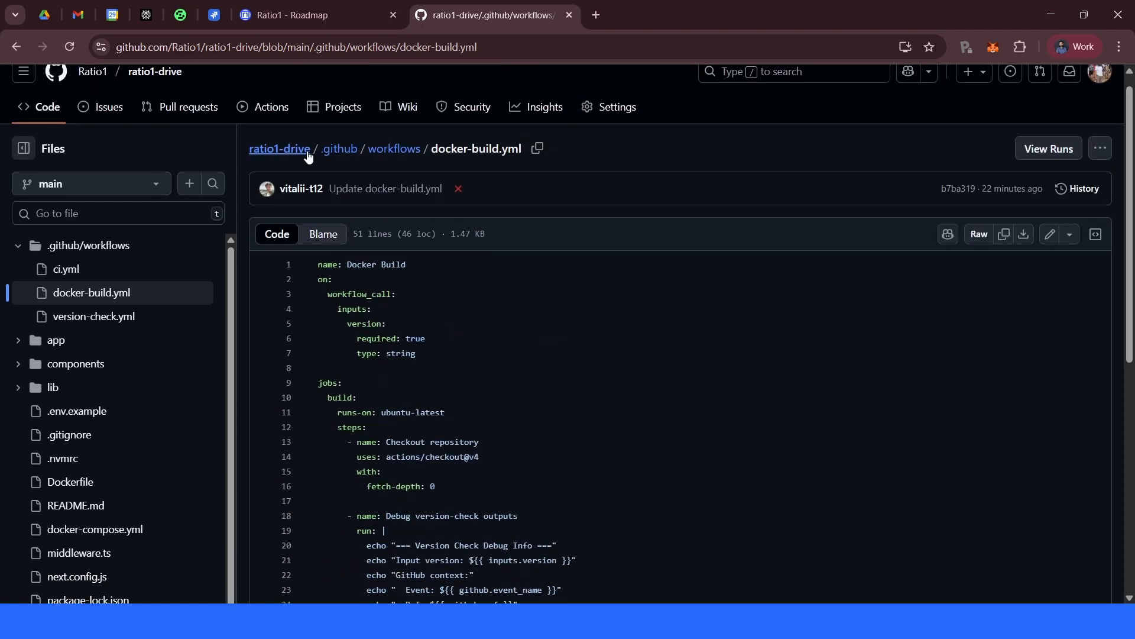
click(144, 77)
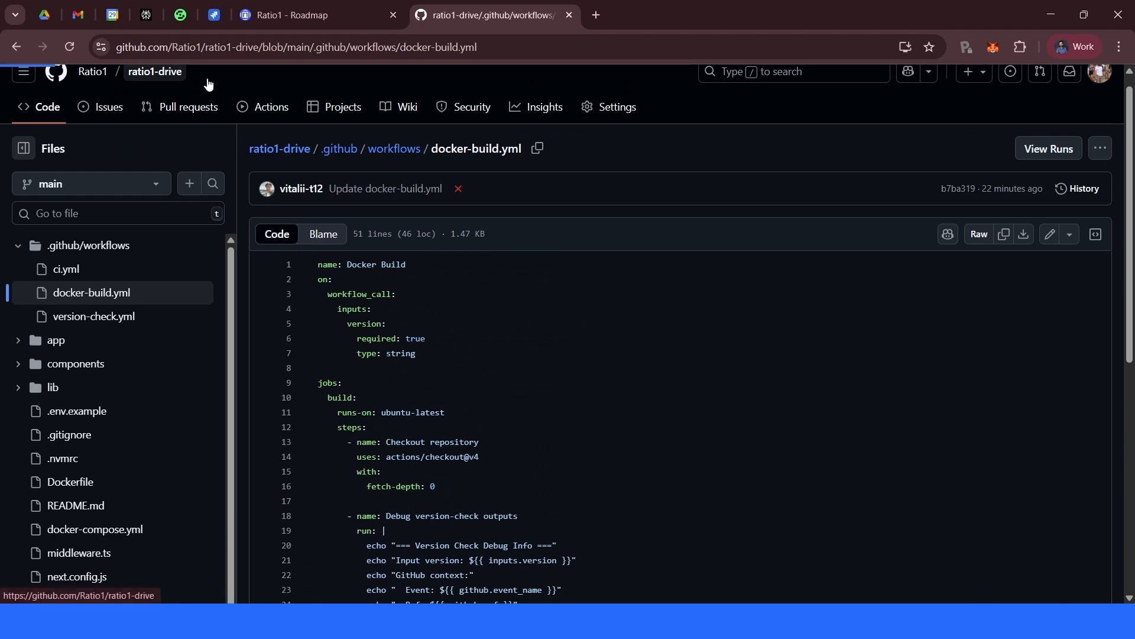
- Review the latest tag of ratio1/ratio1-drive on Docker Hub and its docker pull command
scroll(648, 346, down, 10)
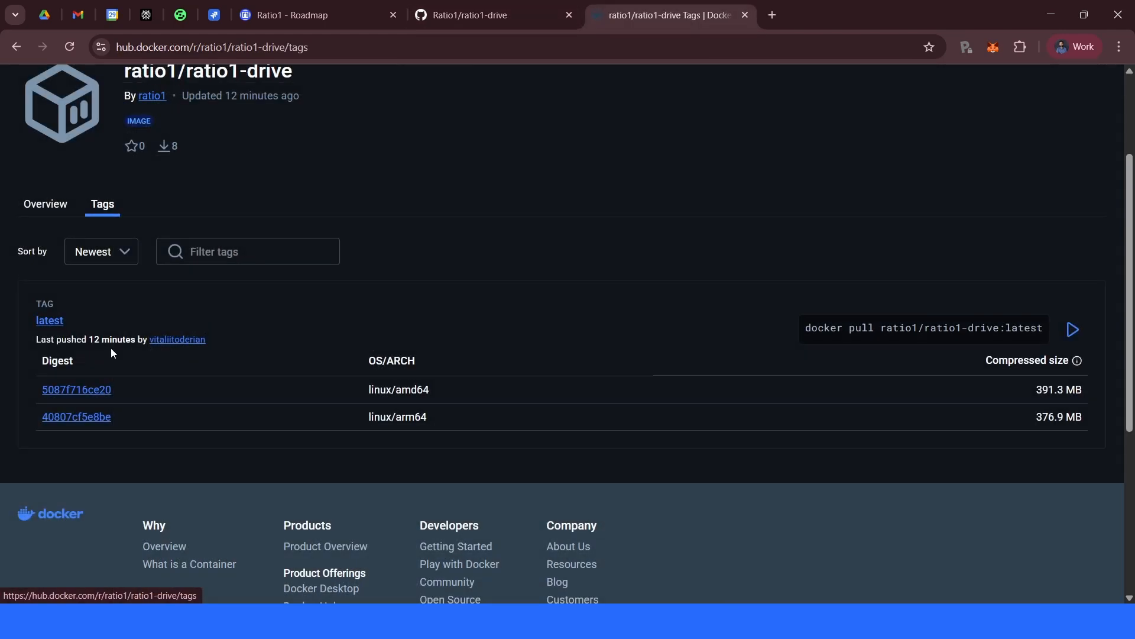
drag(89, 339, 110, 340)
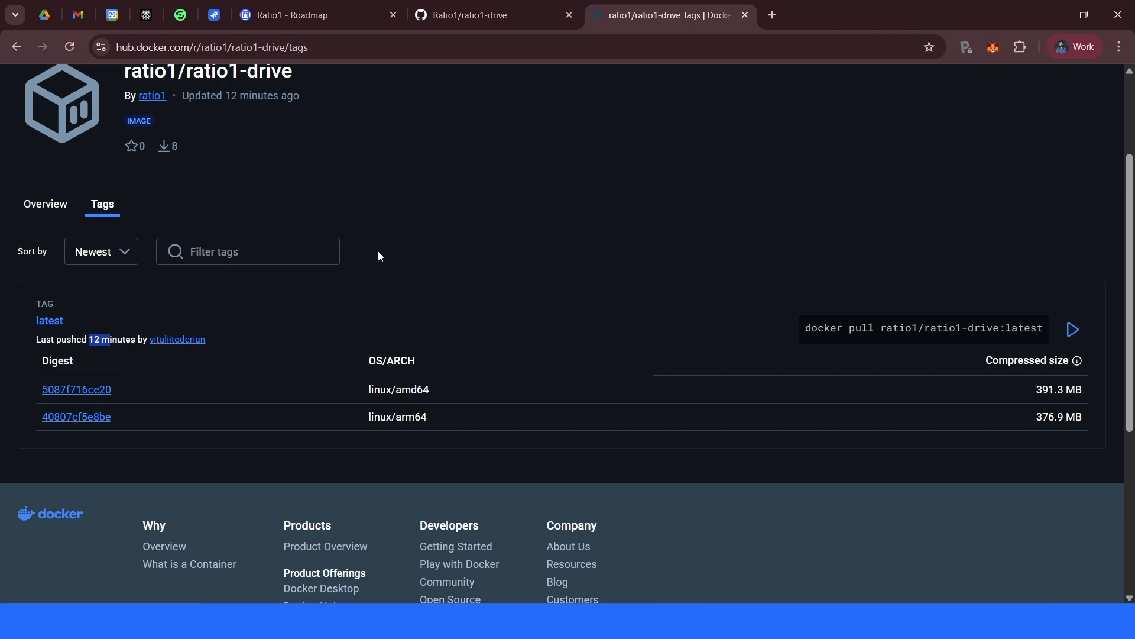
scroll(397, 253, up, 3)
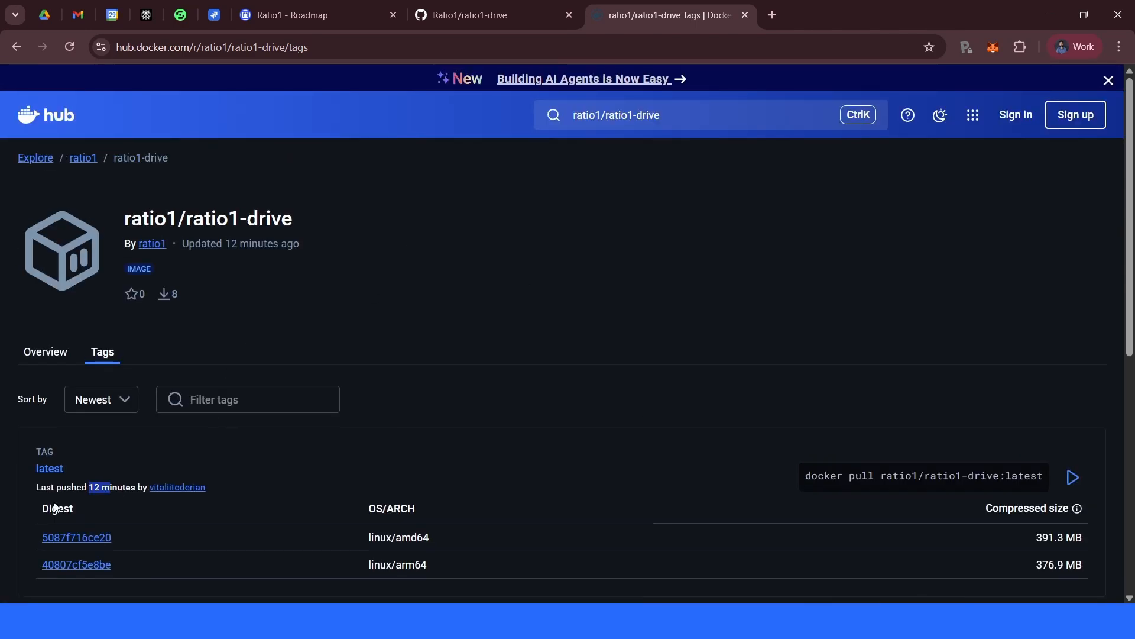
click(813, 481)
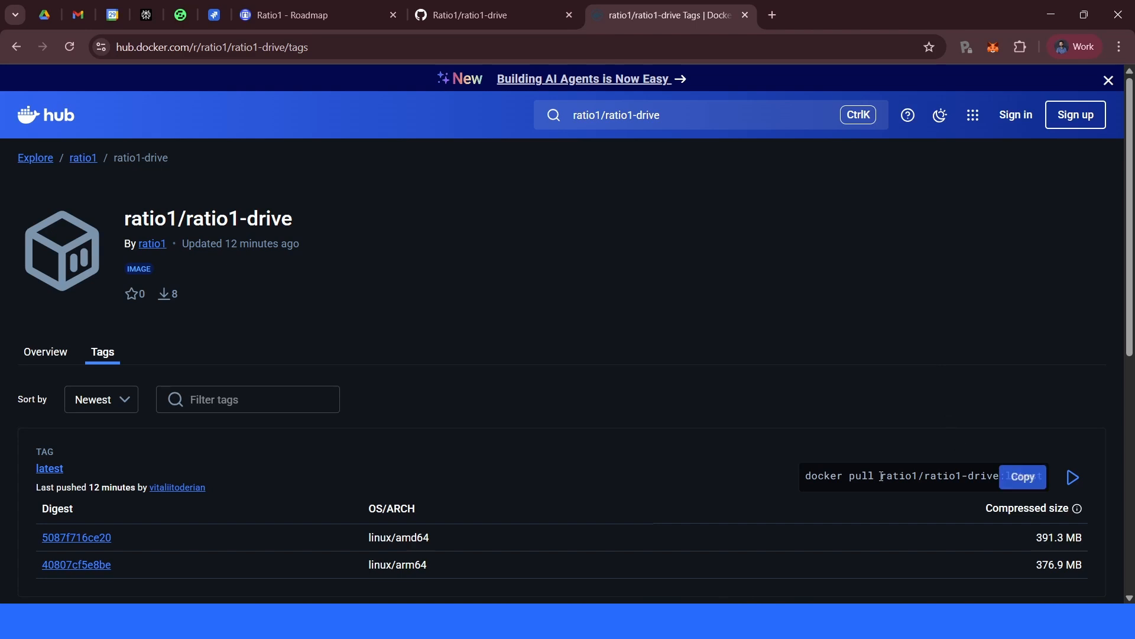
- Highlight the ratio1/ratio1-drive image name in the latest tag's docker pull command
drag(881, 476, 1045, 483)
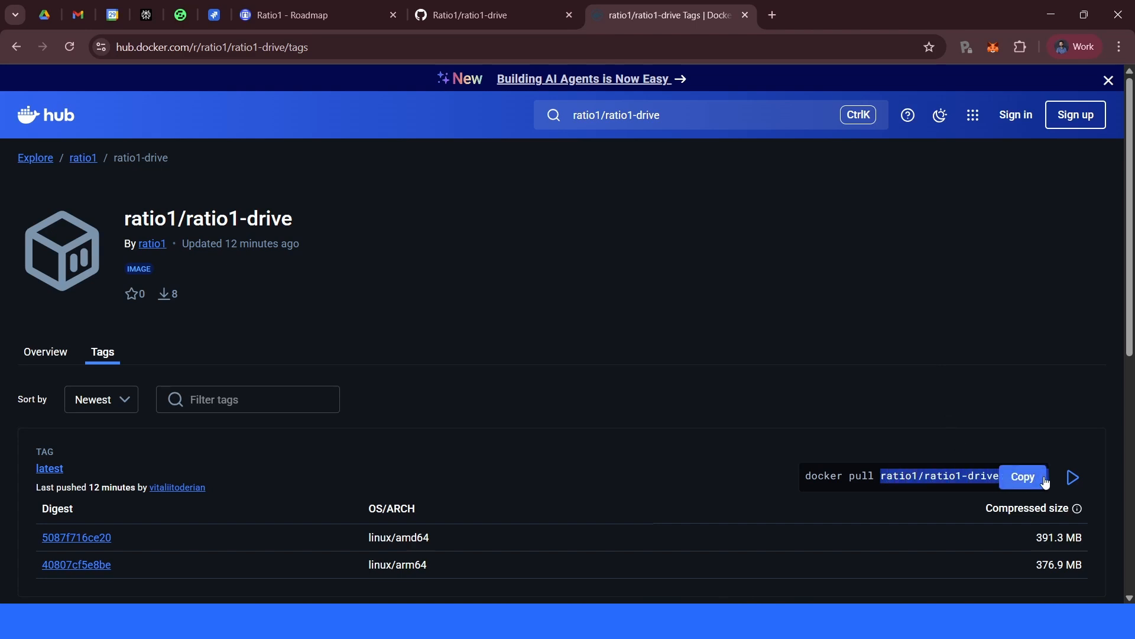
click(916, 318)
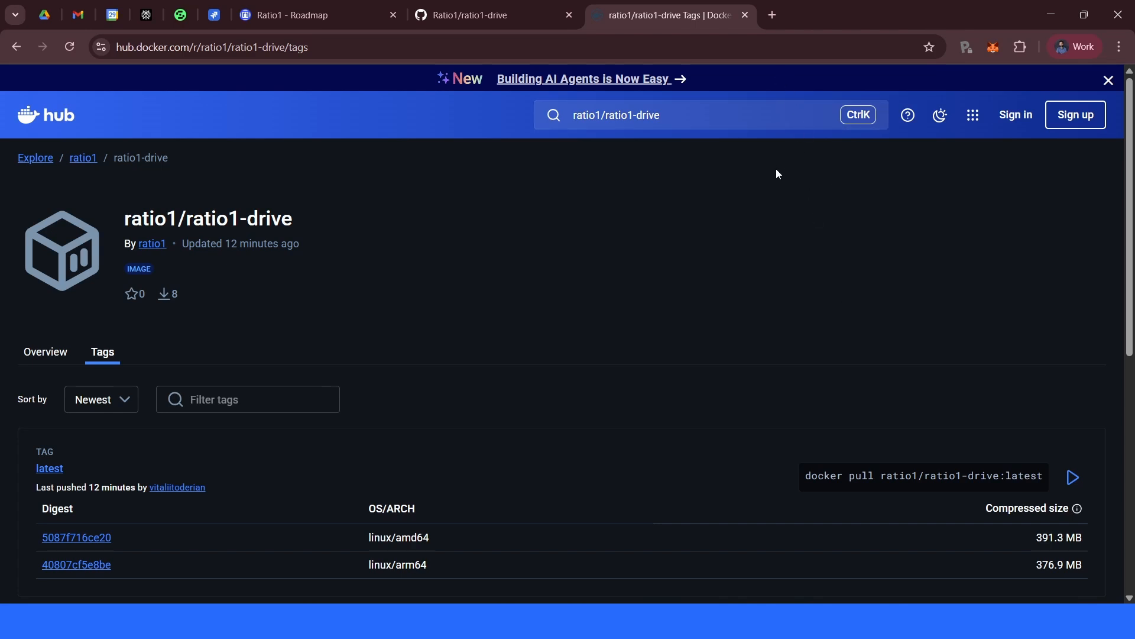
- Open the wallet extension popup to check the wallet, then close it
click(994, 47)
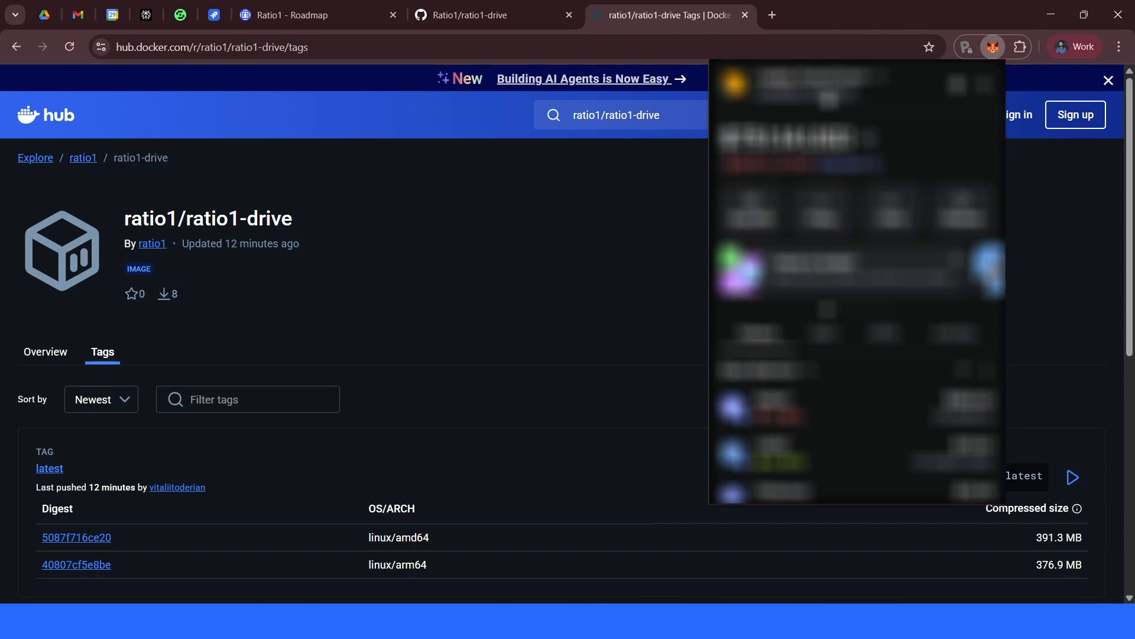
click(559, 349)
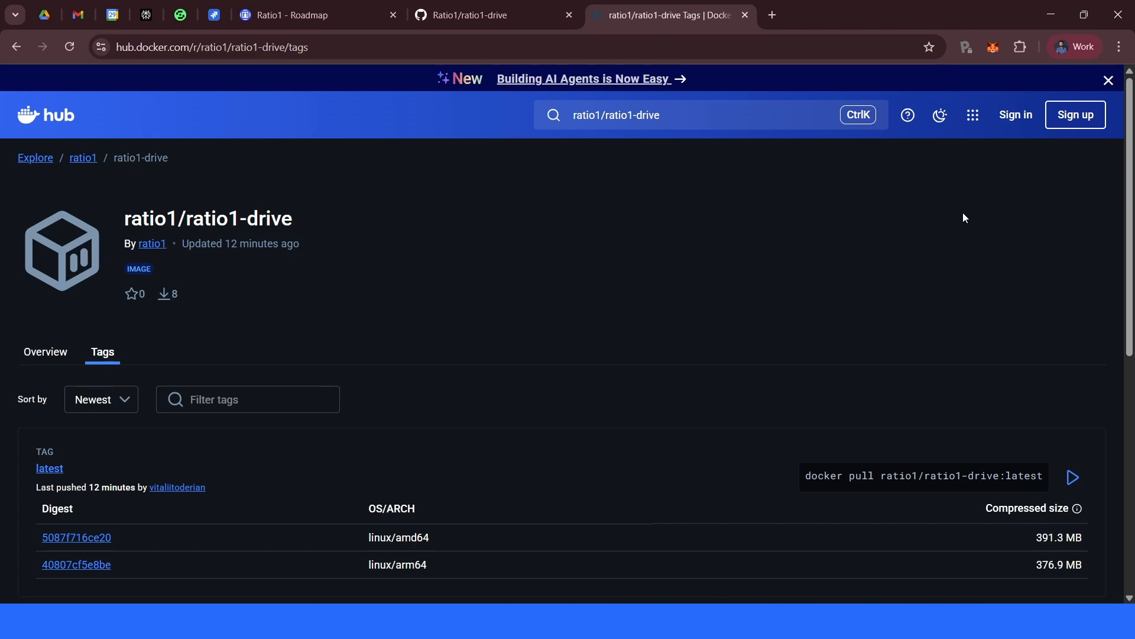
click(992, 49)
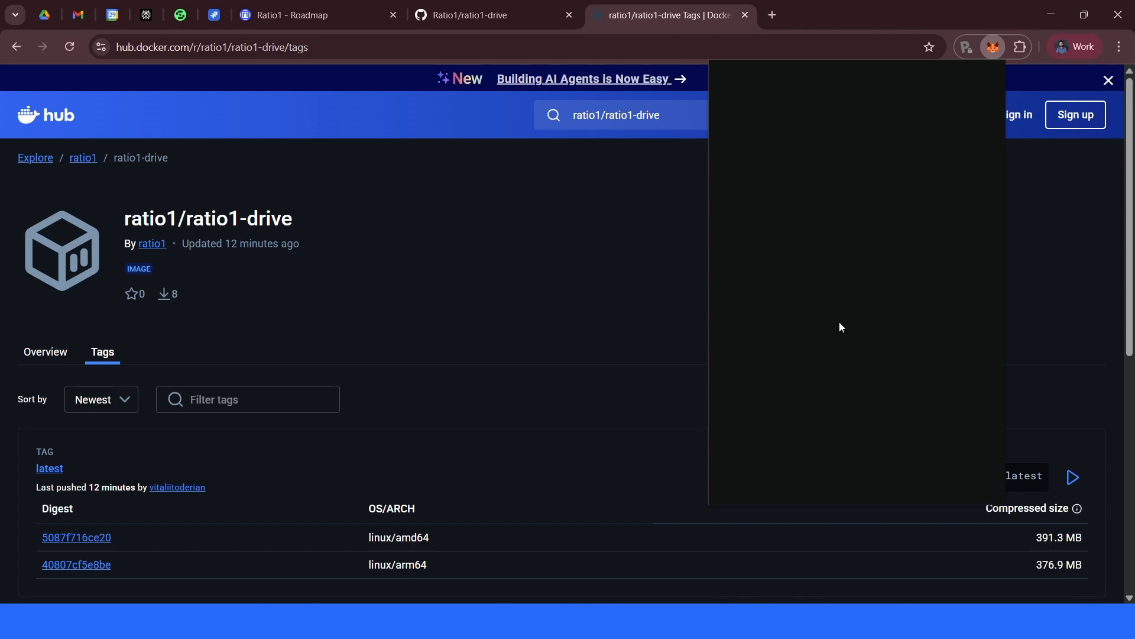
- Open a new tab and go to deeploy.ratio1.ai
click(772, 14)
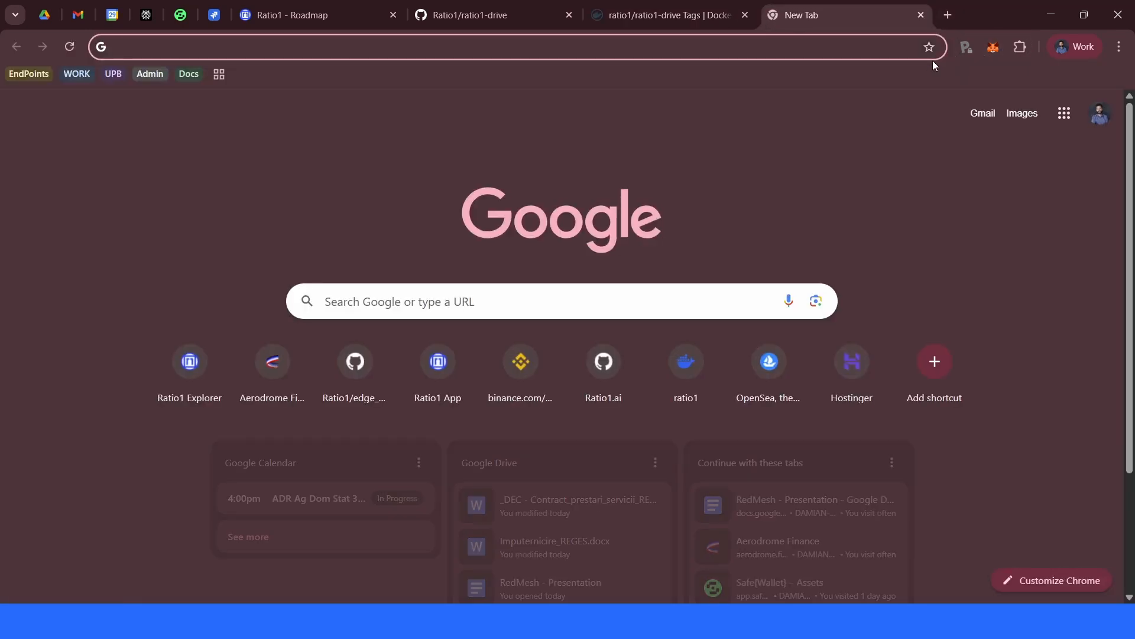
text(deeploy.ratio1.ai)
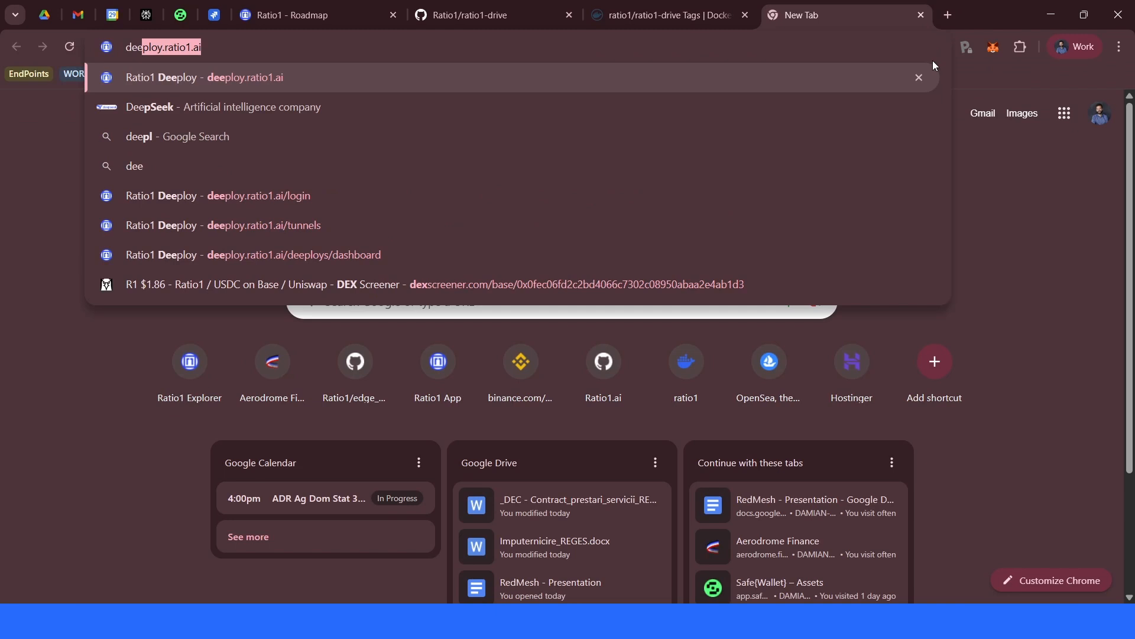
key(Return)
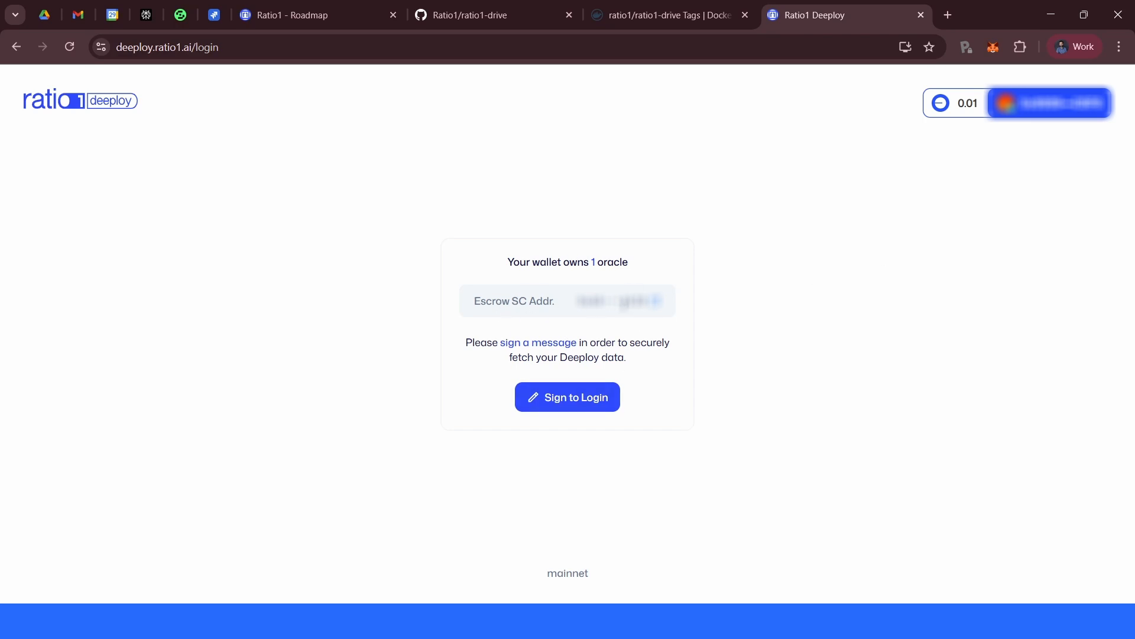
- Sign in to Deeploy by signing the login message with the wallet, then open the Ratio1-Calculator project's job from the dashboard
click(593, 408)
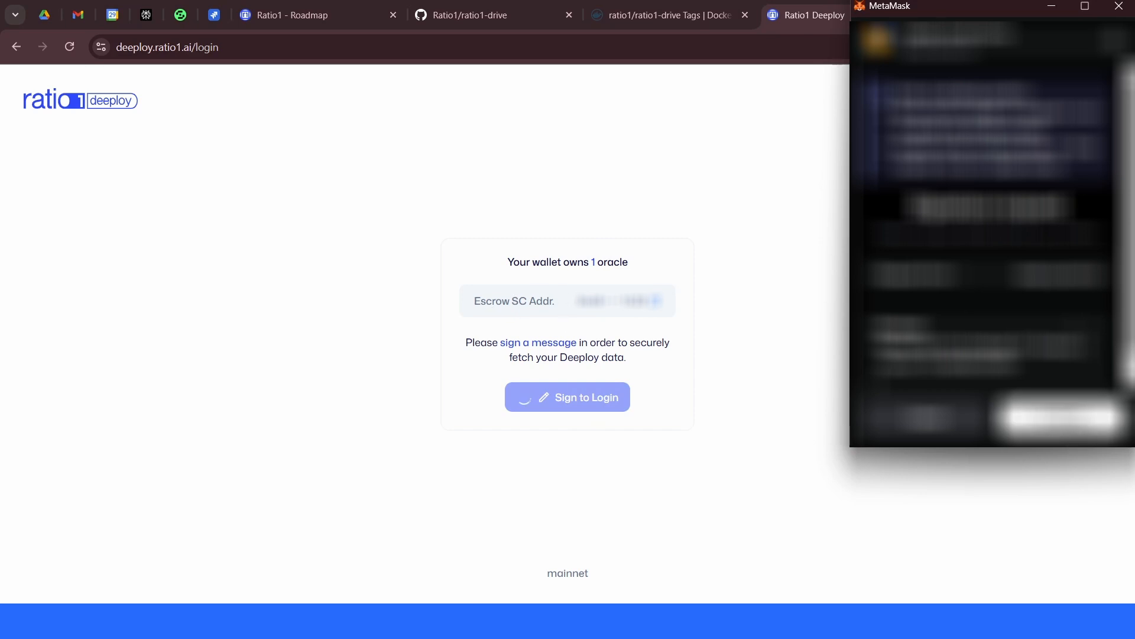
click(1069, 418)
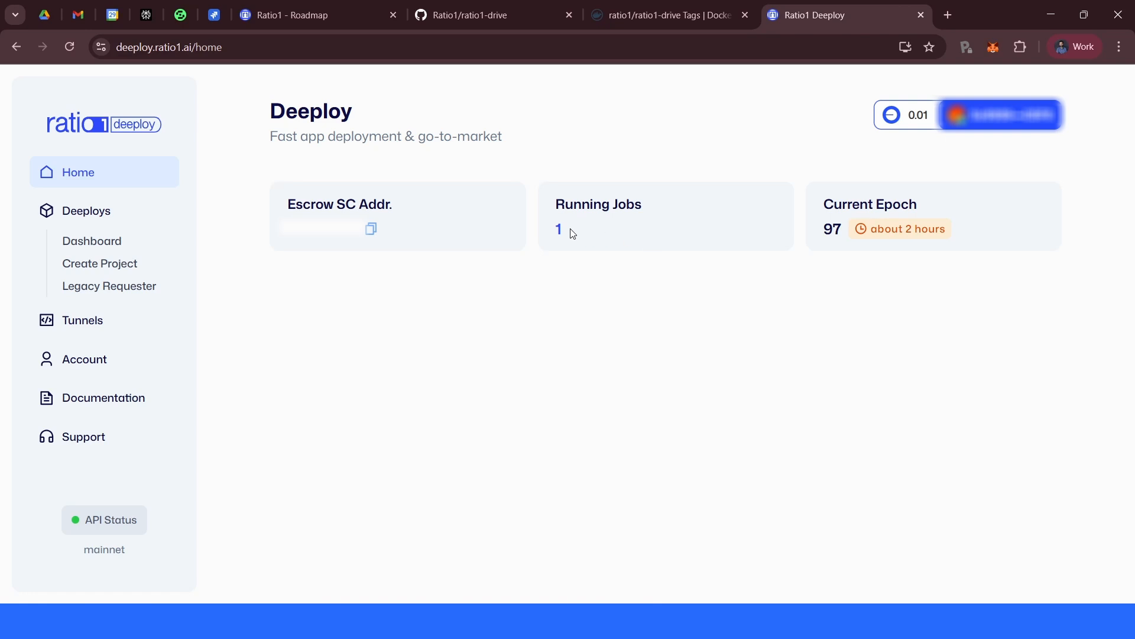
click(115, 242)
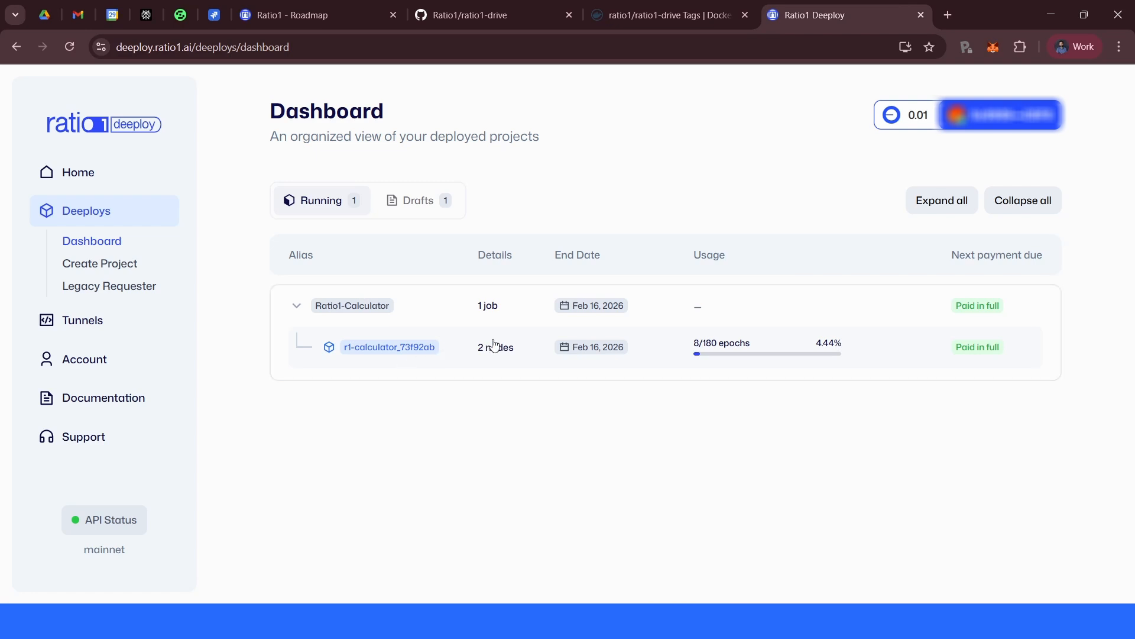
click(579, 345)
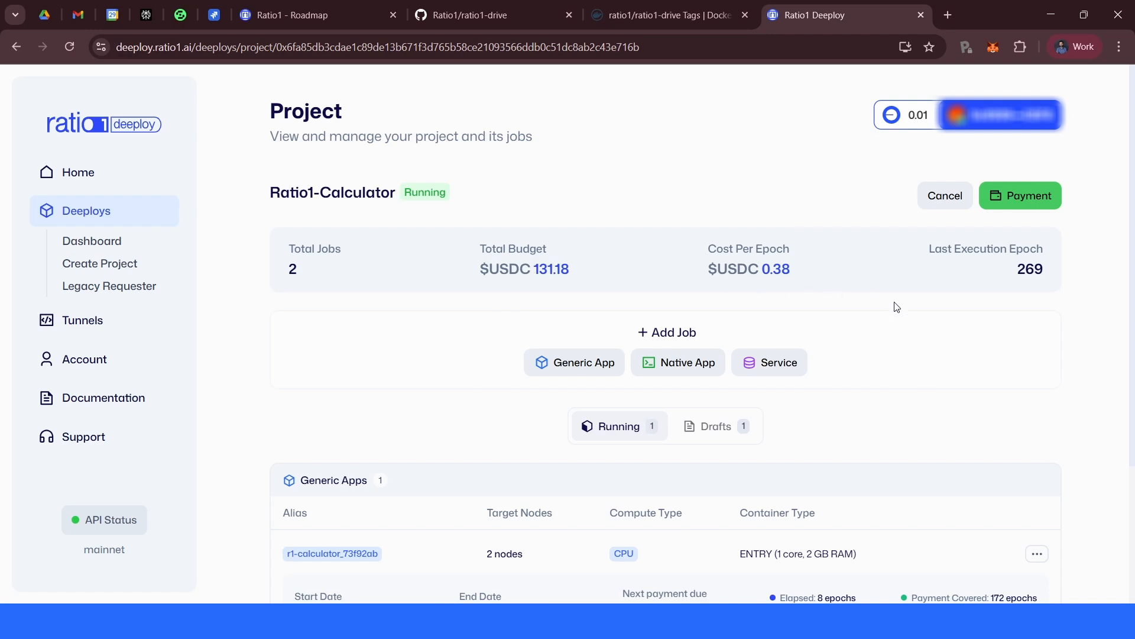
- Examine the Ratio1-Calculator project's budget, jobs and running generic app details
scroll(897, 307, down, 3)
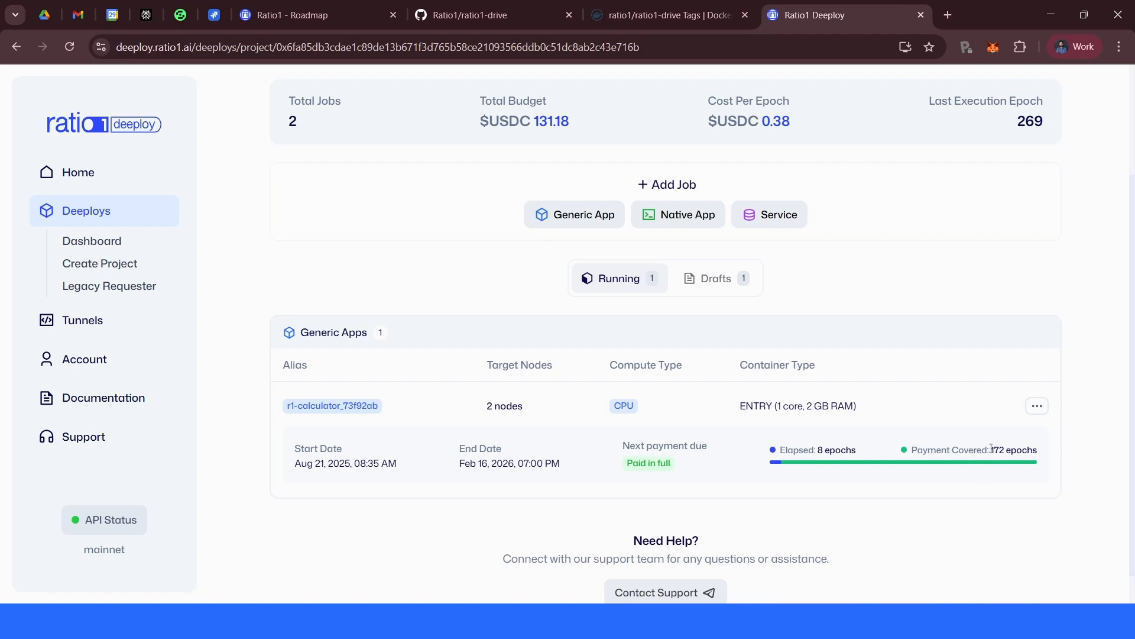
drag(992, 448, 1009, 450)
drag(486, 405, 523, 408)
click(981, 264)
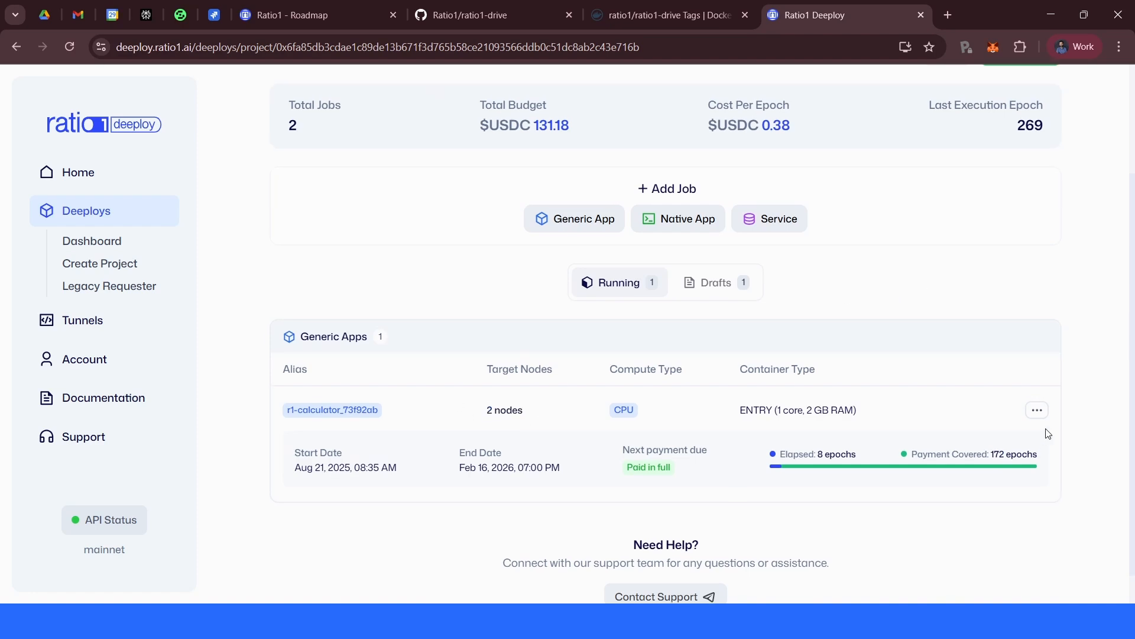
scroll(1046, 436, up, 3)
scroll(1047, 435, down, 1)
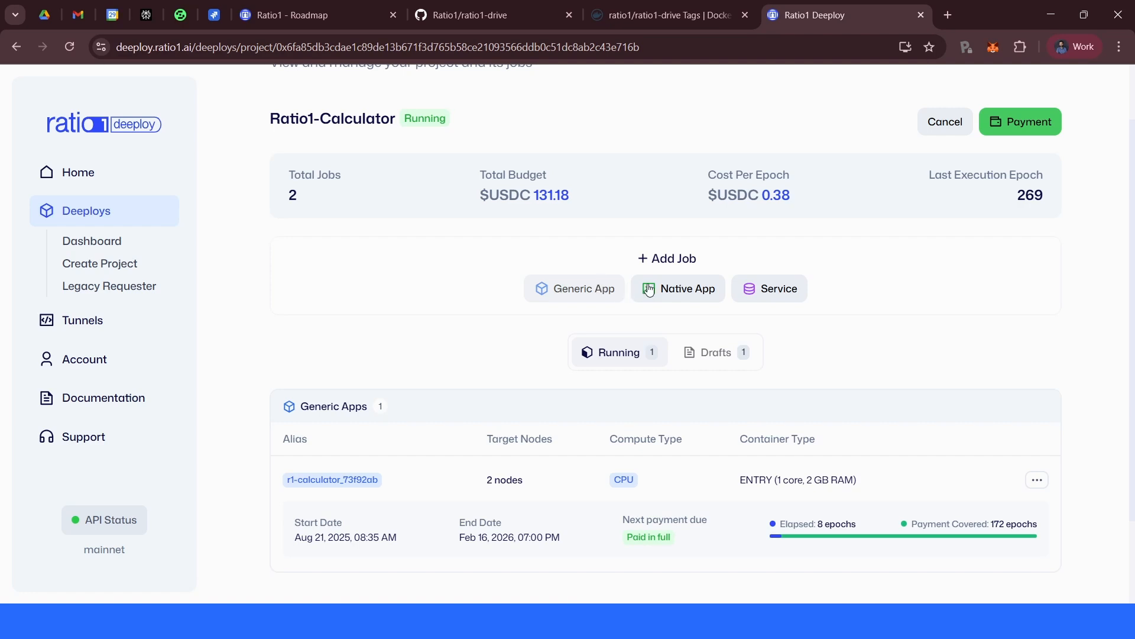
scroll(447, 347, down, 2)
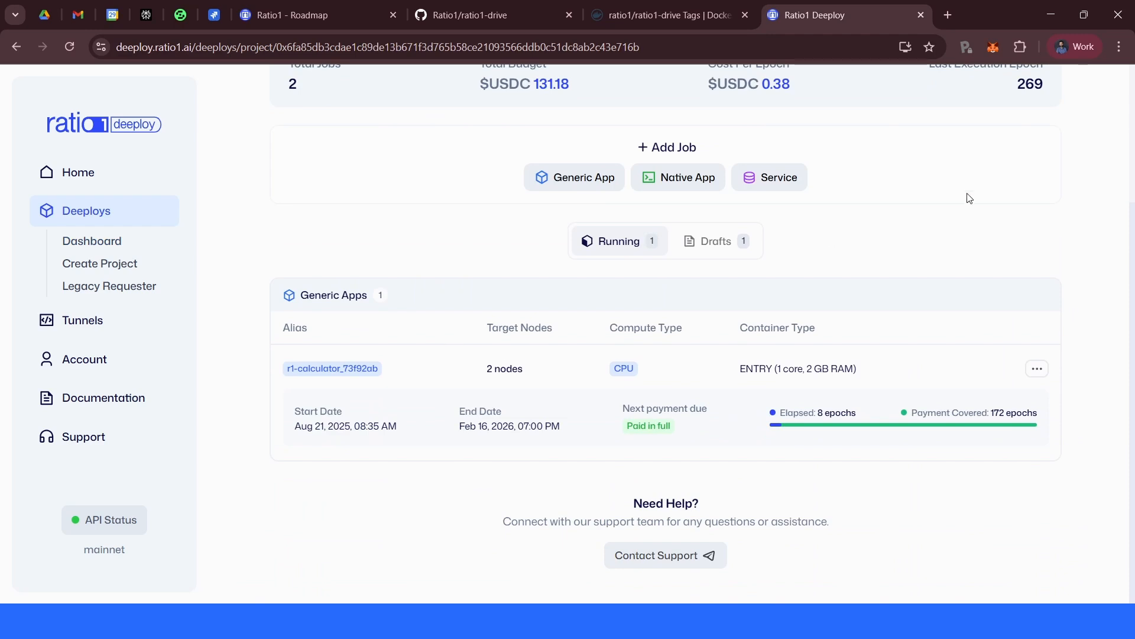
scroll(901, 247, up, 3)
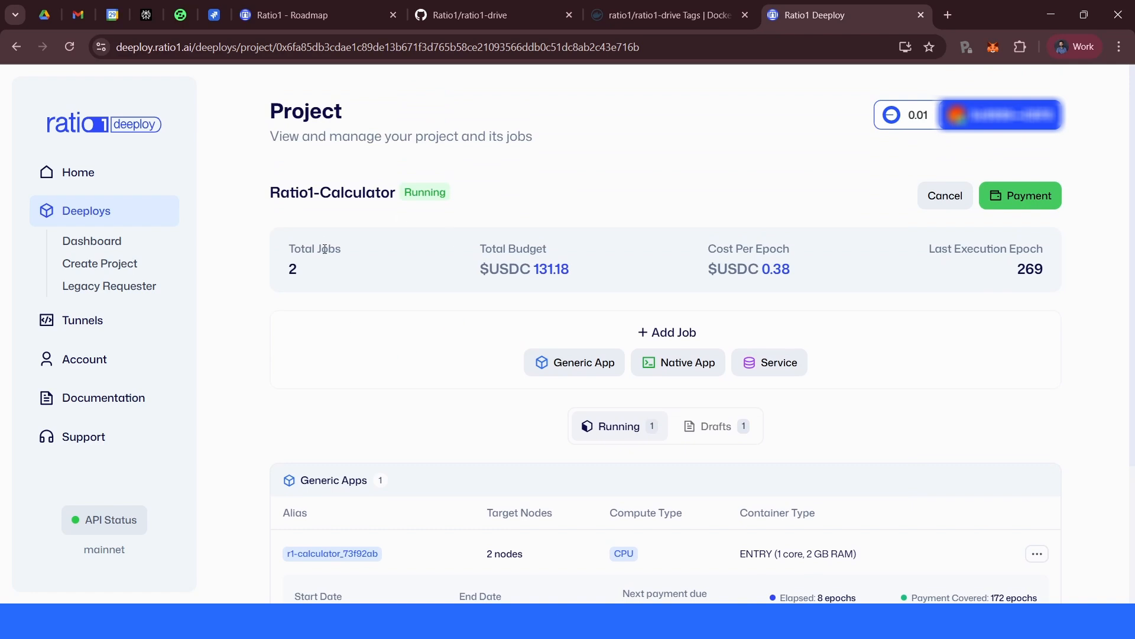
drag(273, 193, 406, 197)
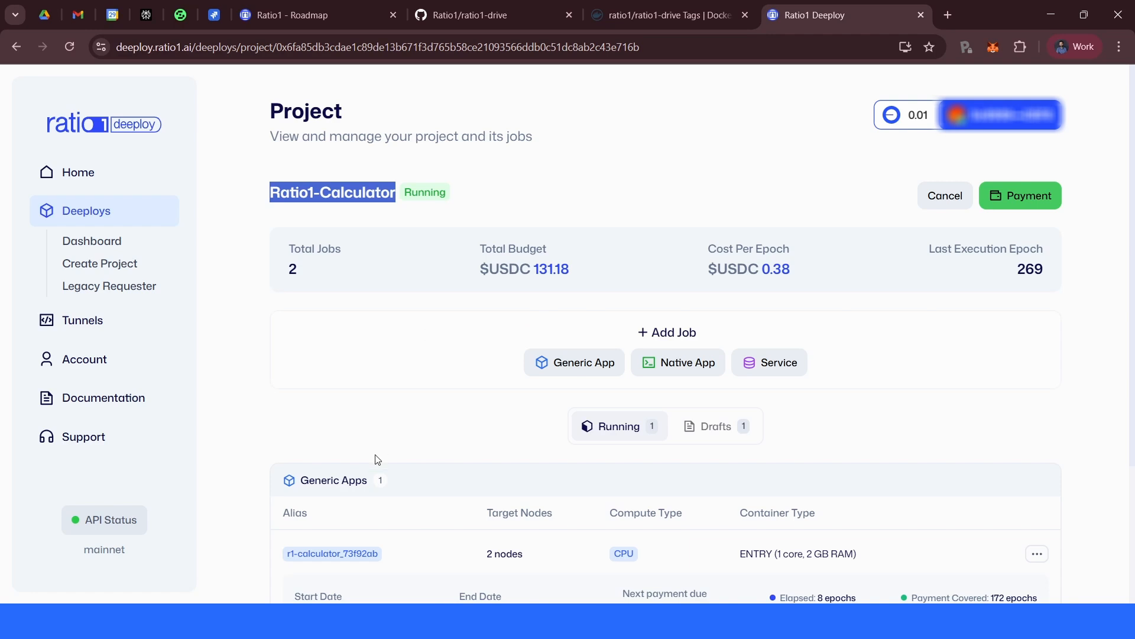
scroll(867, 385, down, 3)
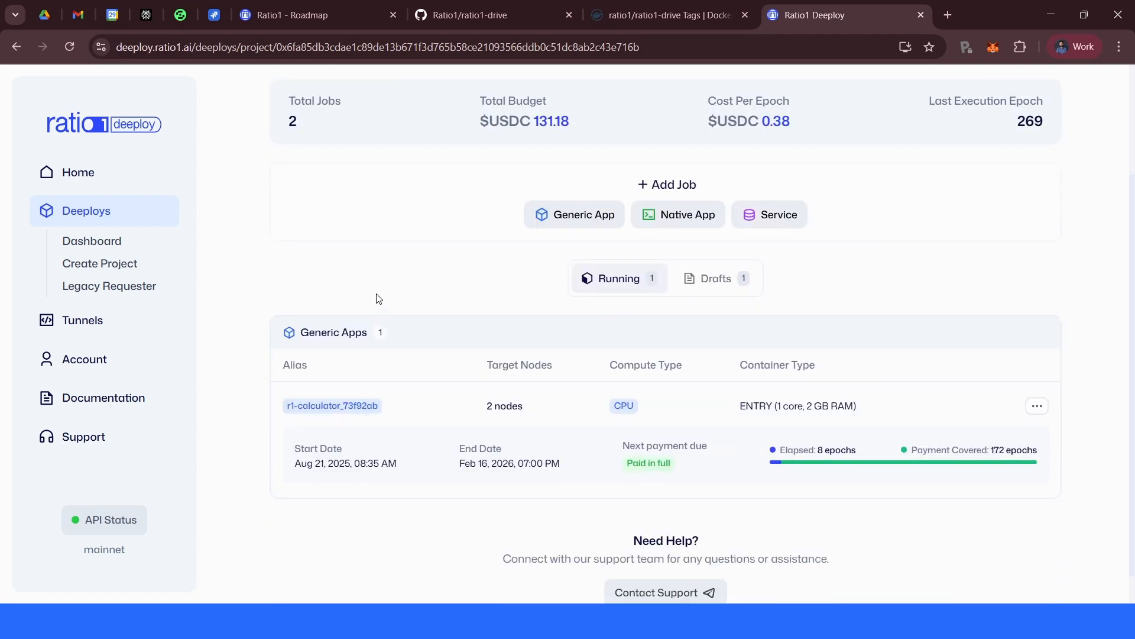
scroll(478, 259, up, 2)
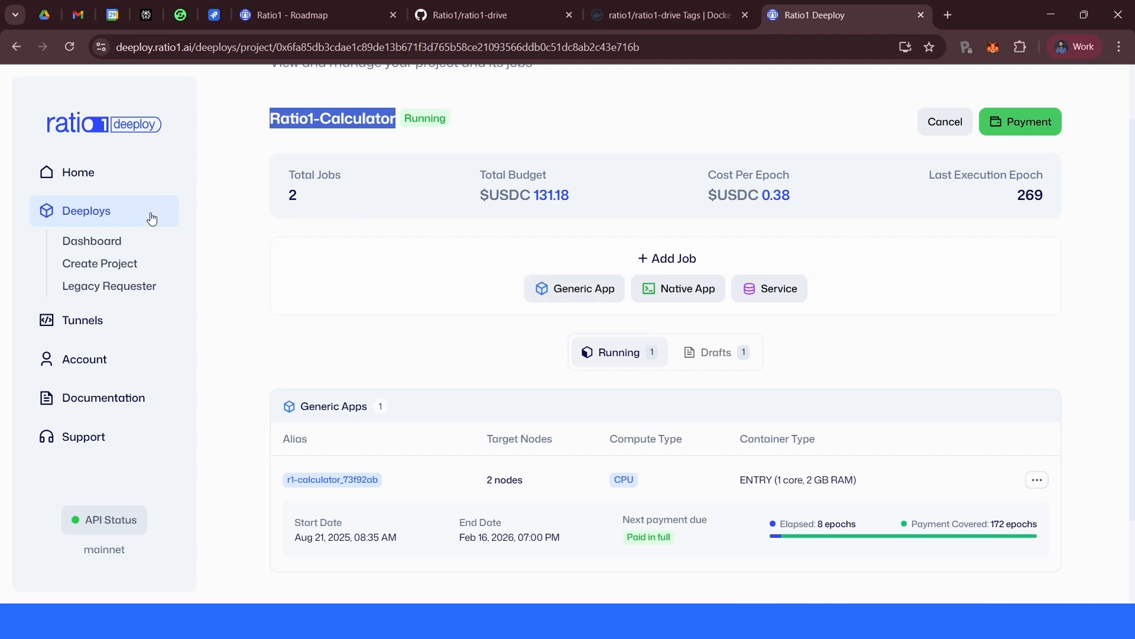
click(372, 325)
- Browse the Create Project page and the Tunnels list, opening and closing the Create Tunnel dialog
click(124, 265)
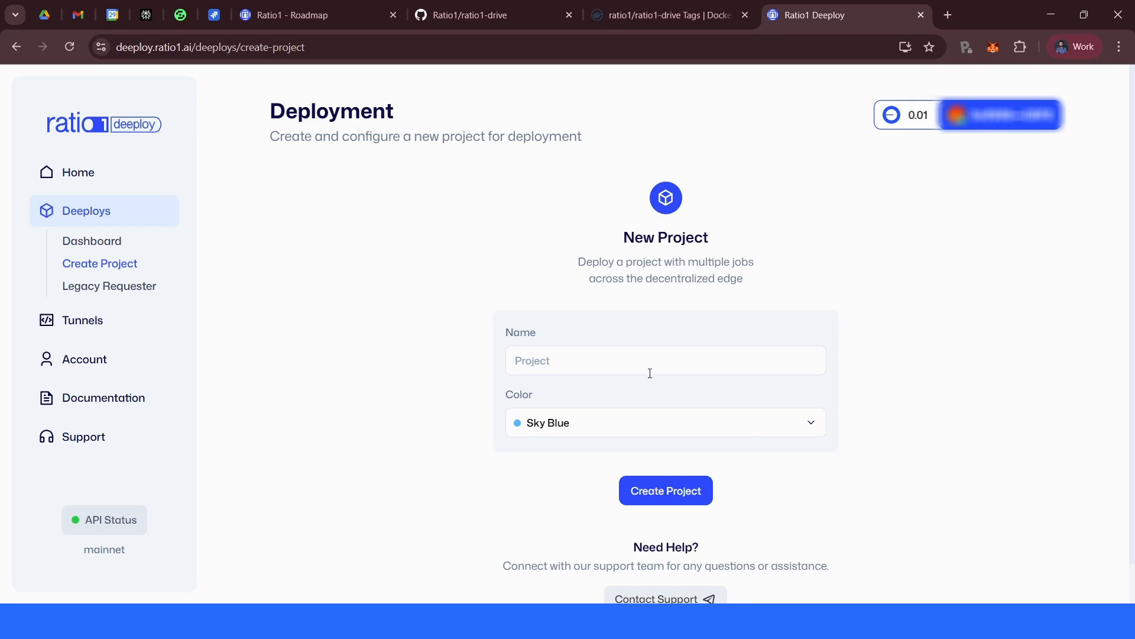
click(127, 324)
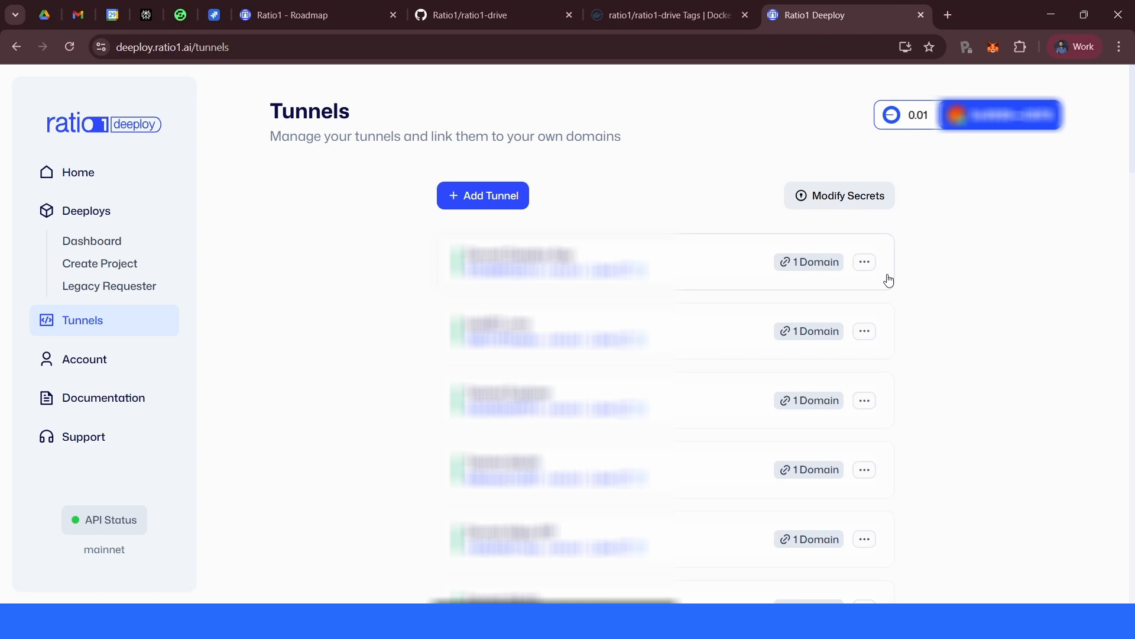
scroll(889, 280, down, 5)
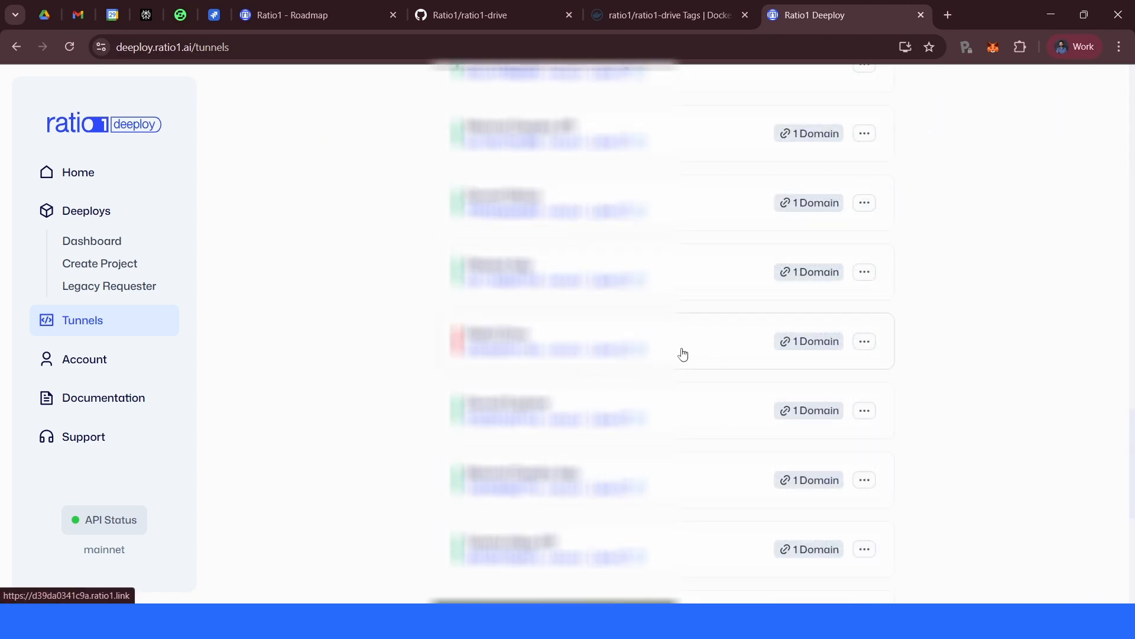
scroll(911, 361, down, 6)
scroll(915, 362, up, 10)
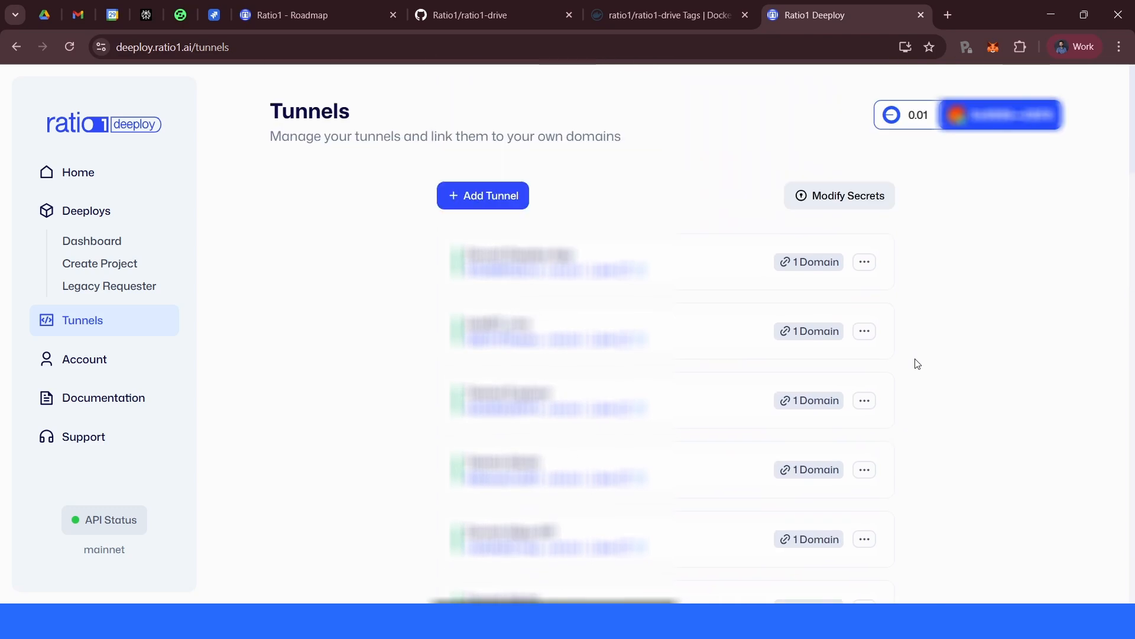
click(497, 199)
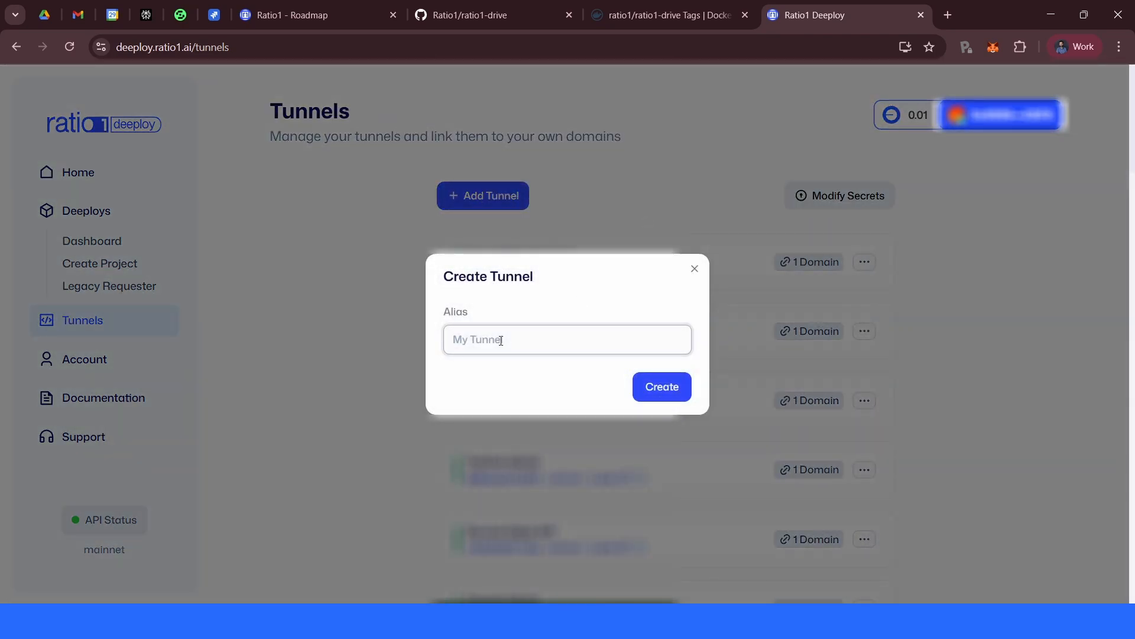
click(694, 268)
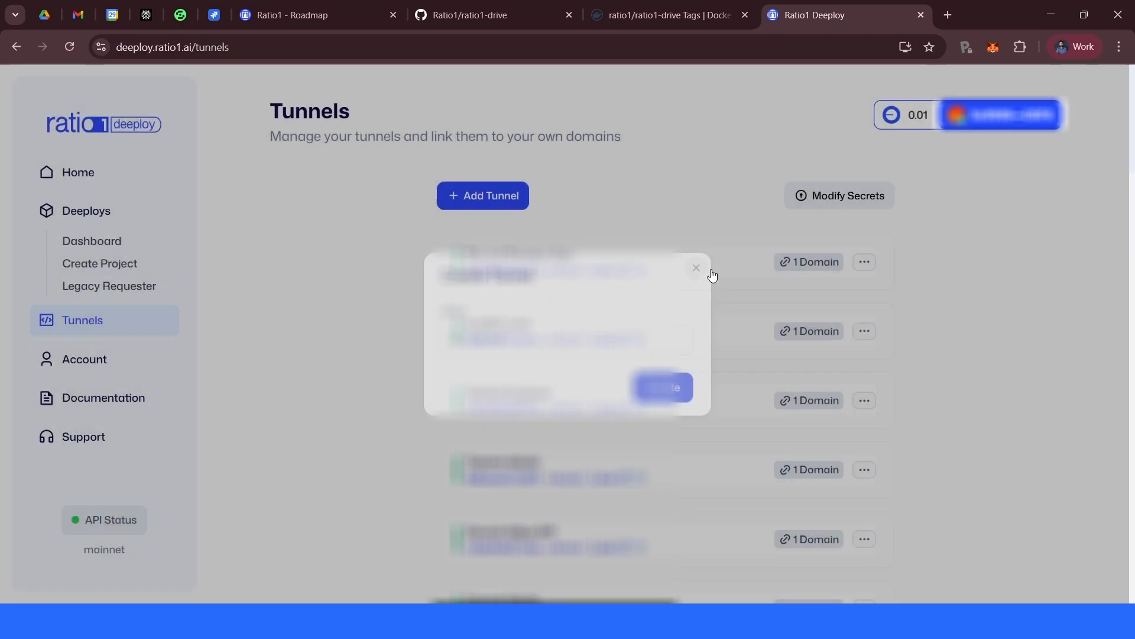
- Copy the token of the Ratio1 Drive tunnel and close the token dialog
scroll(999, 396, down, 5)
scroll(979, 367, down, 5)
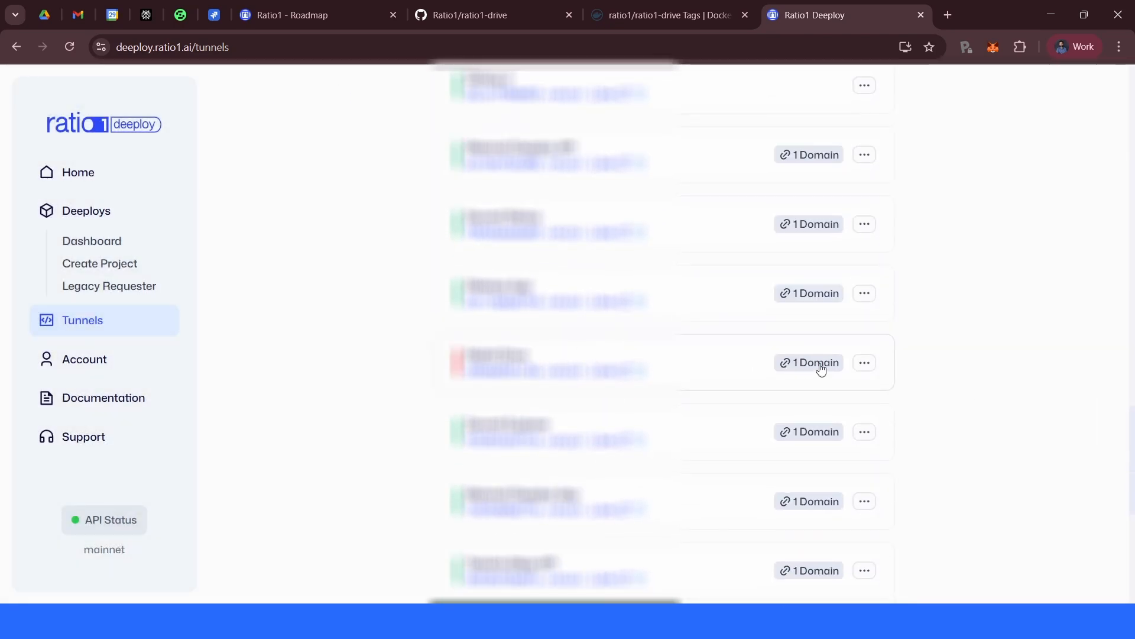
click(864, 365)
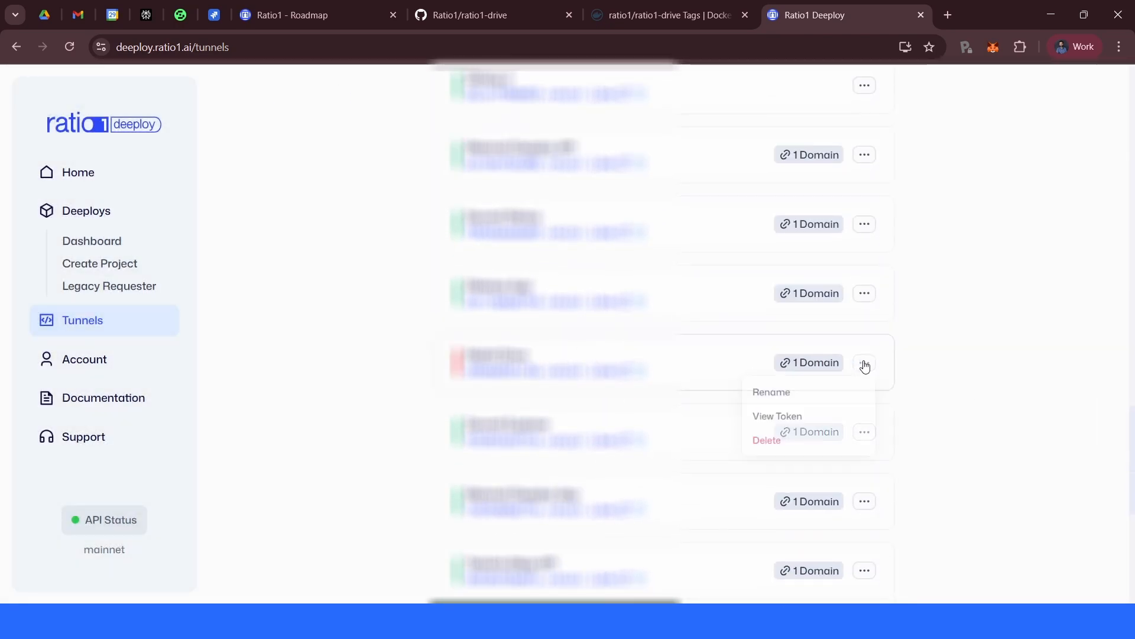
click(790, 419)
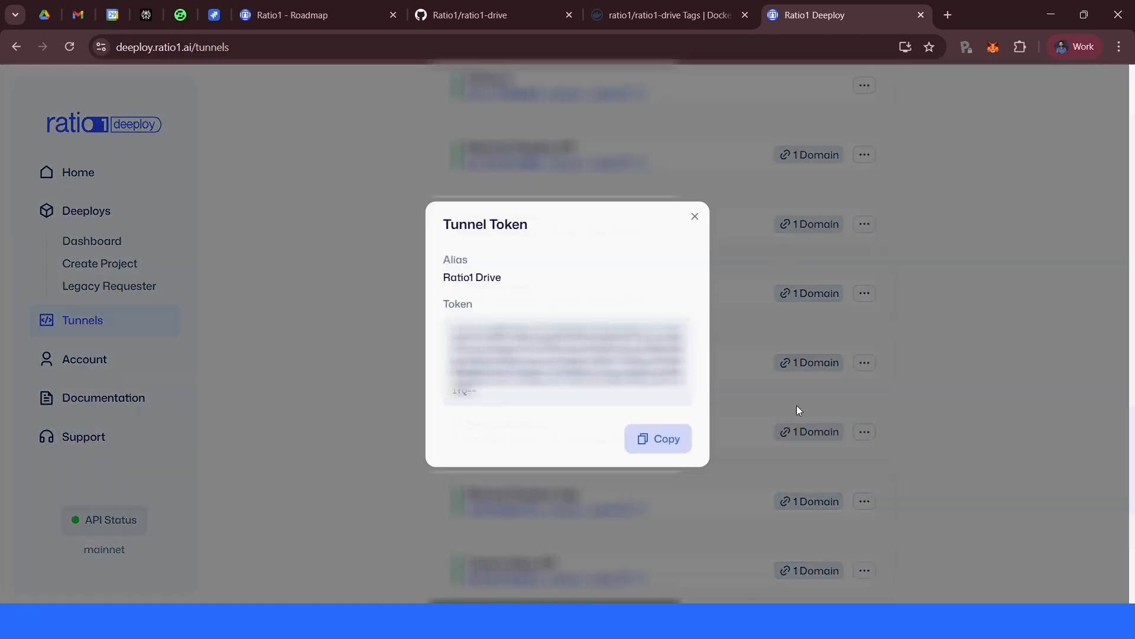
click(650, 439)
click(695, 217)
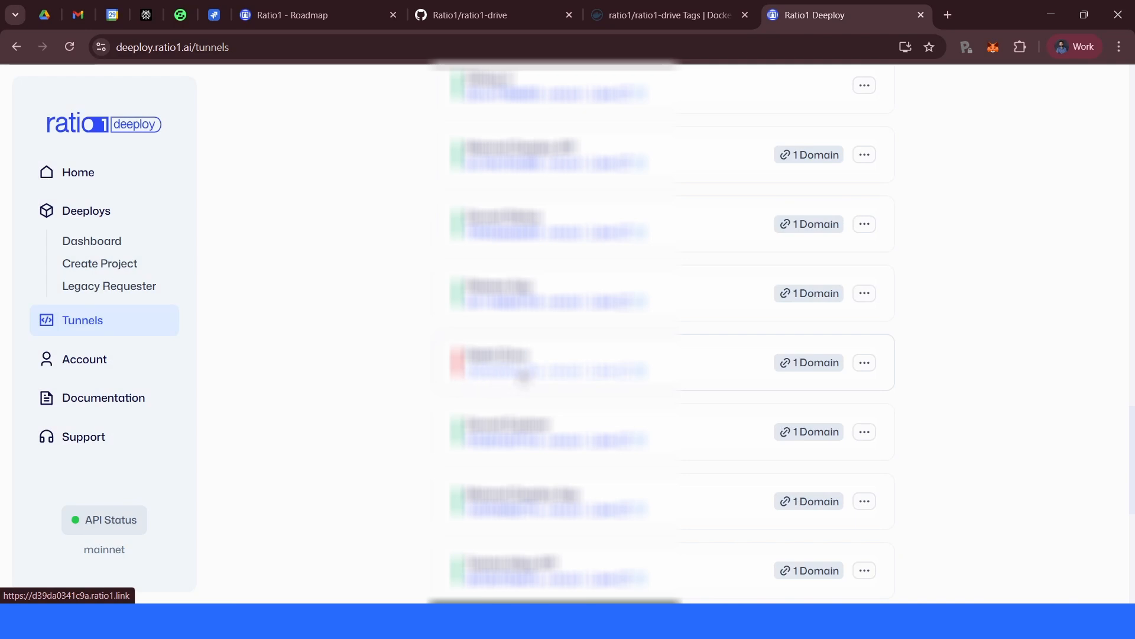
- Open the Ratio1 Drive tunnel's link in a new tab, return to Deeploy, and paste the tunnel token into a text editor
click(625, 376)
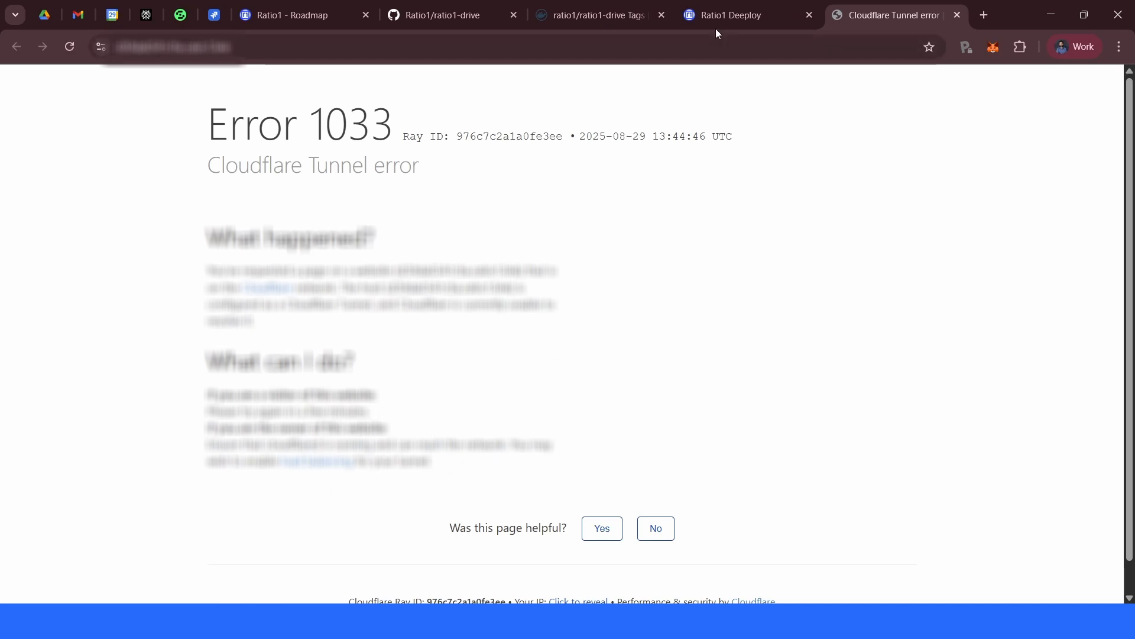
click(752, 18)
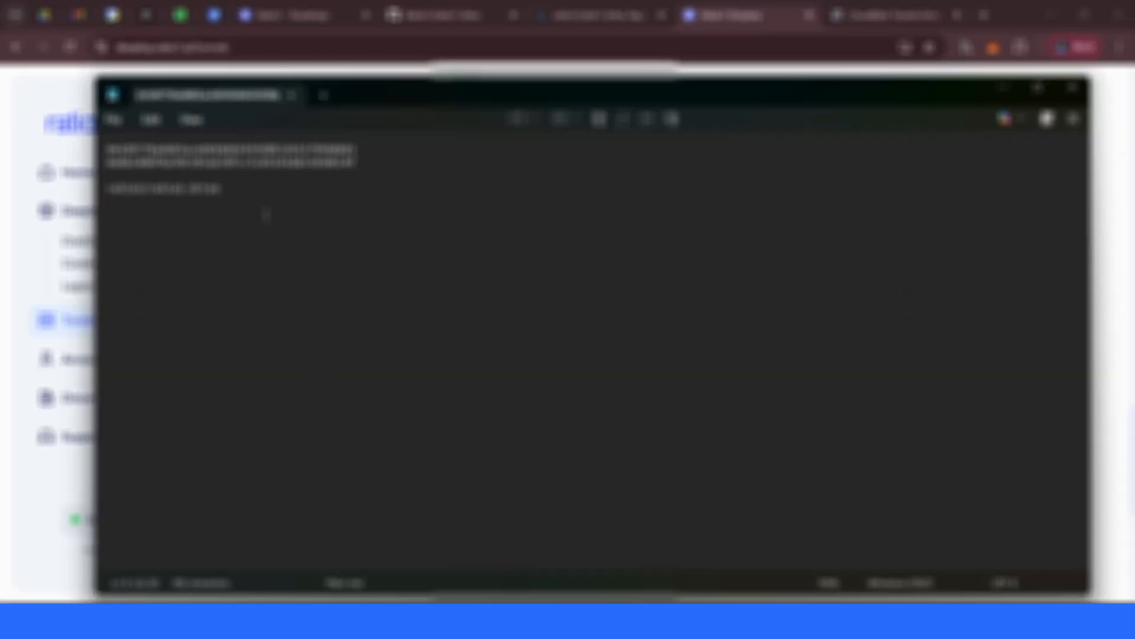
key(ctrl+v)
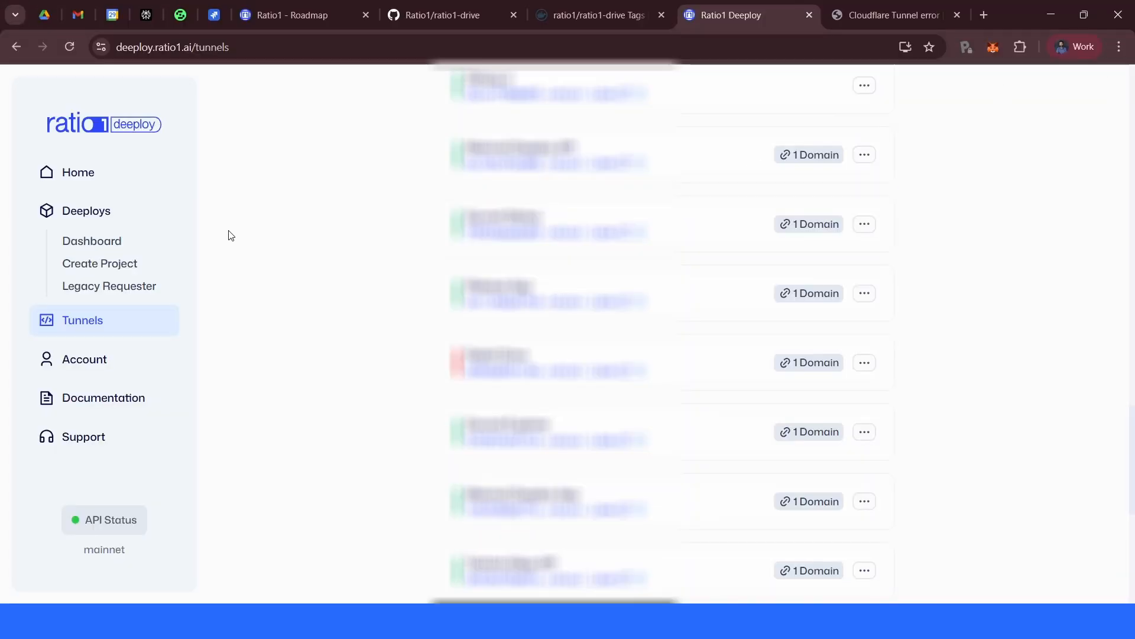
- Create a new project named R1-Drive with the Salmon colour
click(70, 265)
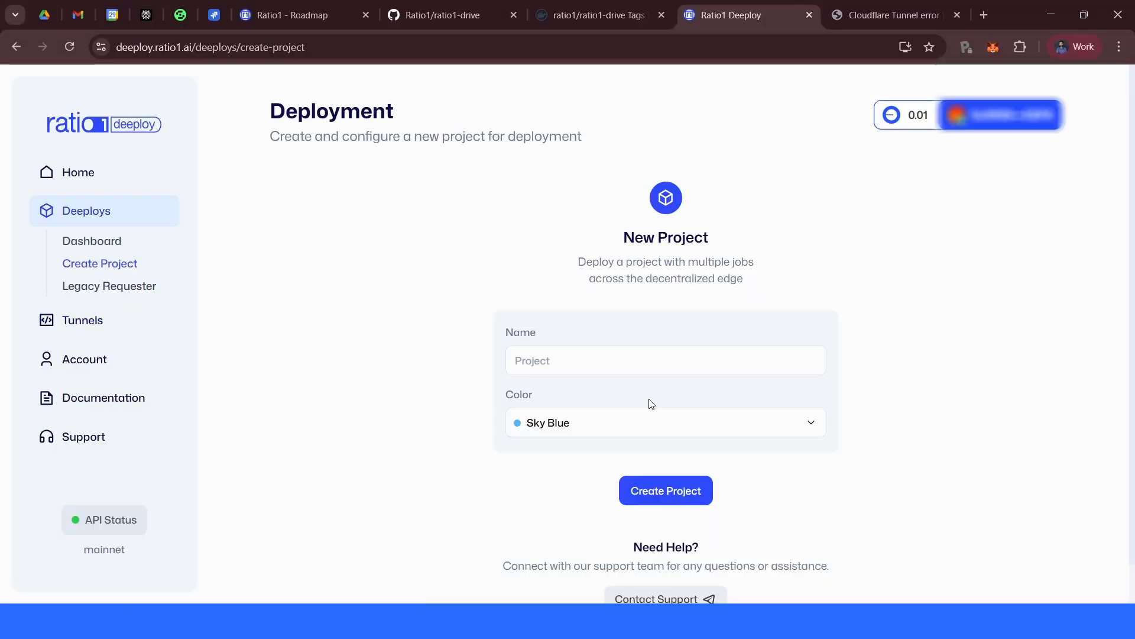
click(638, 366)
text(R)
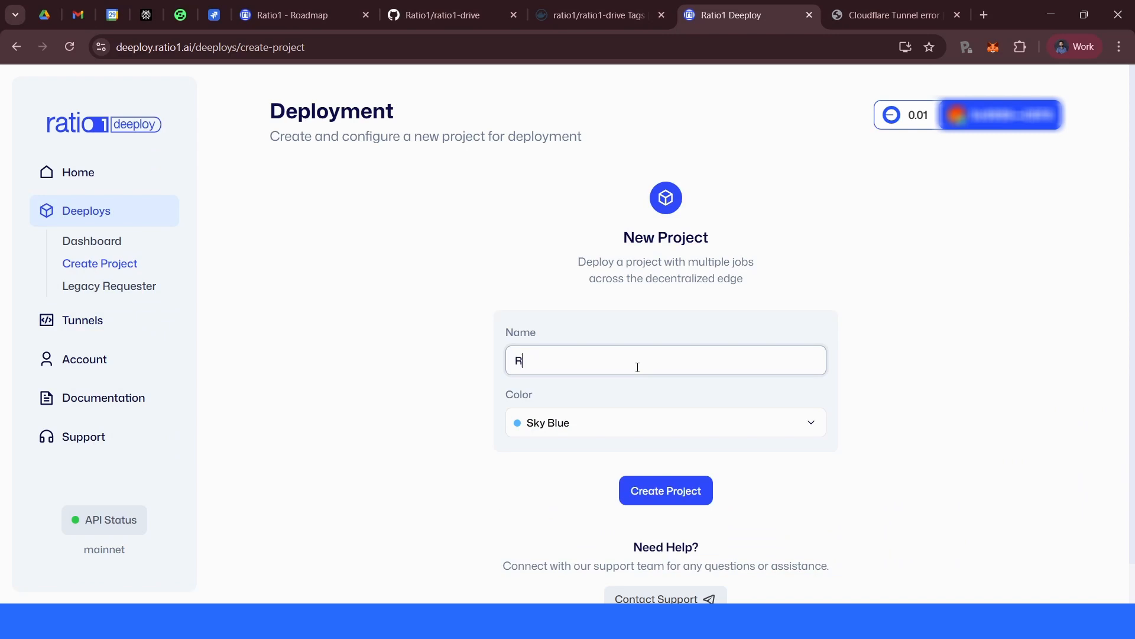
text(1-Drive)
click(651, 440)
click(588, 356)
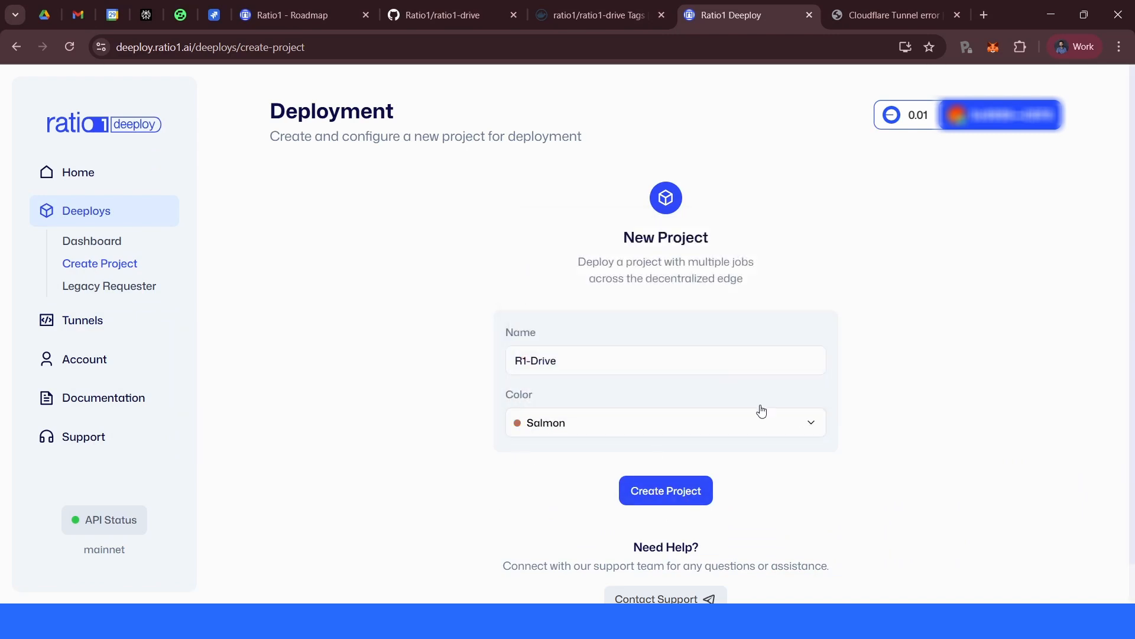
click(678, 491)
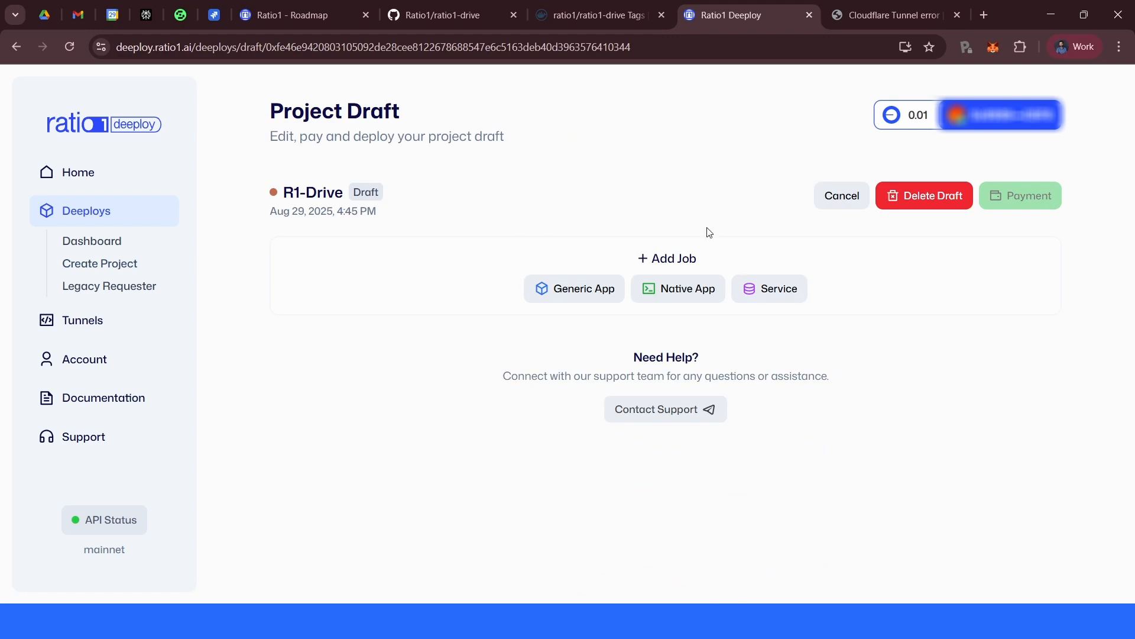
- Add a Generic App job, keeping the ENTRY container type and 2 target nodes, and continue to payment and duration
click(569, 288)
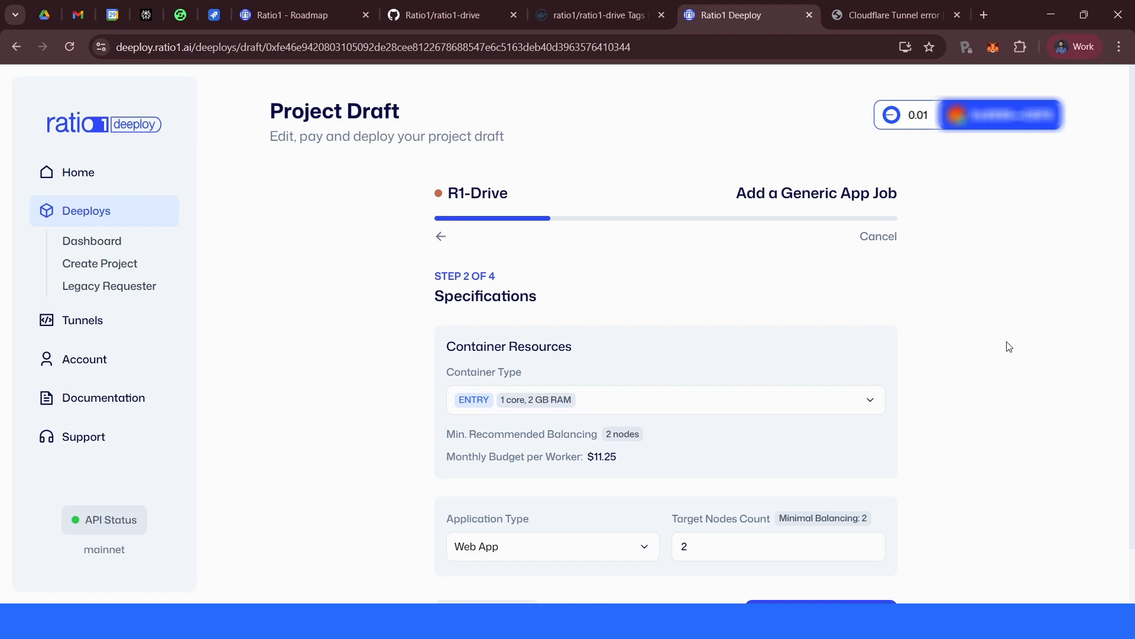
scroll(1009, 347, down, 1)
double_click(675, 493)
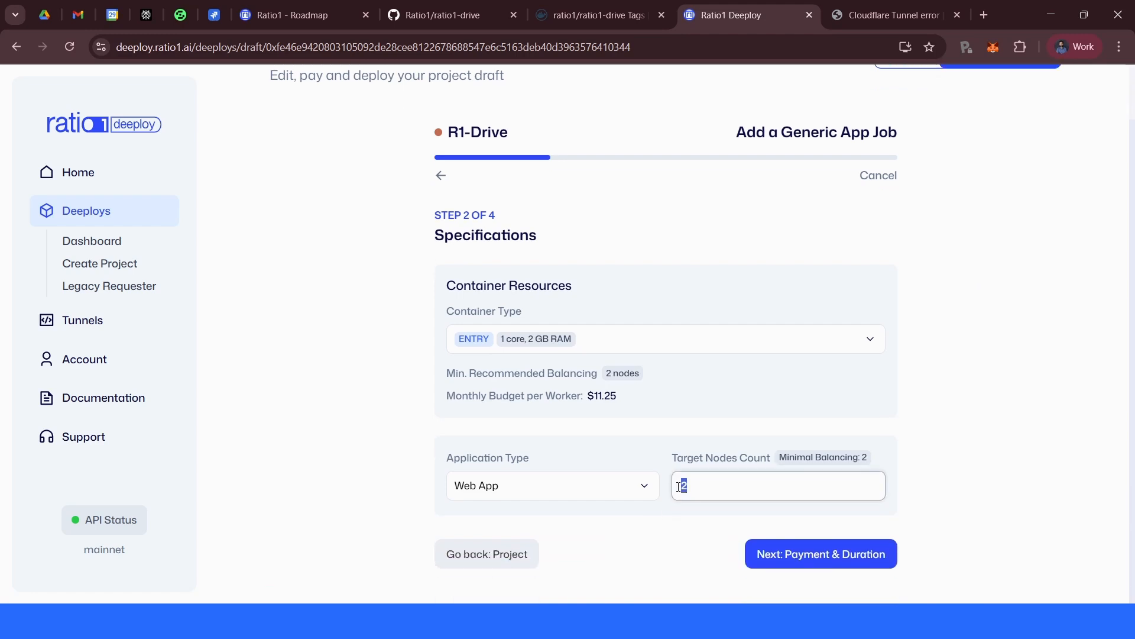
click(900, 357)
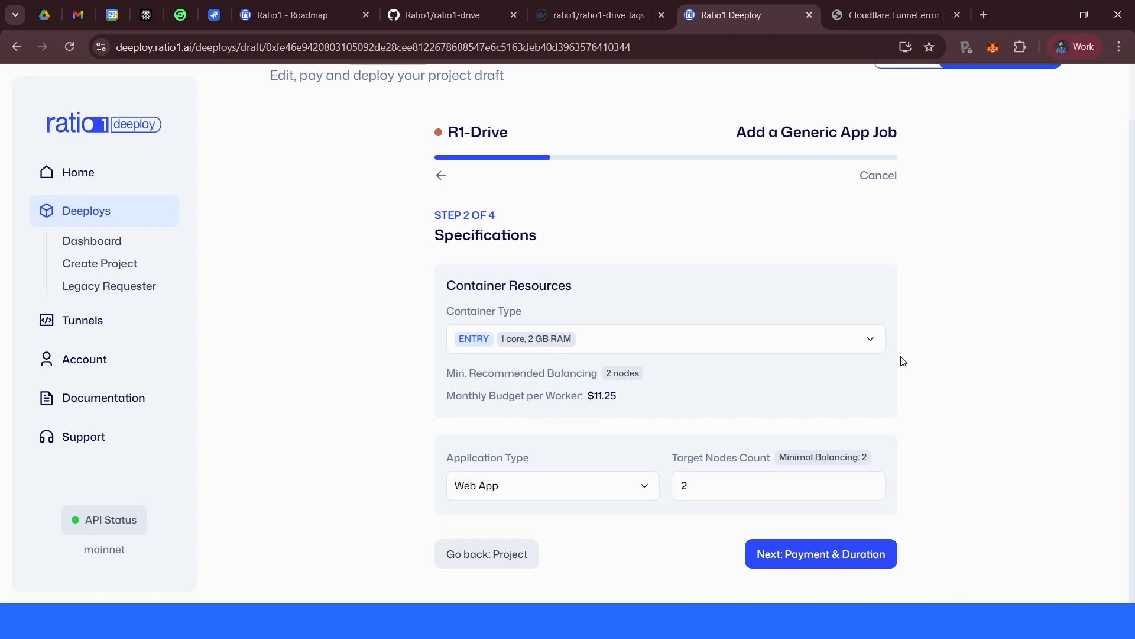
click(573, 338)
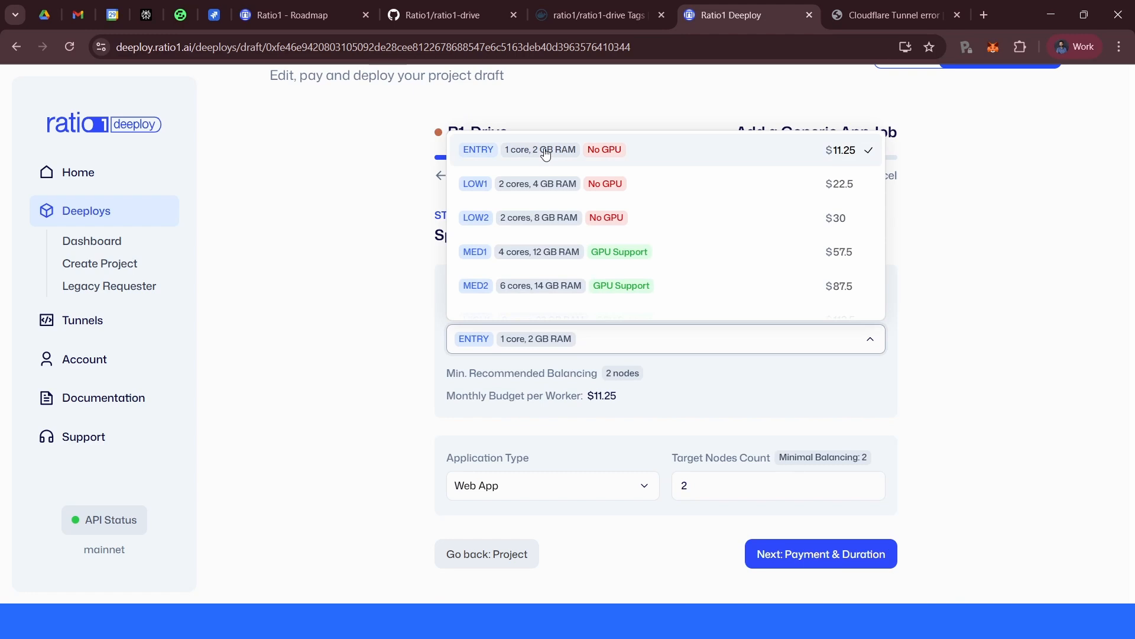
click(1055, 241)
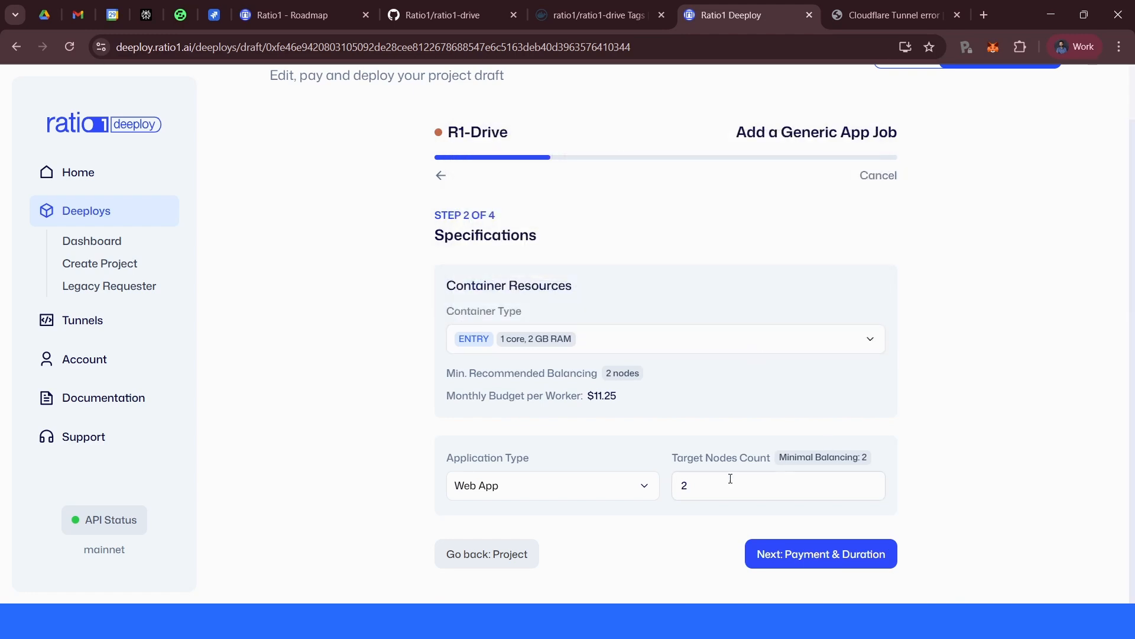
click(854, 555)
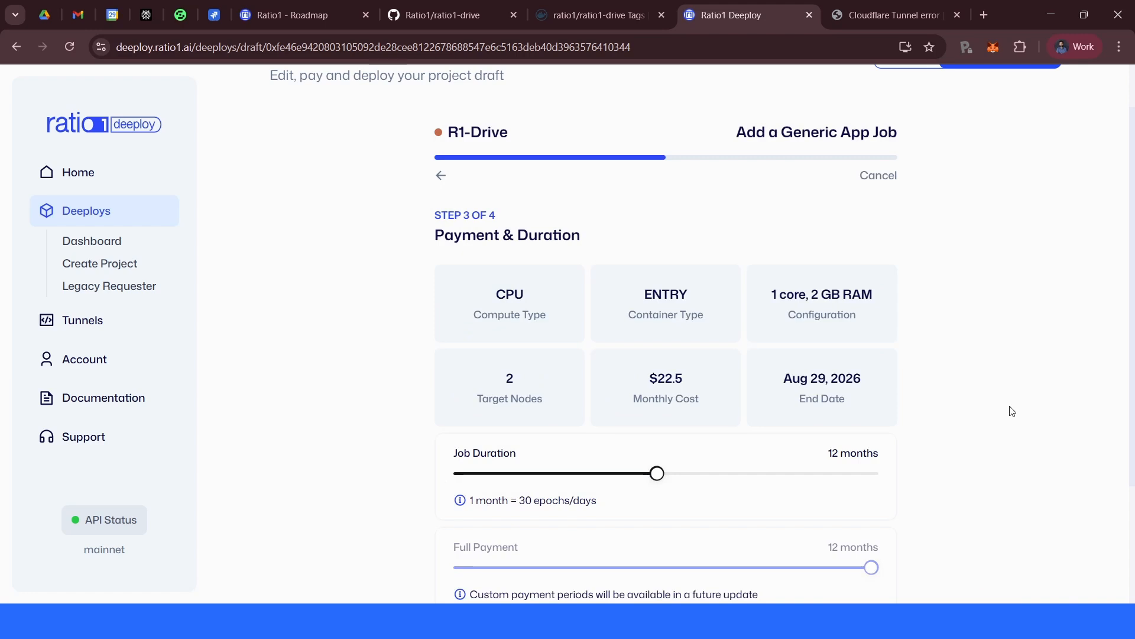
- Set the job duration to 6 months and continue to the deployment step
scroll(1012, 353, down, 1)
scroll(999, 331, down, 2)
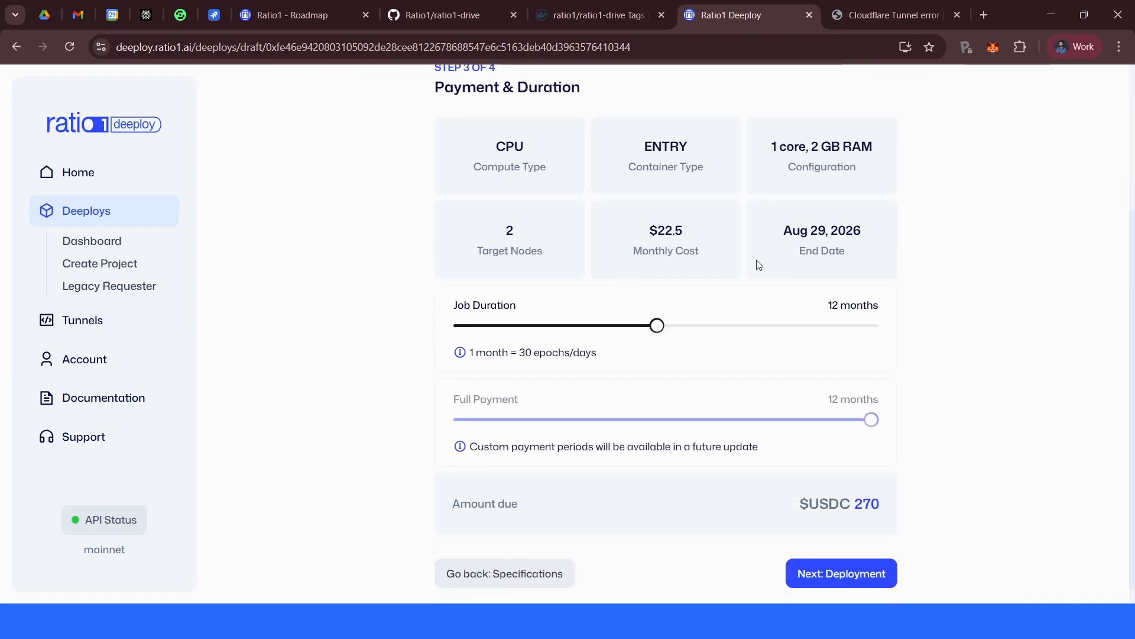
scroll(916, 414, up, 1)
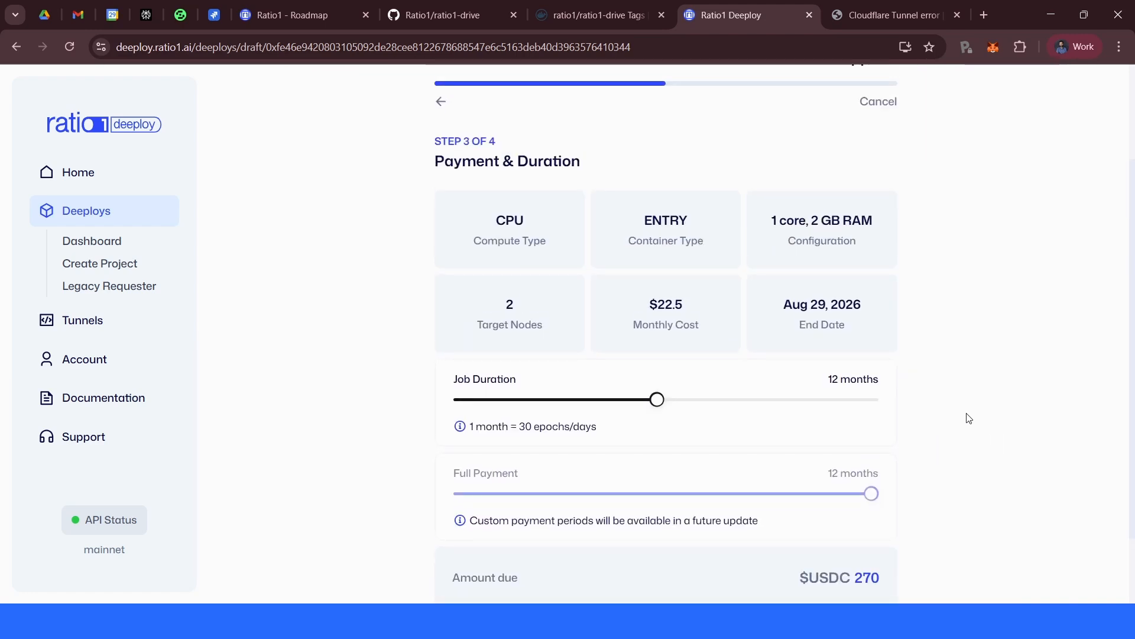
scroll(1035, 444, down, 1)
scroll(1035, 444, down, 1)
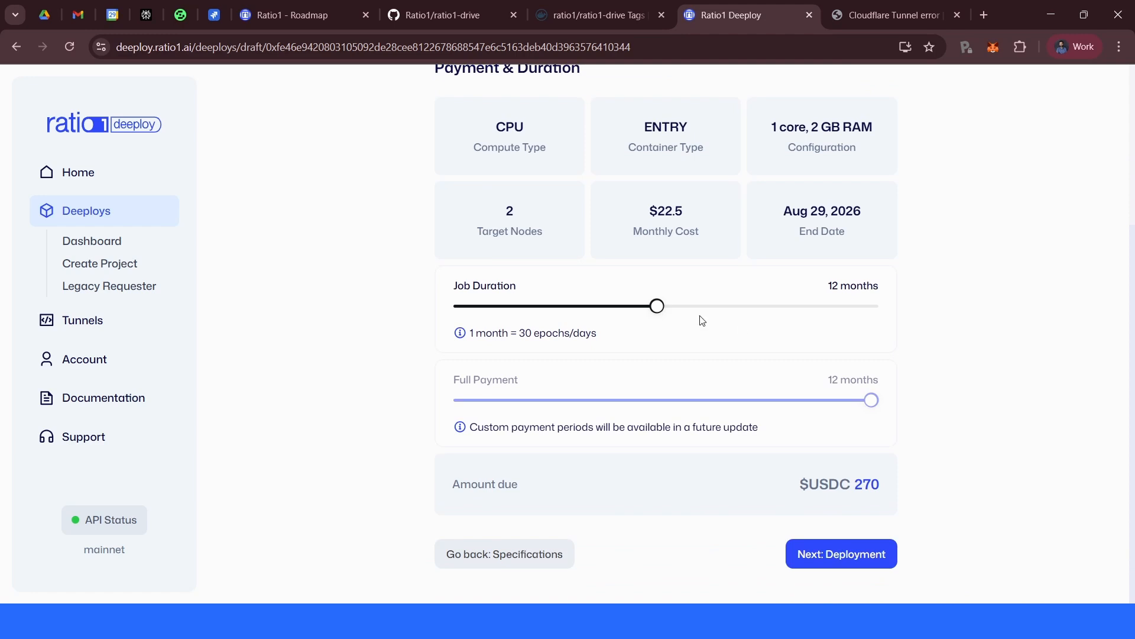
drag(656, 306, 545, 314)
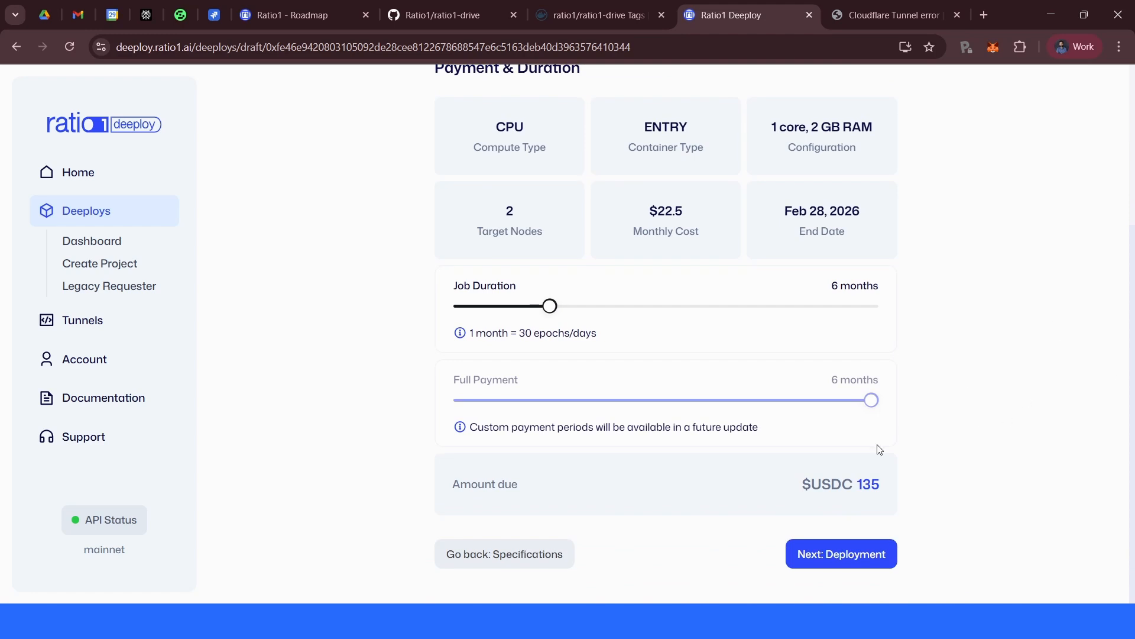
click(854, 556)
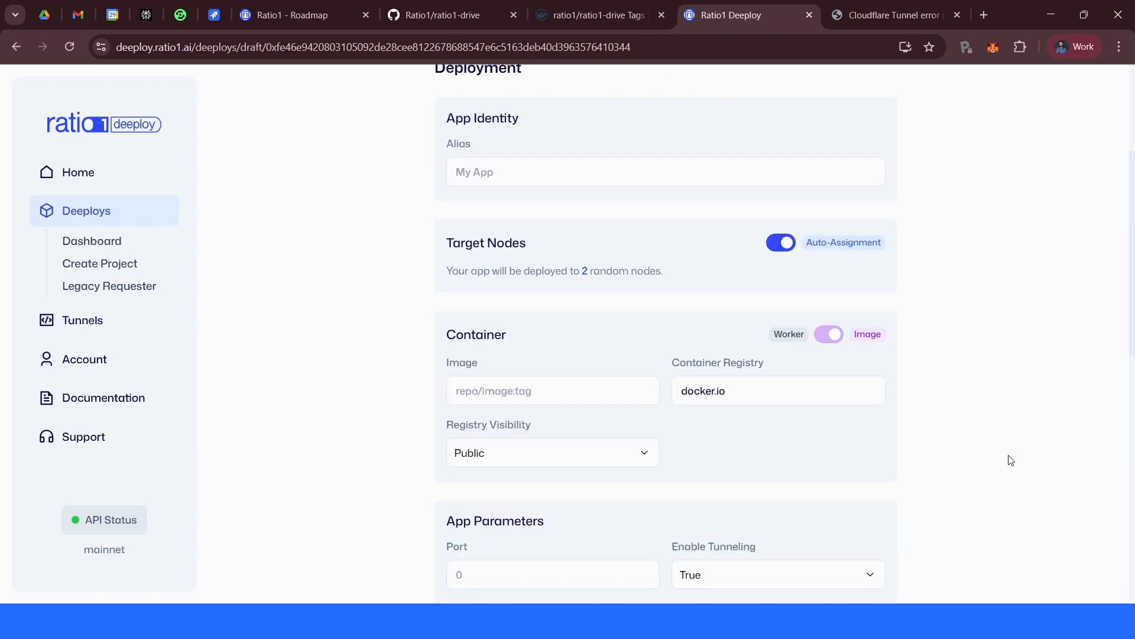
- Set the app alias to R1-Drive-app
scroll(999, 469, up, 5)
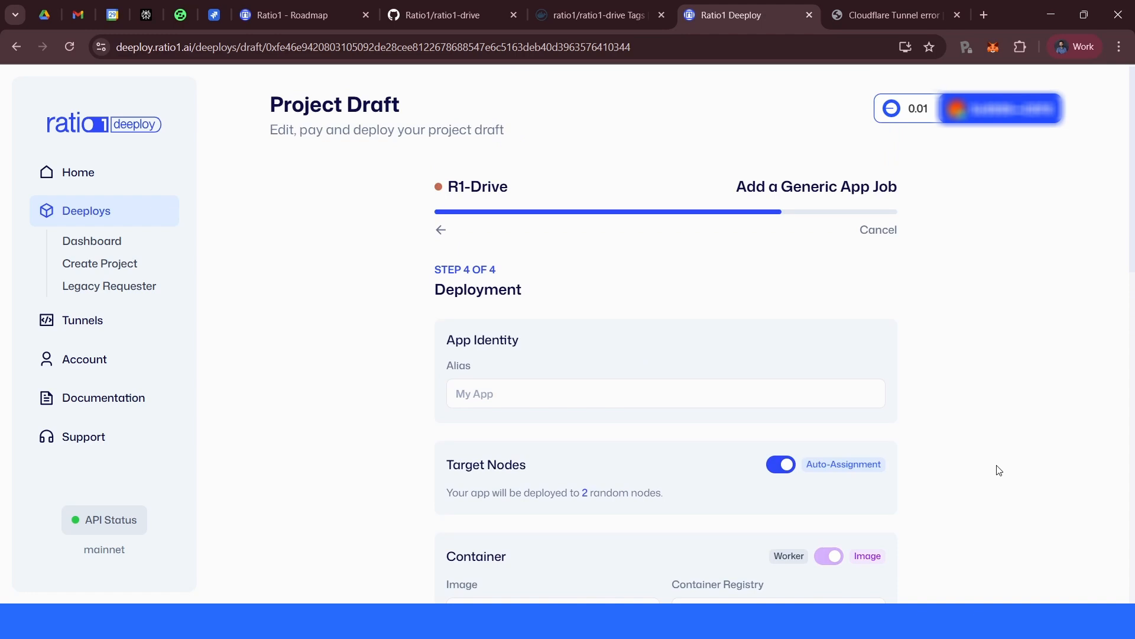
scroll(999, 470, down, 3)
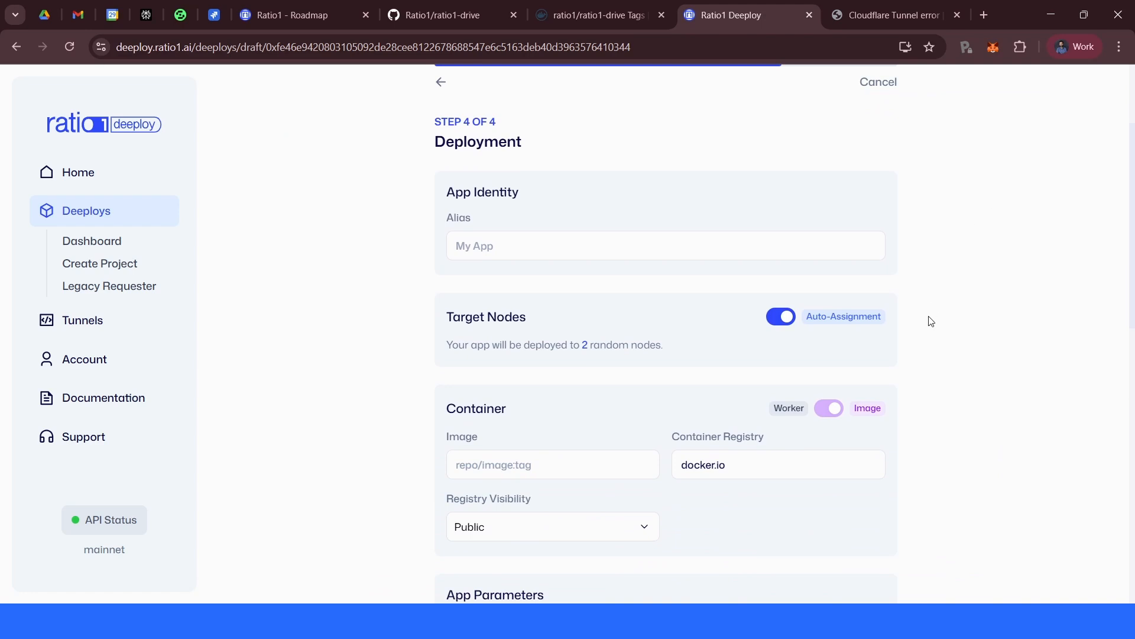
scroll(1063, 456, up, 3)
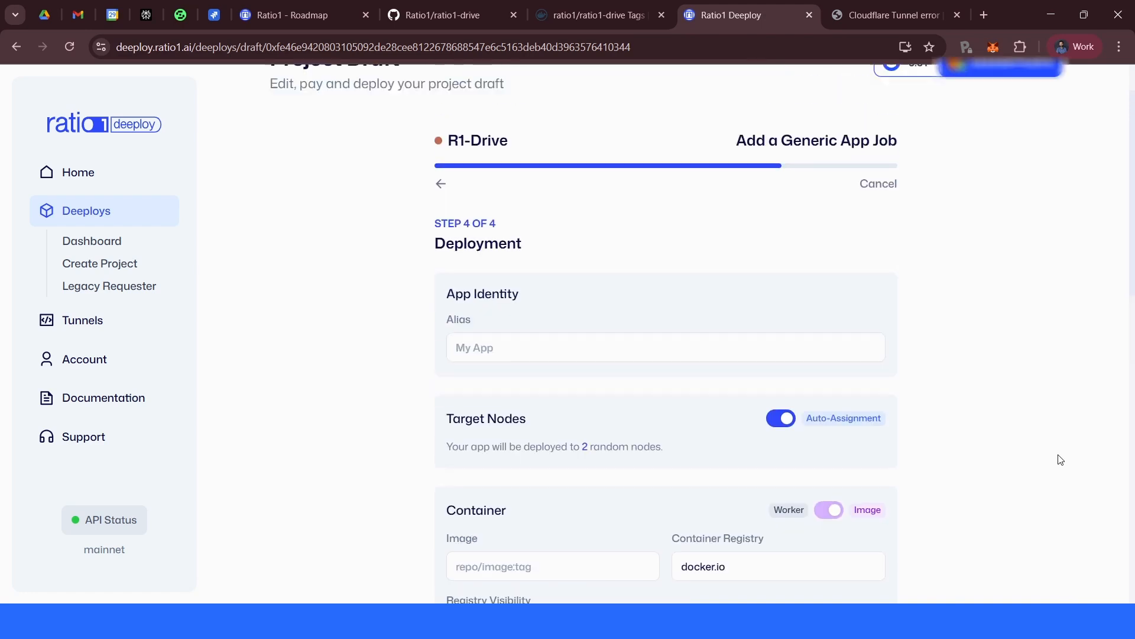
scroll(538, 201, down, 6)
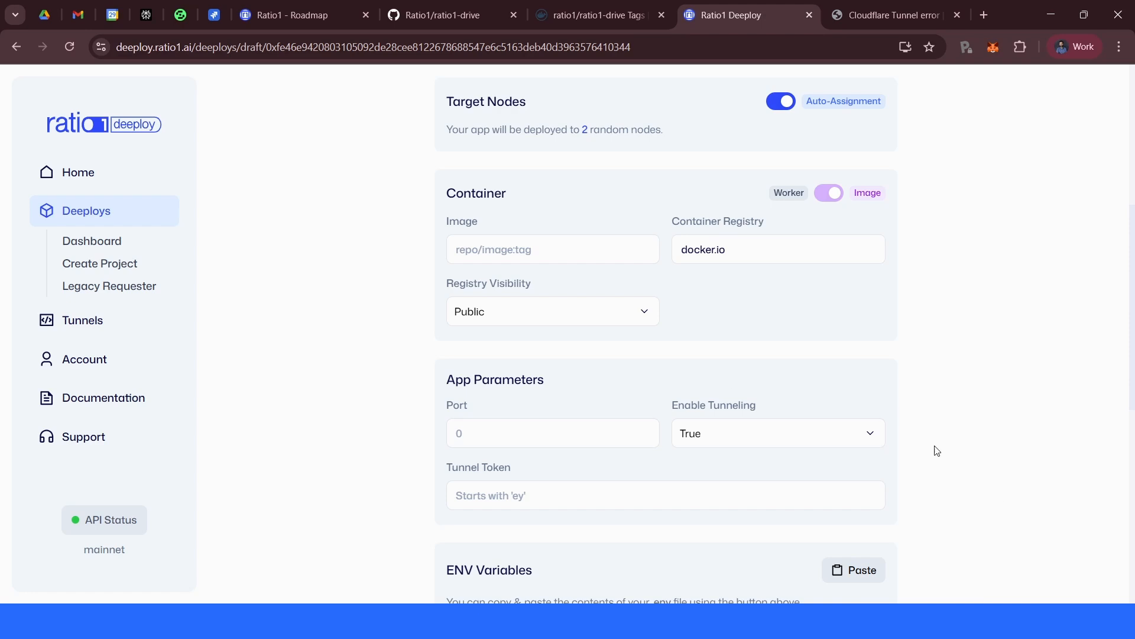
scroll(946, 447, down, 4)
scroll(807, 424, up, 6)
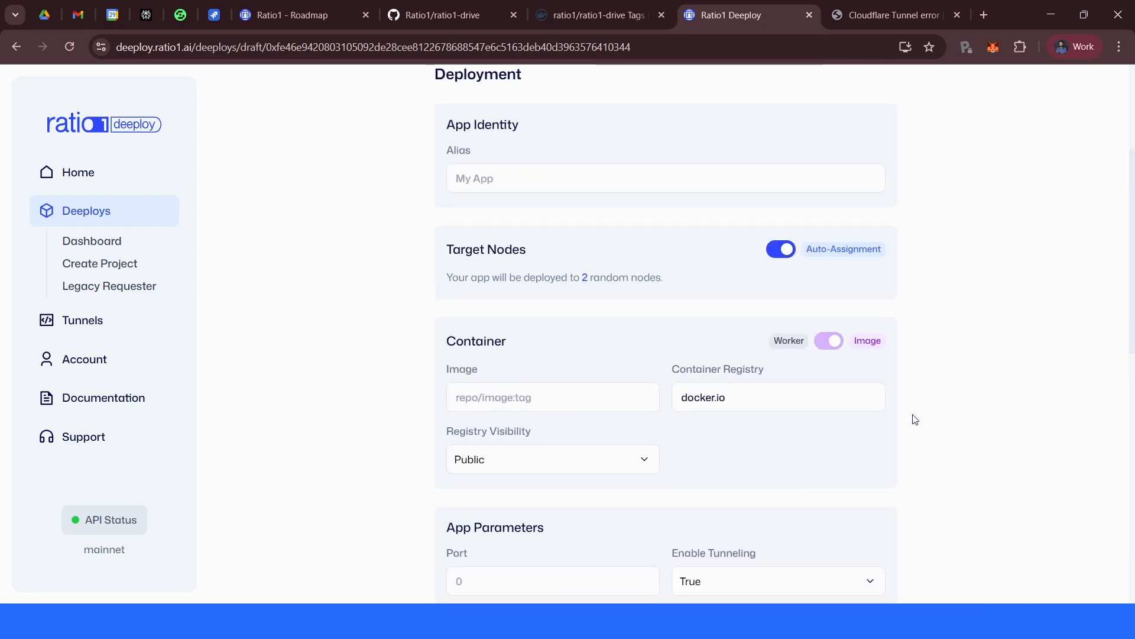
scroll(978, 467, up, 4)
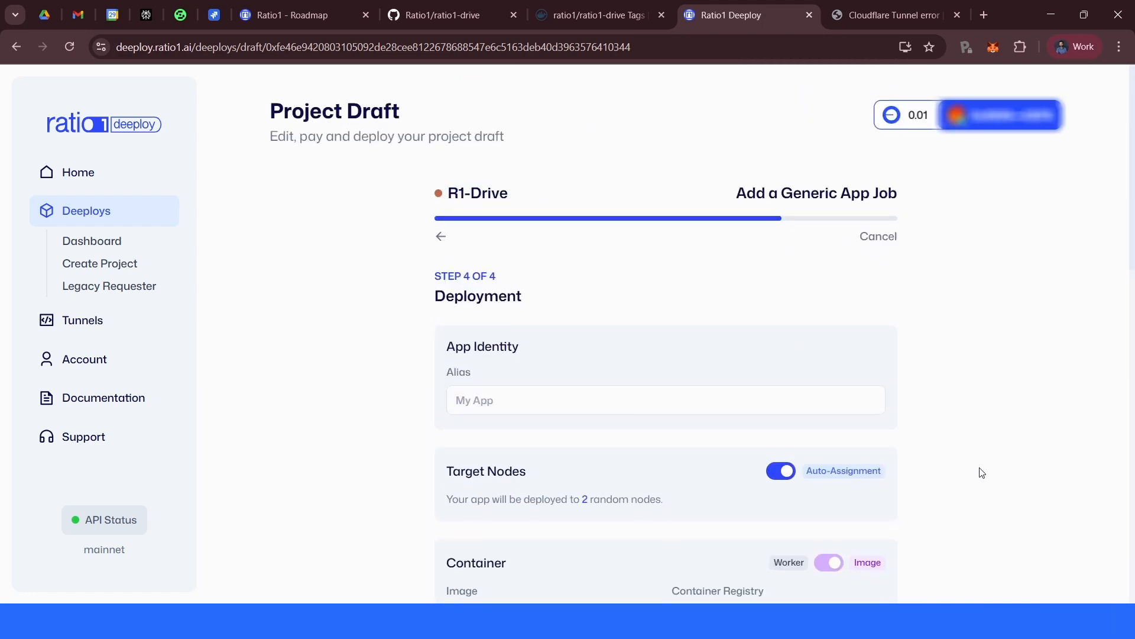
scroll(982, 472, down, 4)
click(533, 185)
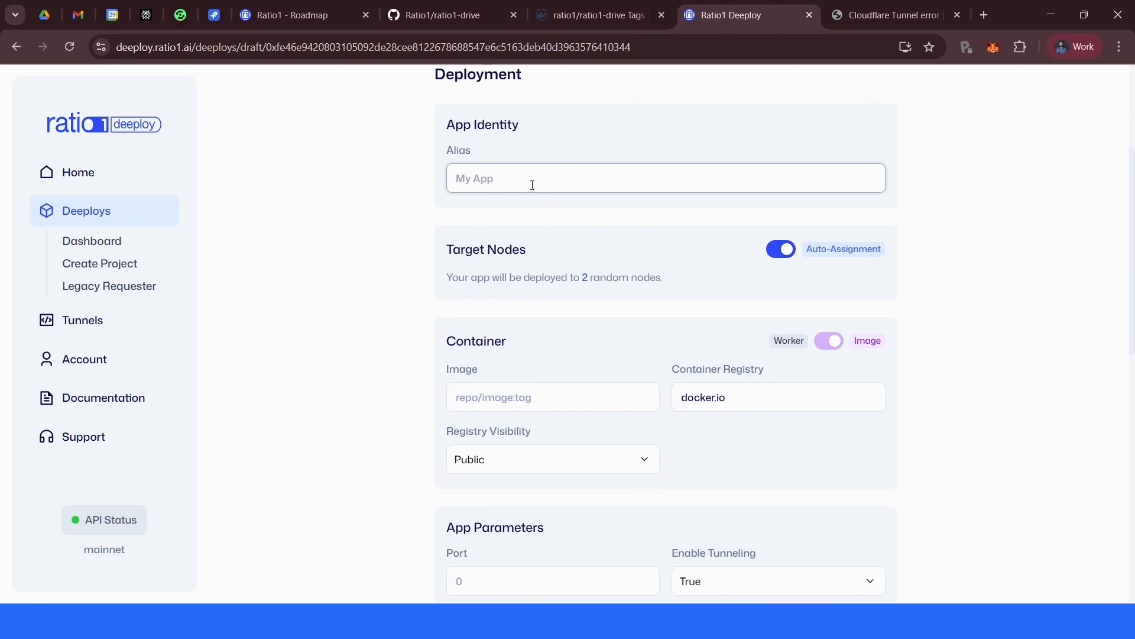
text(R1-Drive-app)
- Turn off auto-assignment of target nodes and enter the two target node addresses
click(783, 250)
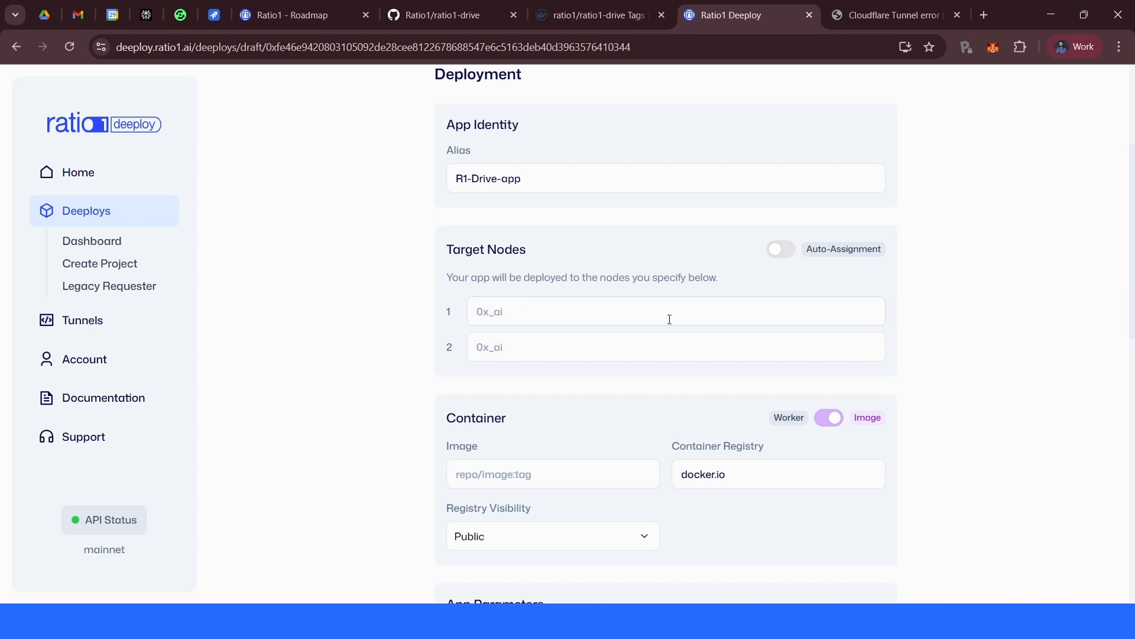
click(518, 313)
click(524, 337)
click(525, 312)
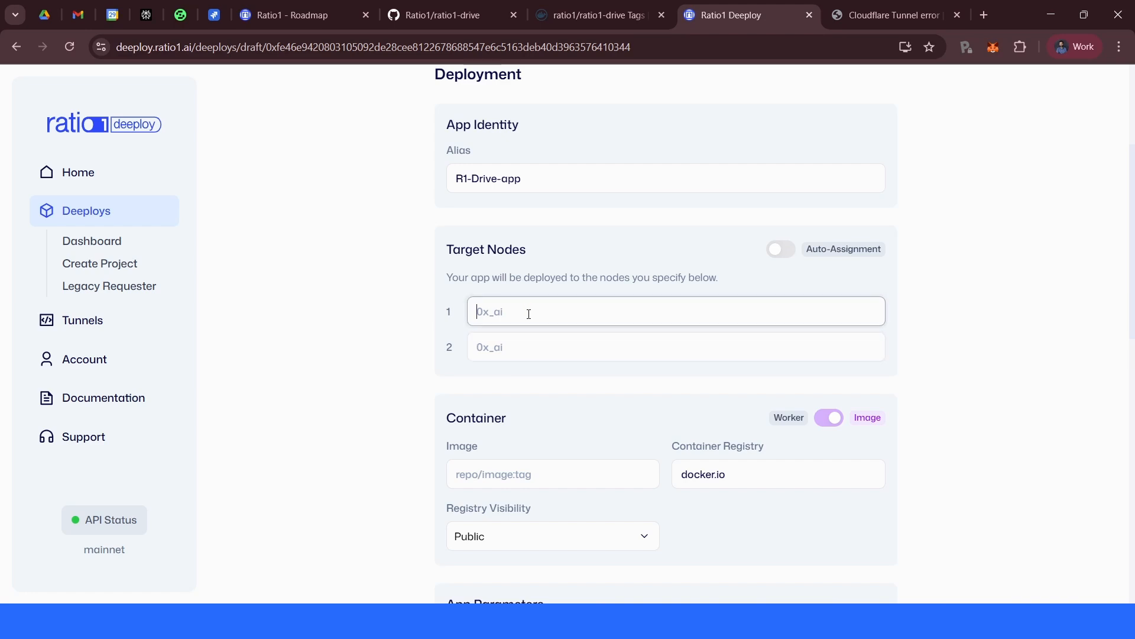
click(525, 337)
click(525, 308)
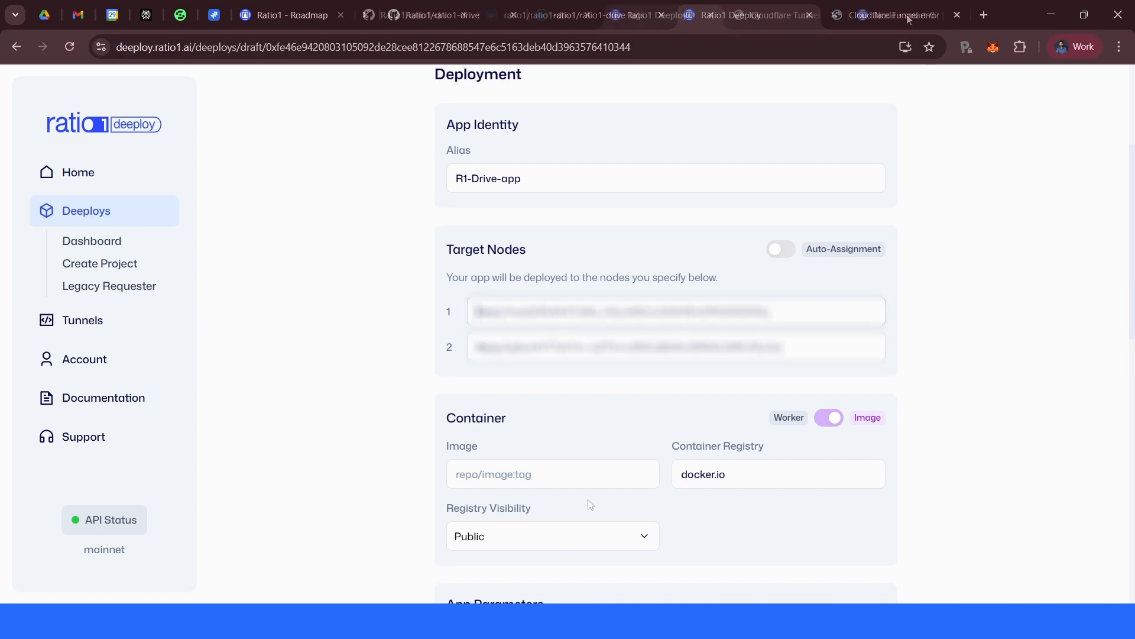
- Copy the image name from the text editor and set the container image to ratio1/ratio1-drive
click(566, 469)
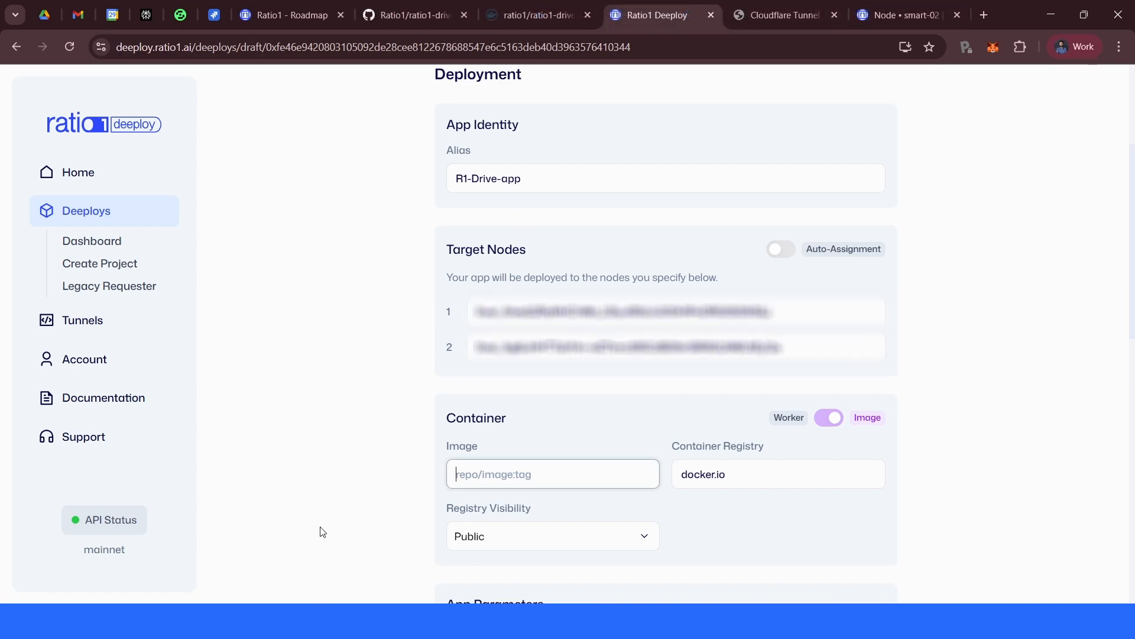
click(187, 621)
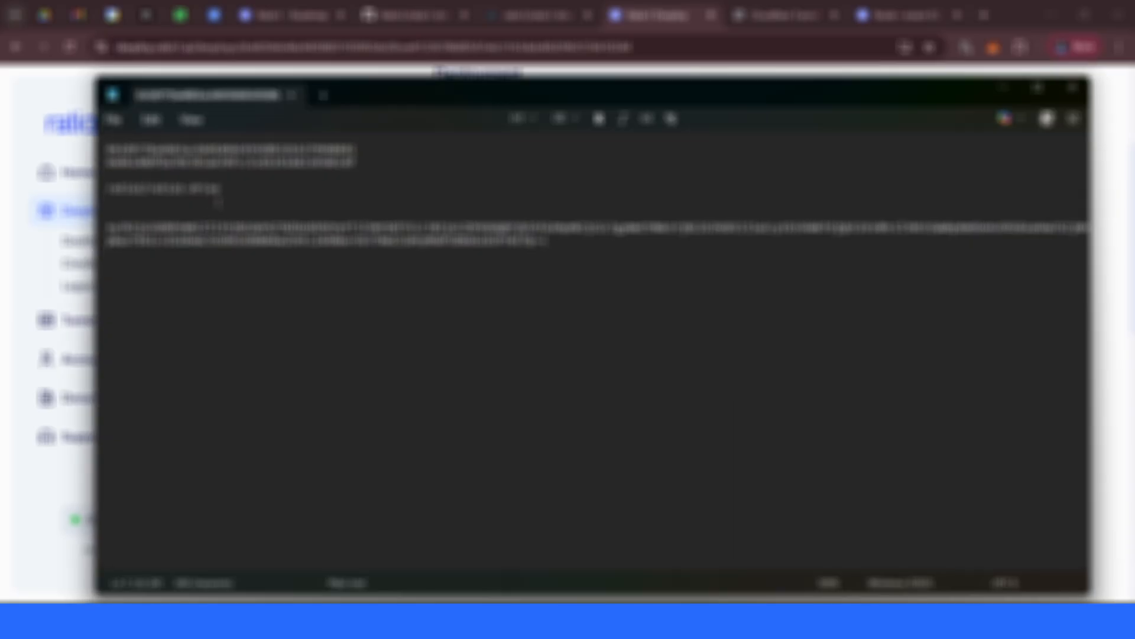
double_click(226, 189)
drag(225, 189, 102, 191)
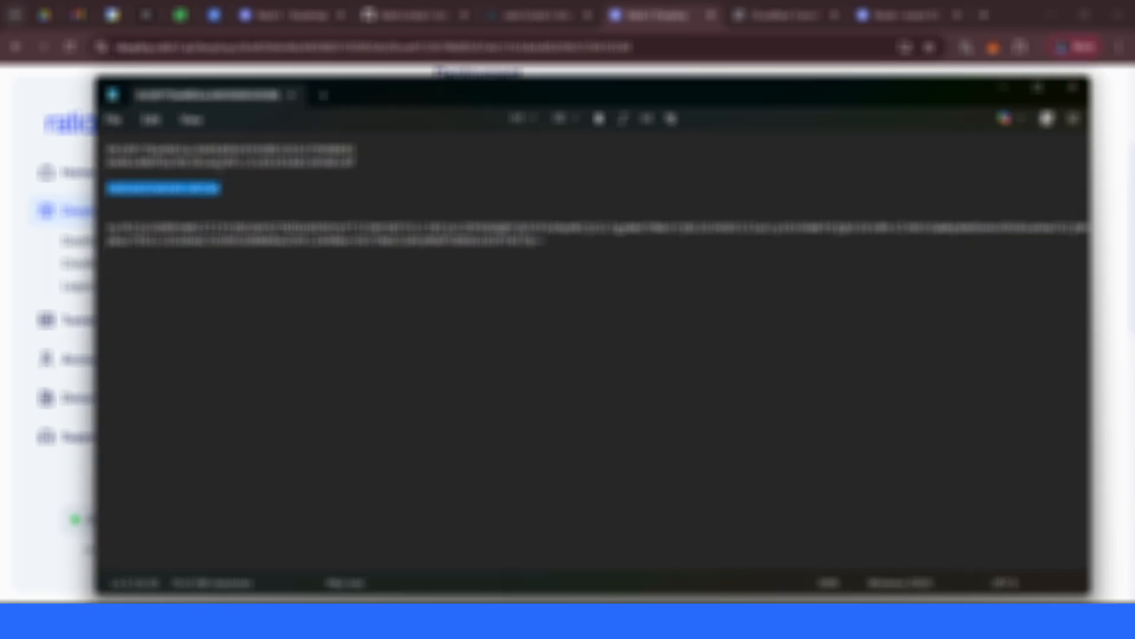
key(ctrl+c)
key(alt+Tab)
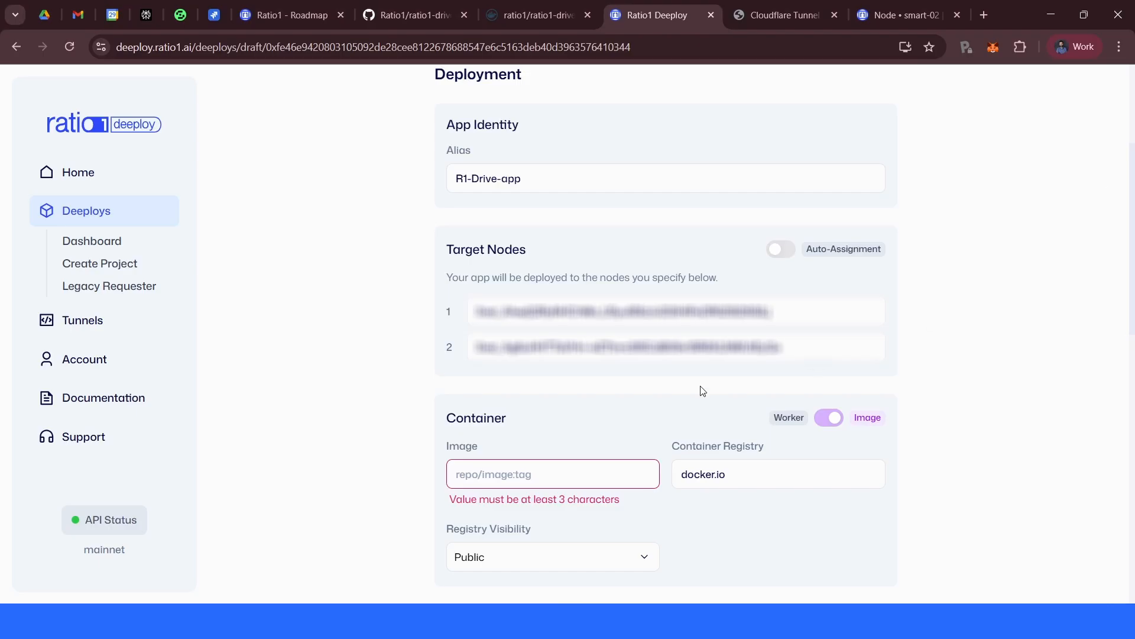
click(631, 472)
key(ctrl+v)
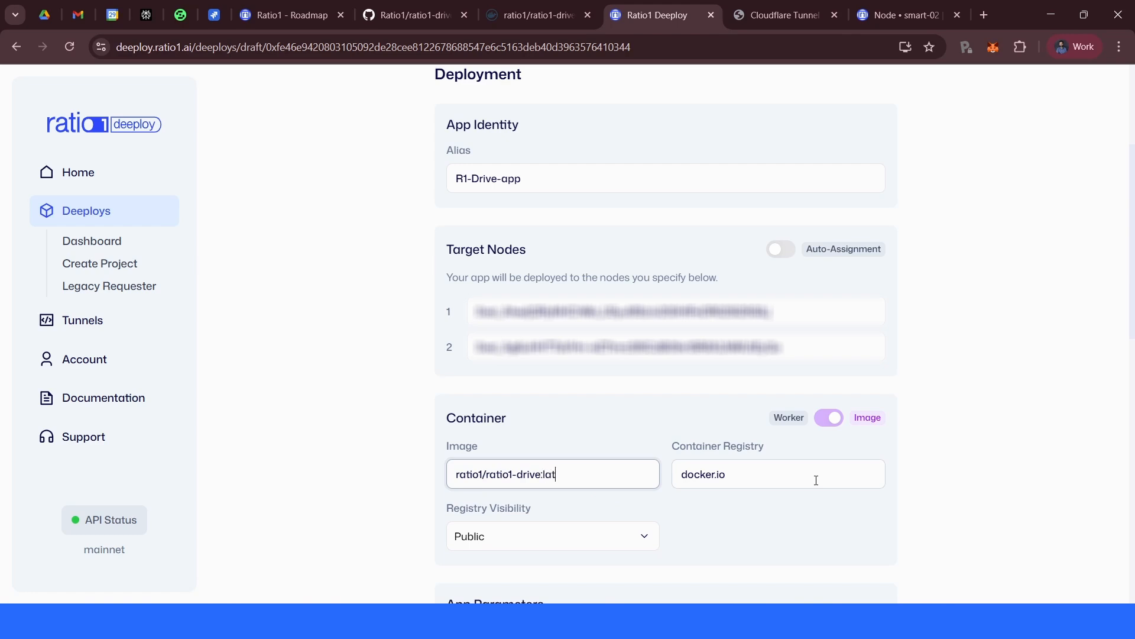
text(es)
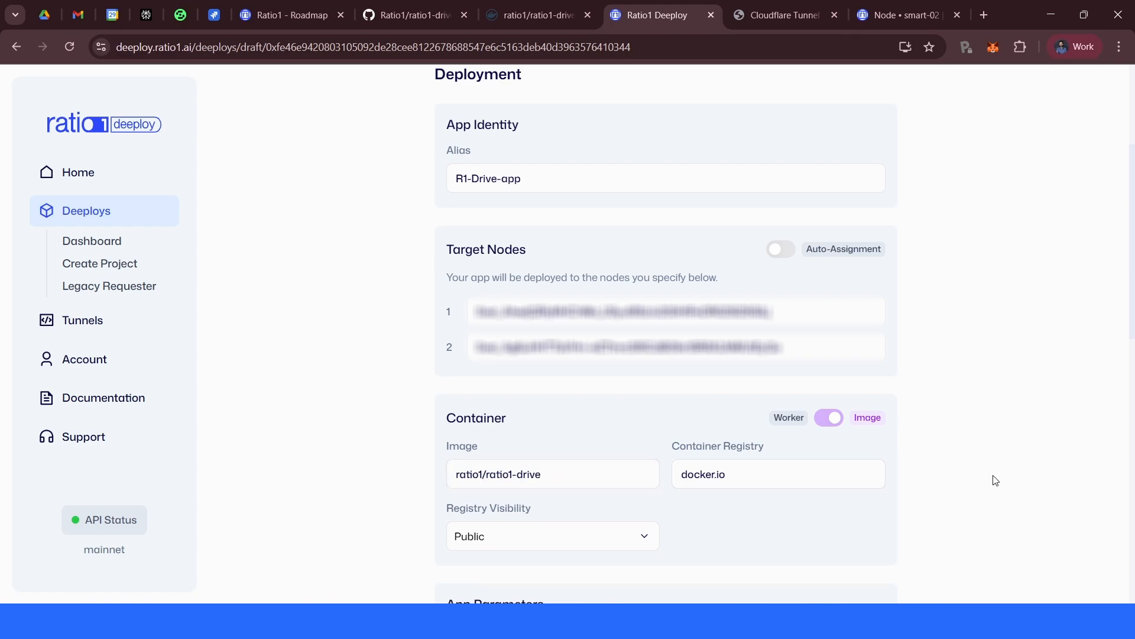
- Look up the start port in the repository's package.json and set the app port to 3333
scroll(996, 480, down, 2)
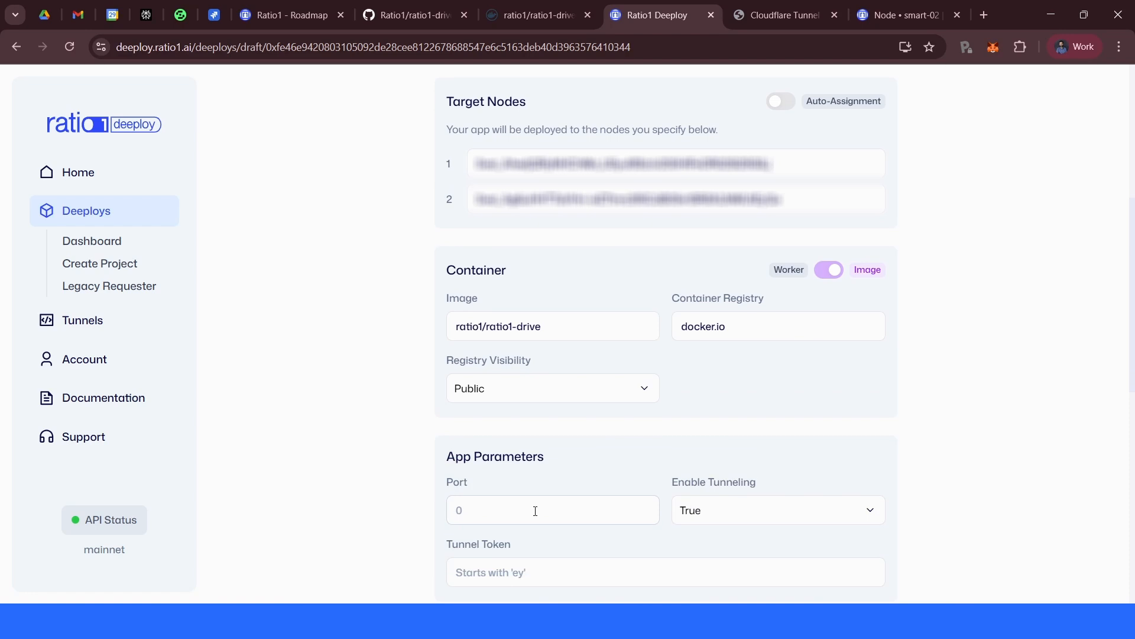
mouse_move(434, 16)
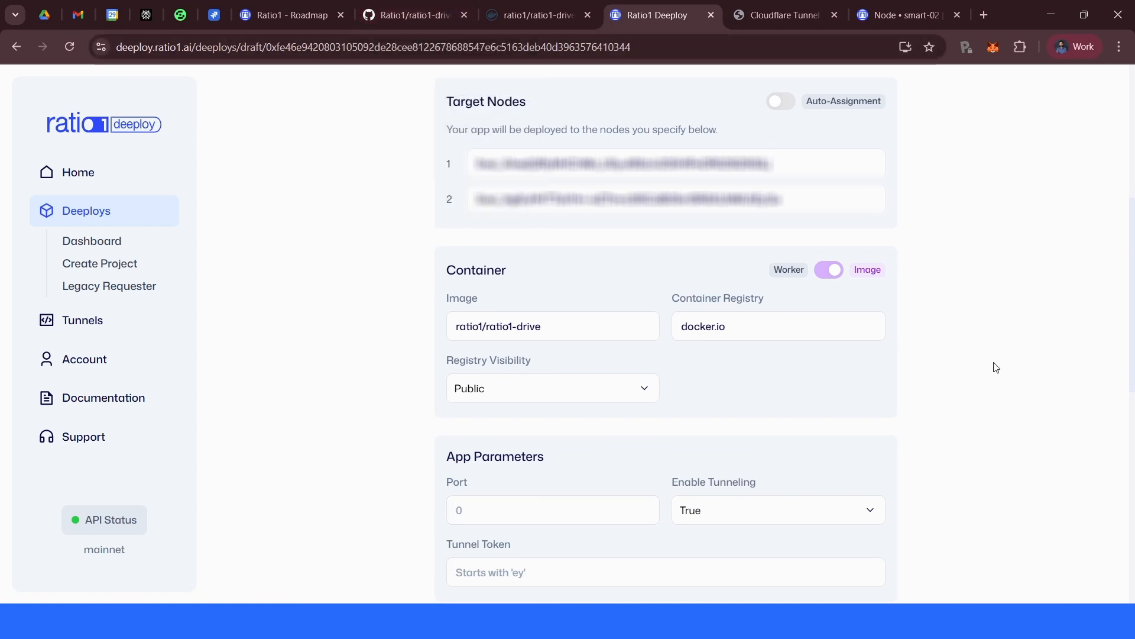
click(512, 8)
click(414, 14)
scroll(383, 436, down, 4)
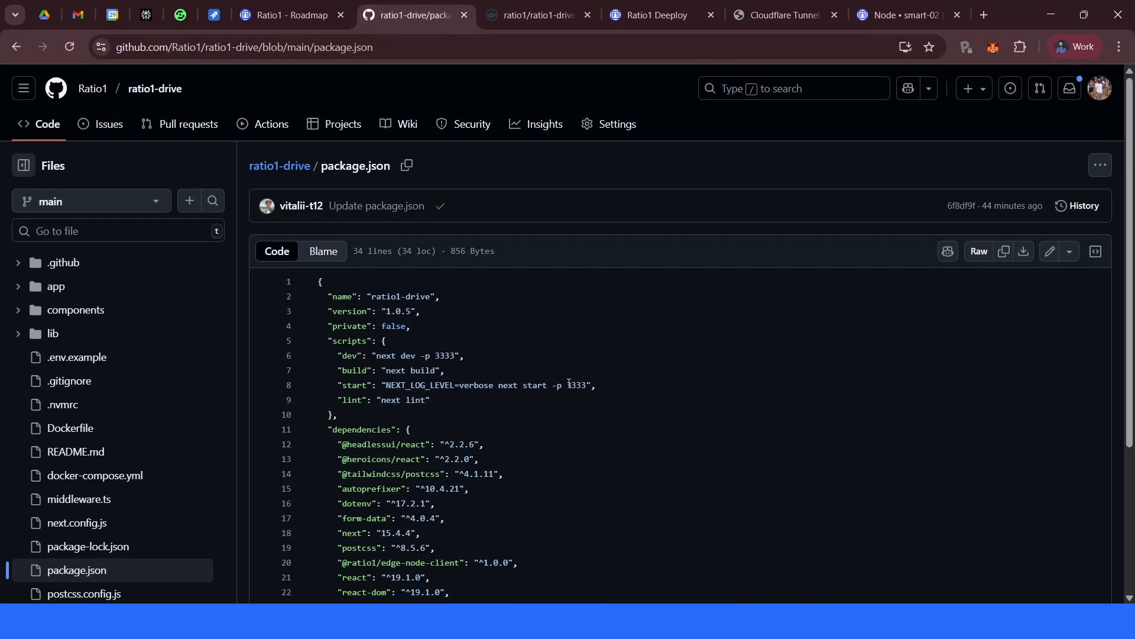
drag(568, 385, 587, 386)
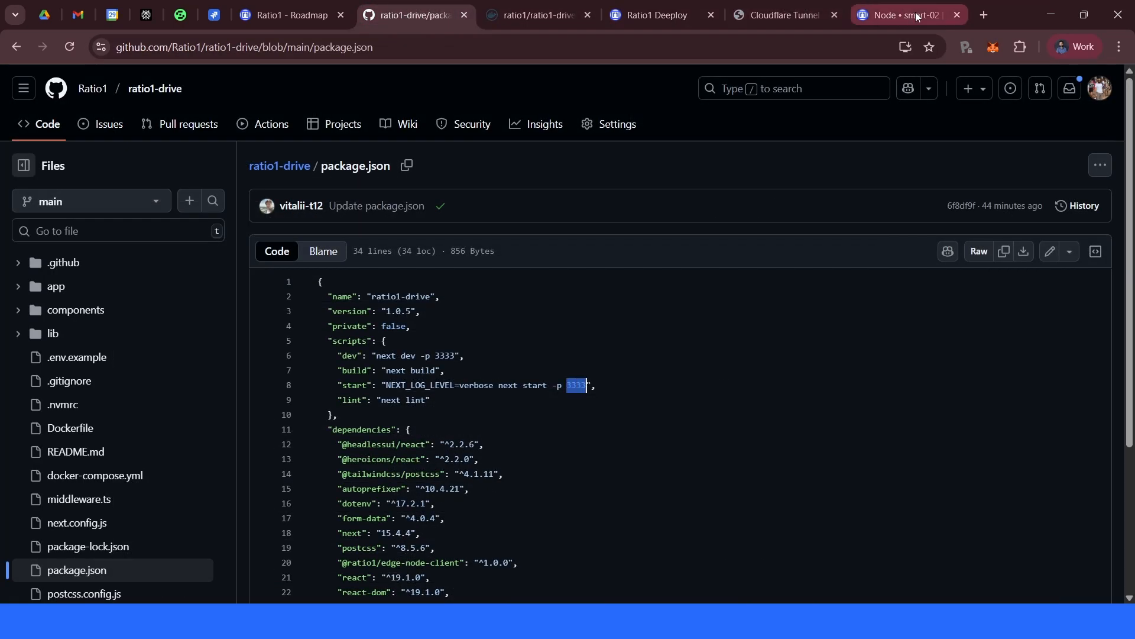
text(3333)
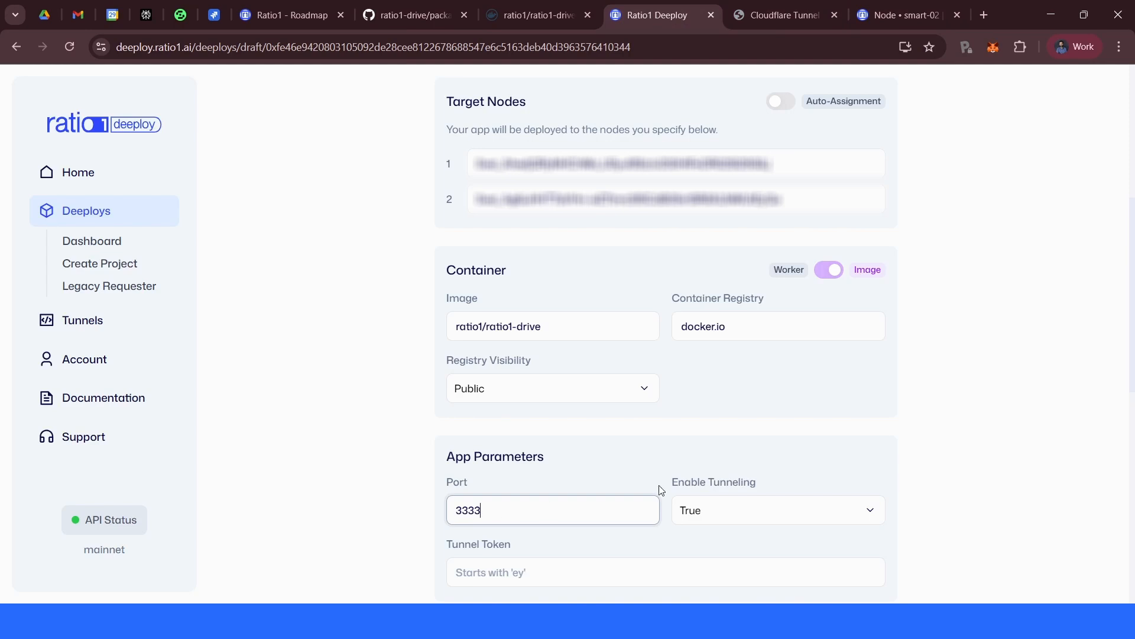
- Review the configured alias, target nodes, container image and port in the job form
click(943, 456)
scroll(983, 464, up, 3)
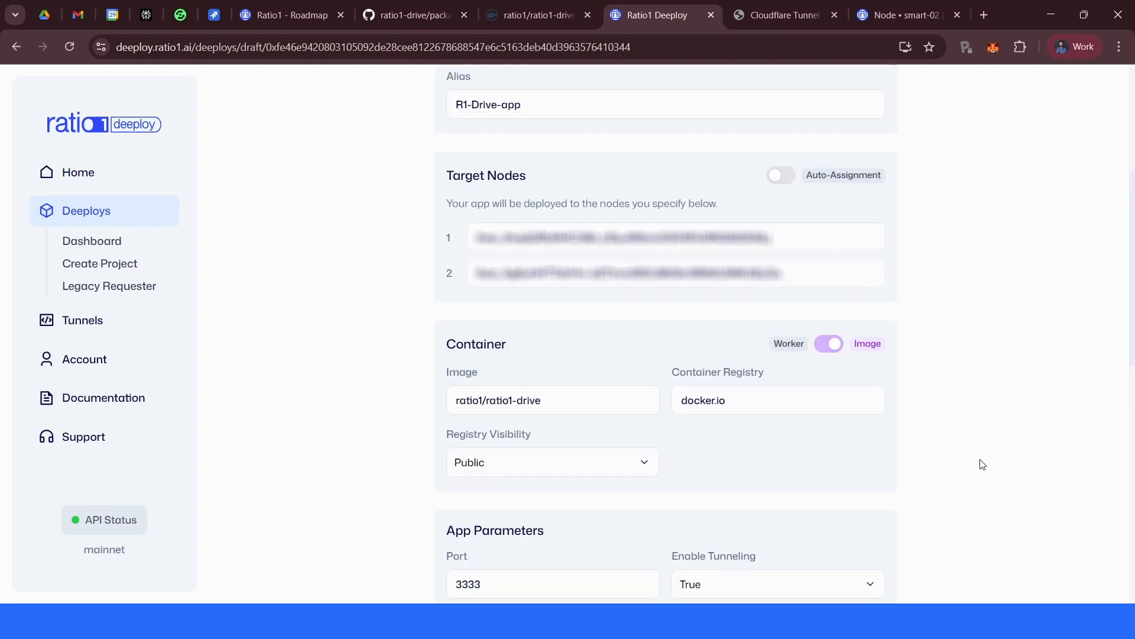
scroll(982, 464, down, 3)
scroll(982, 464, up, 3)
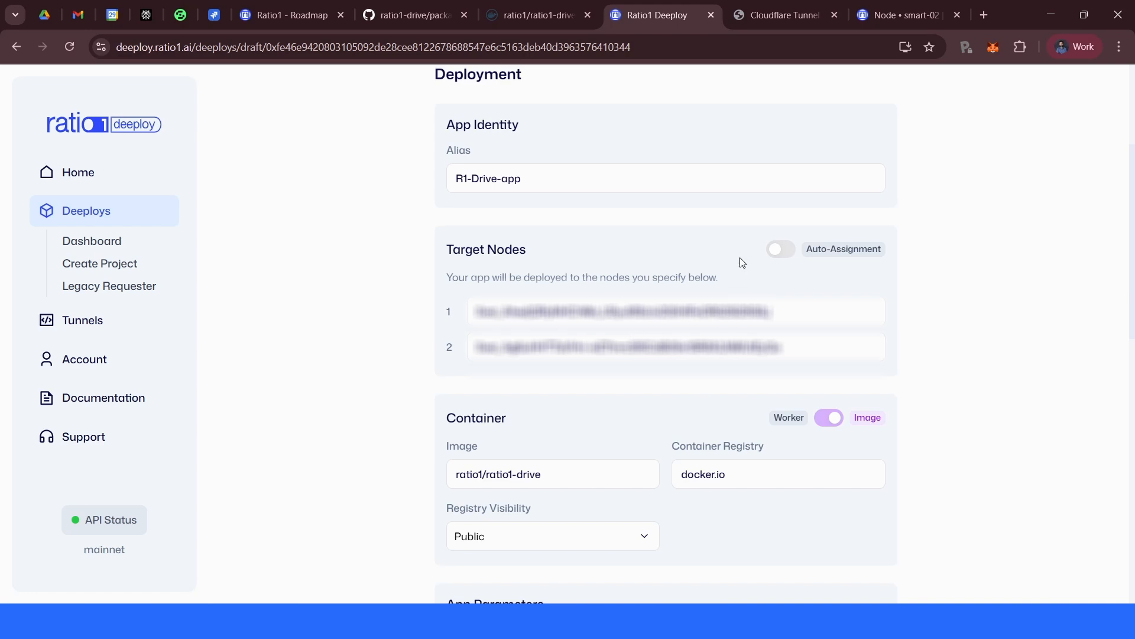
scroll(918, 360, down, 3)
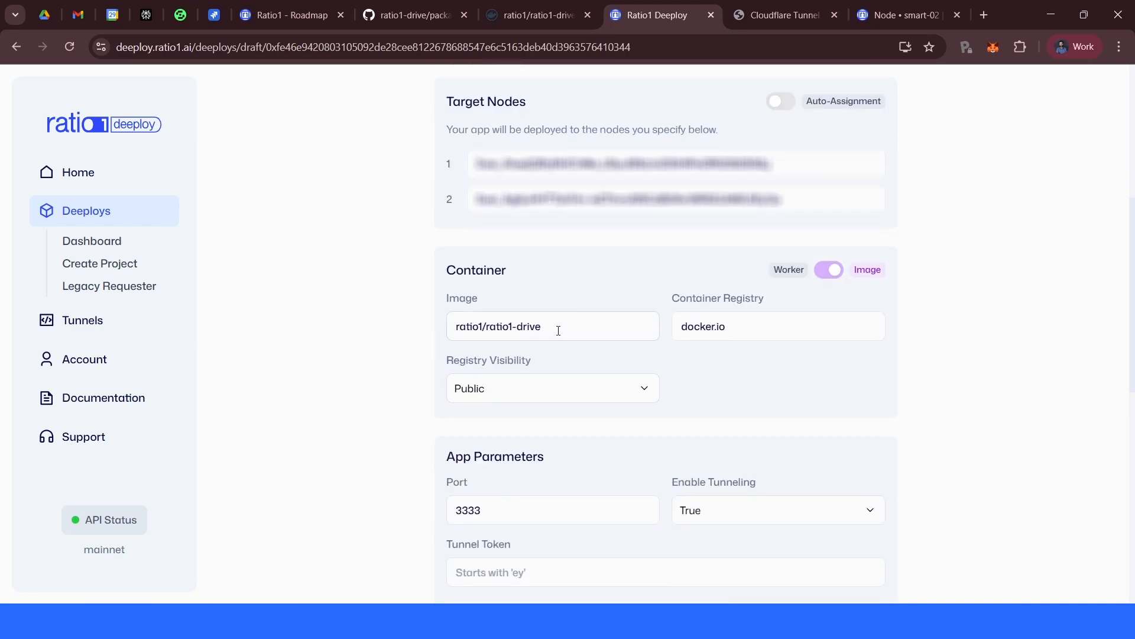
scroll(1027, 347, down, 4)
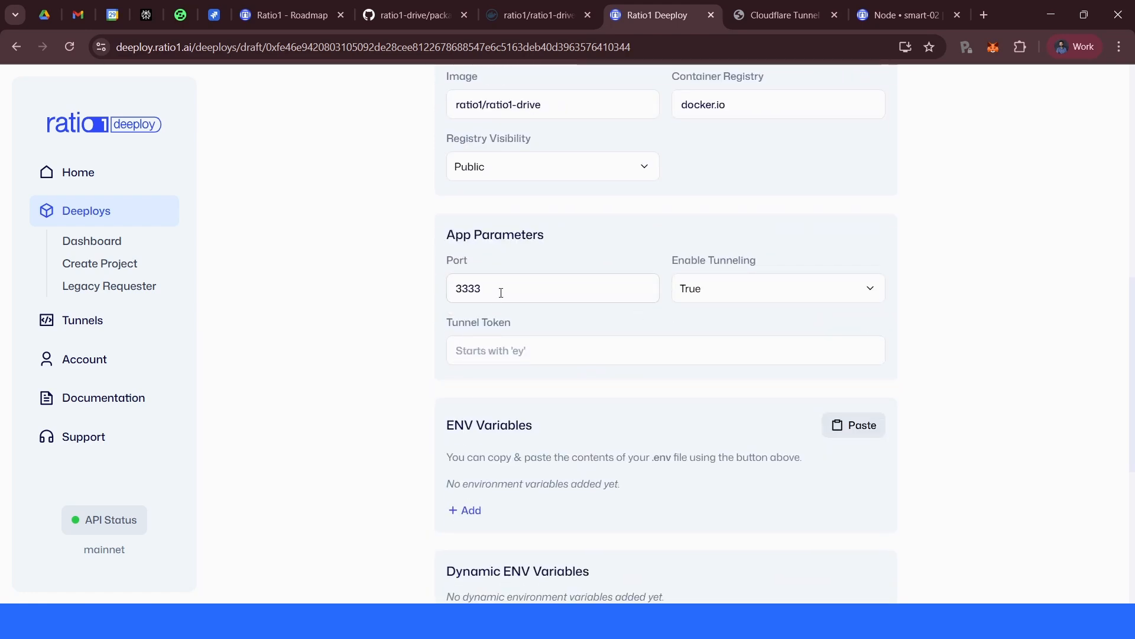
drag(506, 287, 454, 292)
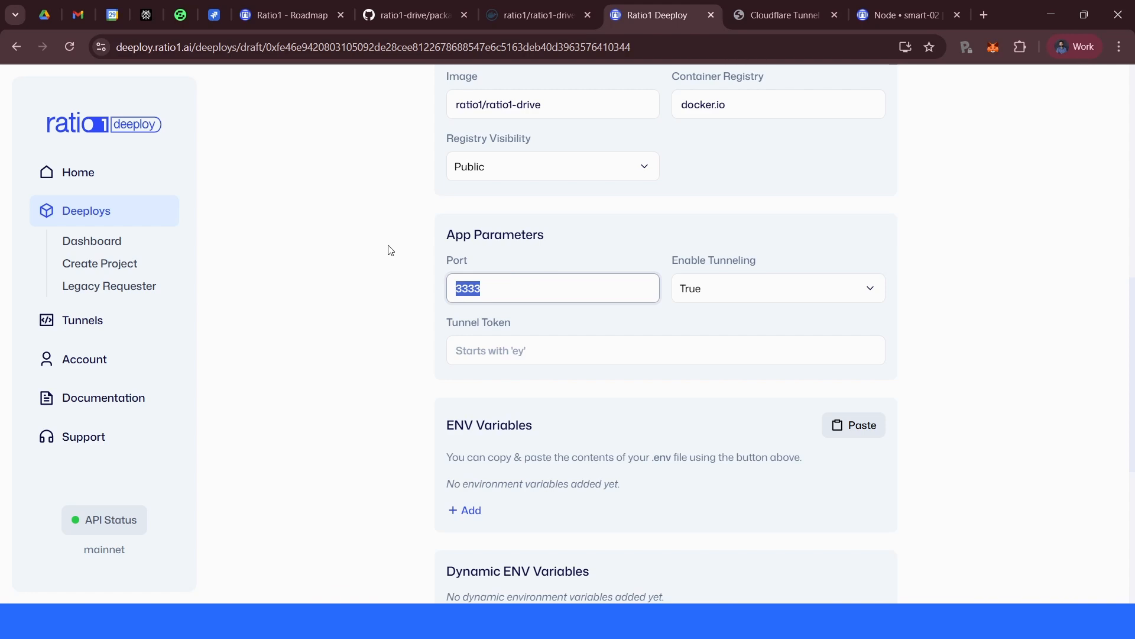
- Reload the app's tunnel URL in its tab and return to the job form
click(765, 16)
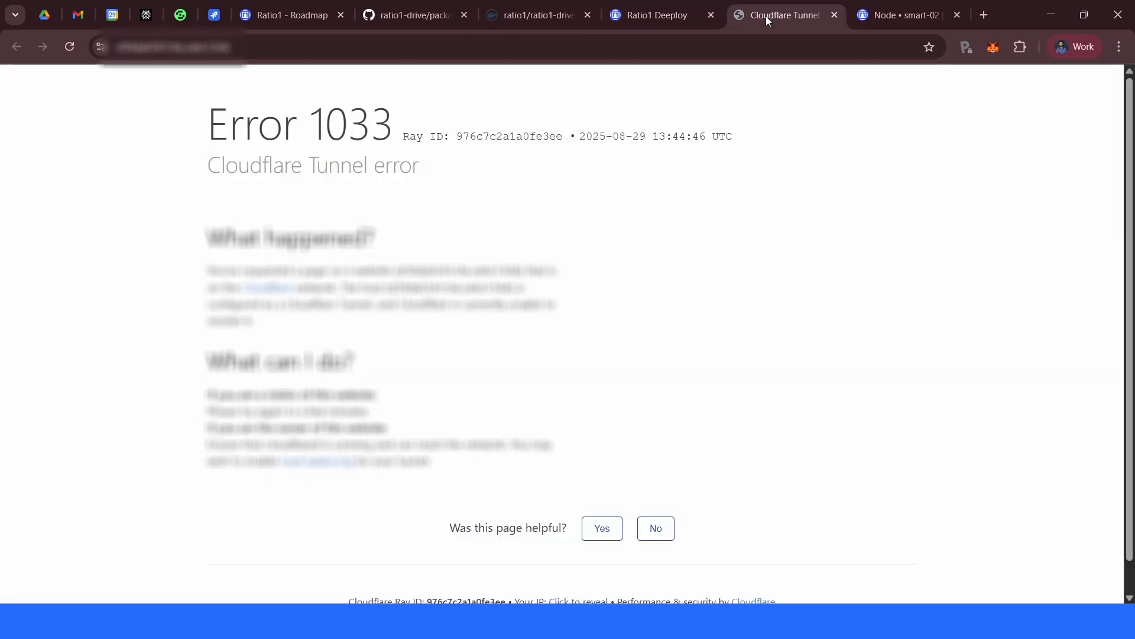
click(262, 45)
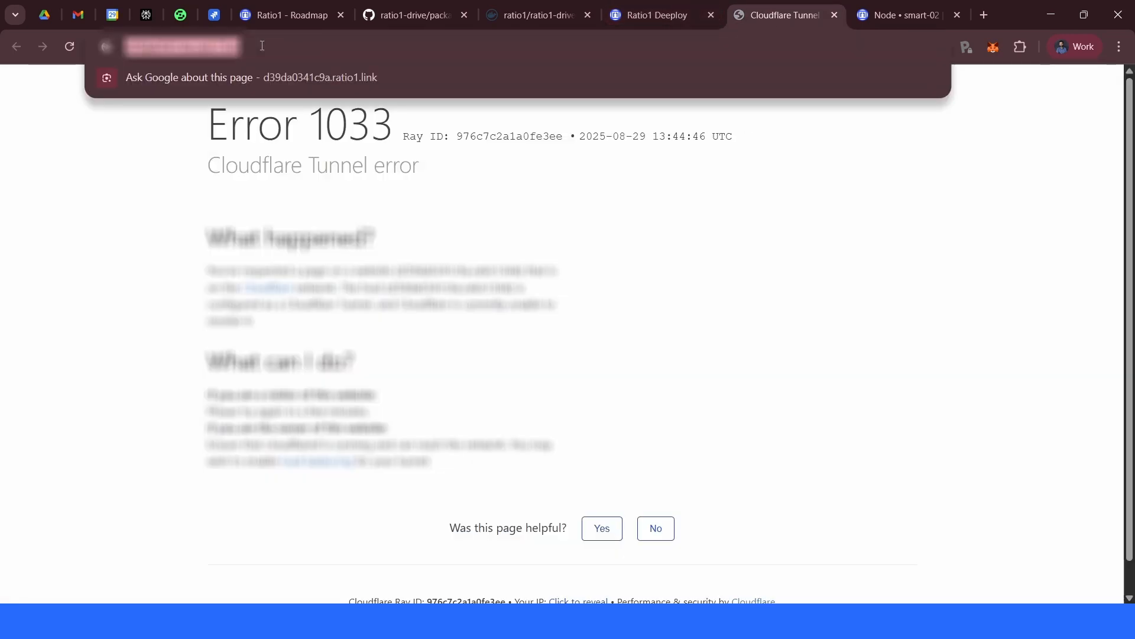
key(Return)
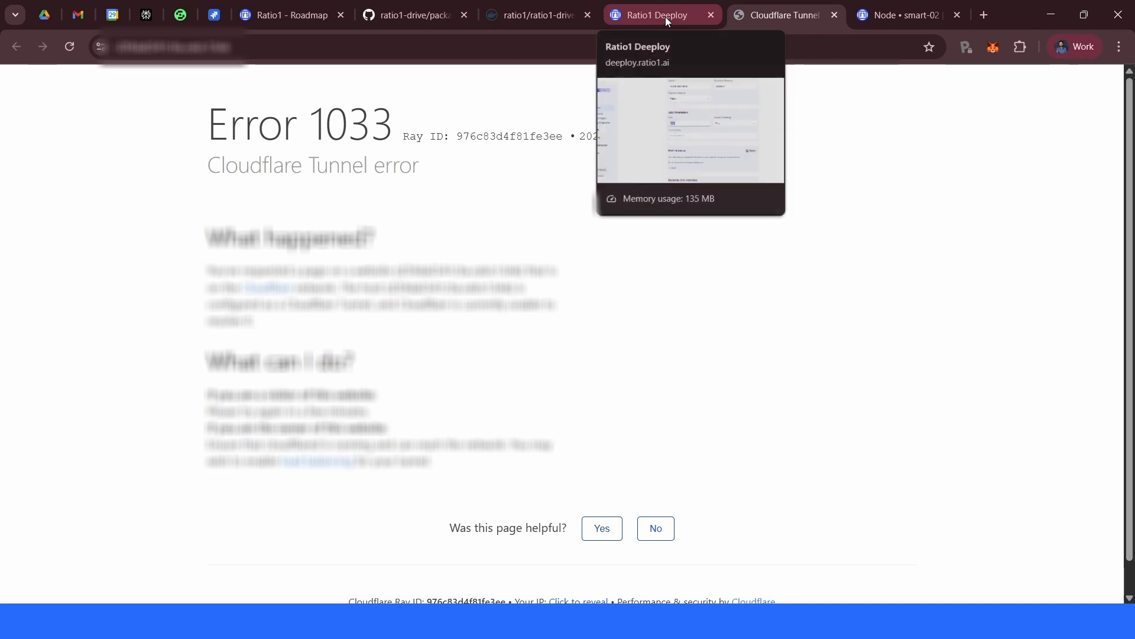
click(665, 17)
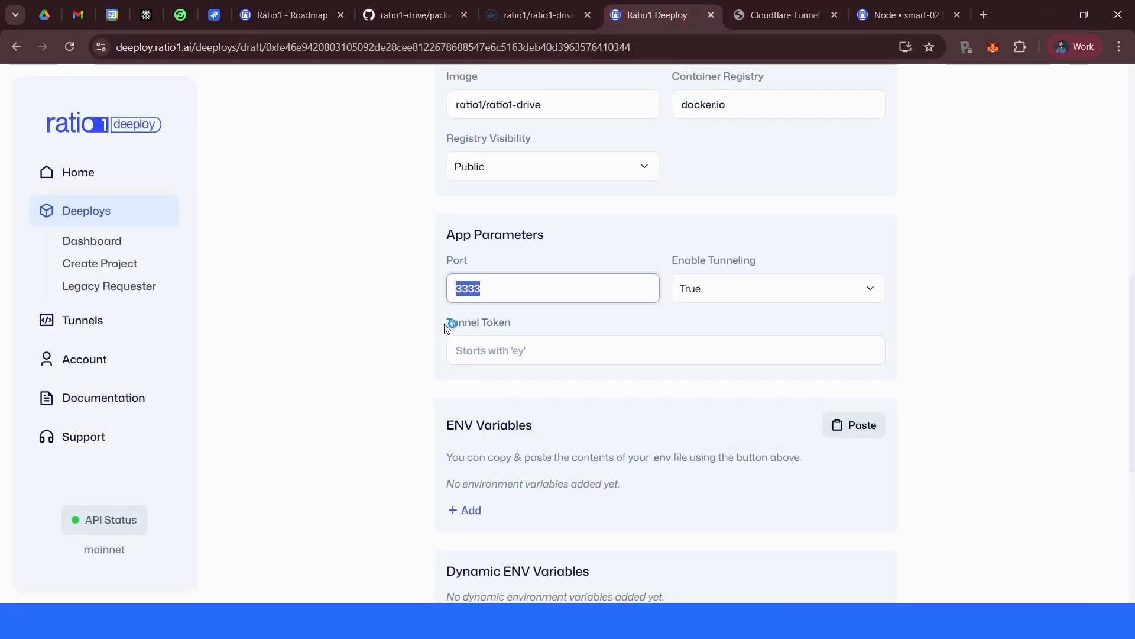
- Copy the Cloudflare tunnel token from the text editor and paste it into the Tunnel Token field
key(alt+Tab)
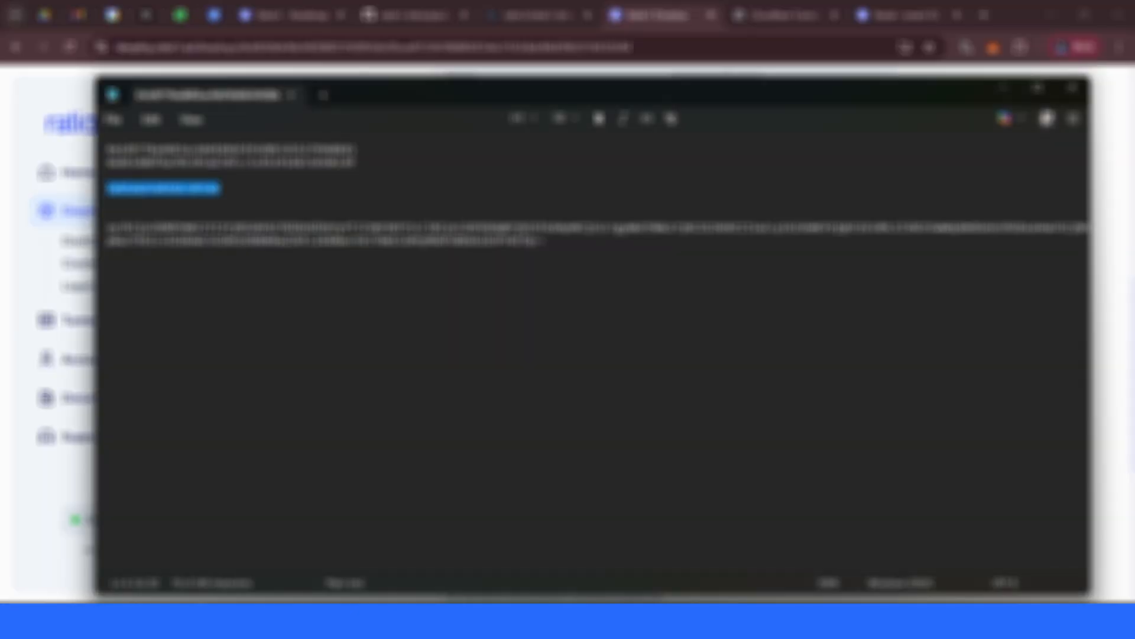
drag(552, 244, 107, 228)
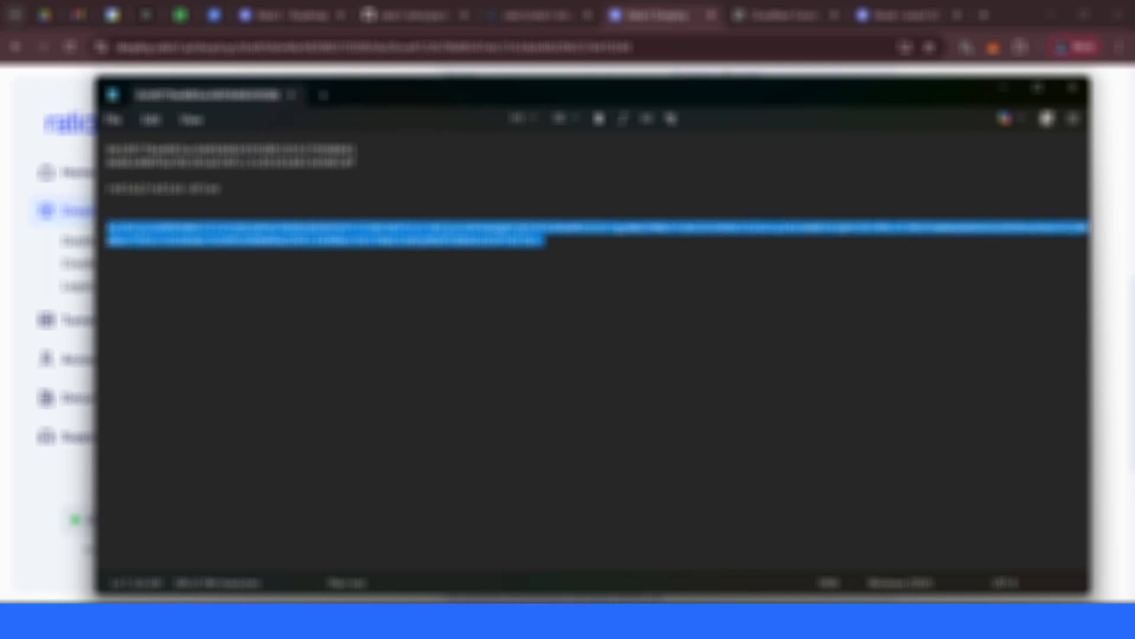
click(1113, 183)
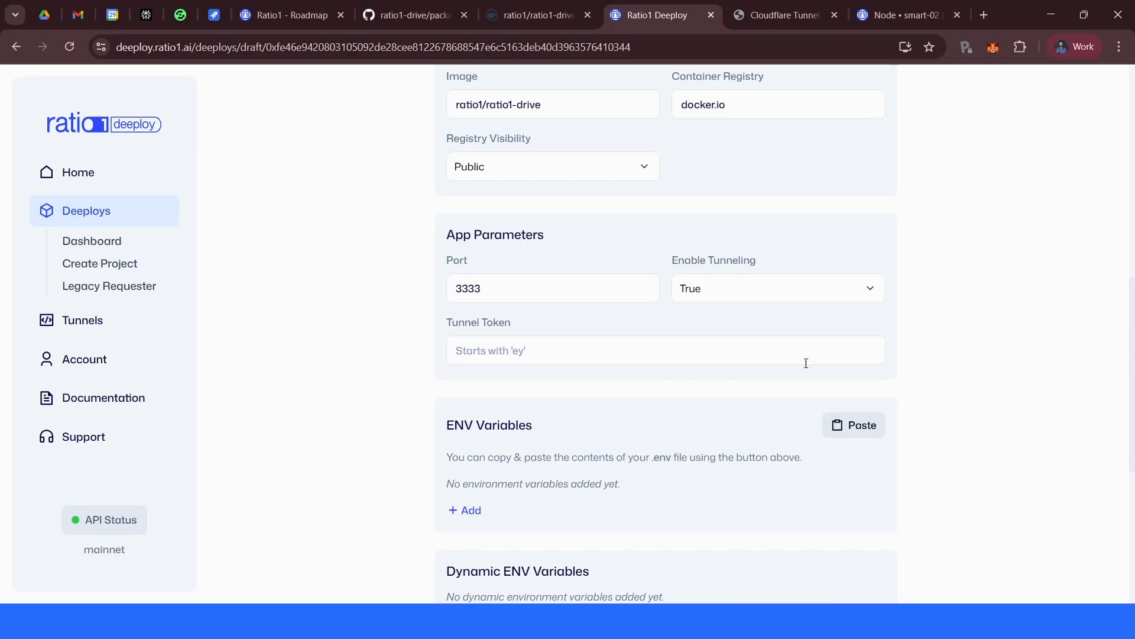
click(596, 352)
key(ctrl+v)
scroll(593, 436, down, 3)
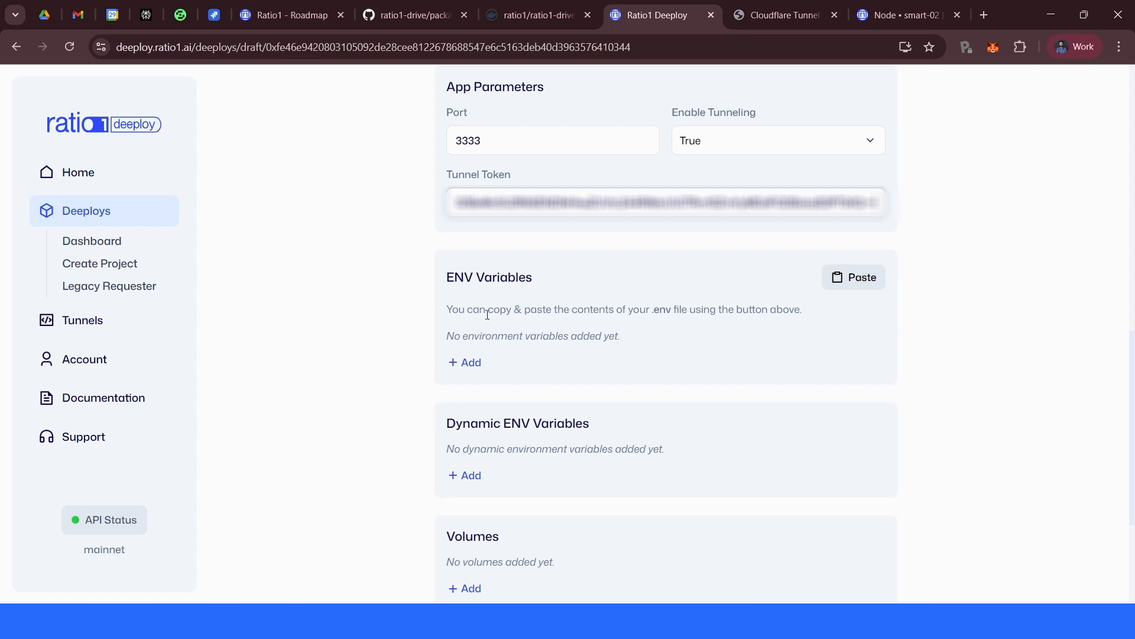
- Leave the restart and image pull policies at Always and add the job to the R1-Drive project draft
scroll(559, 357, down, 3)
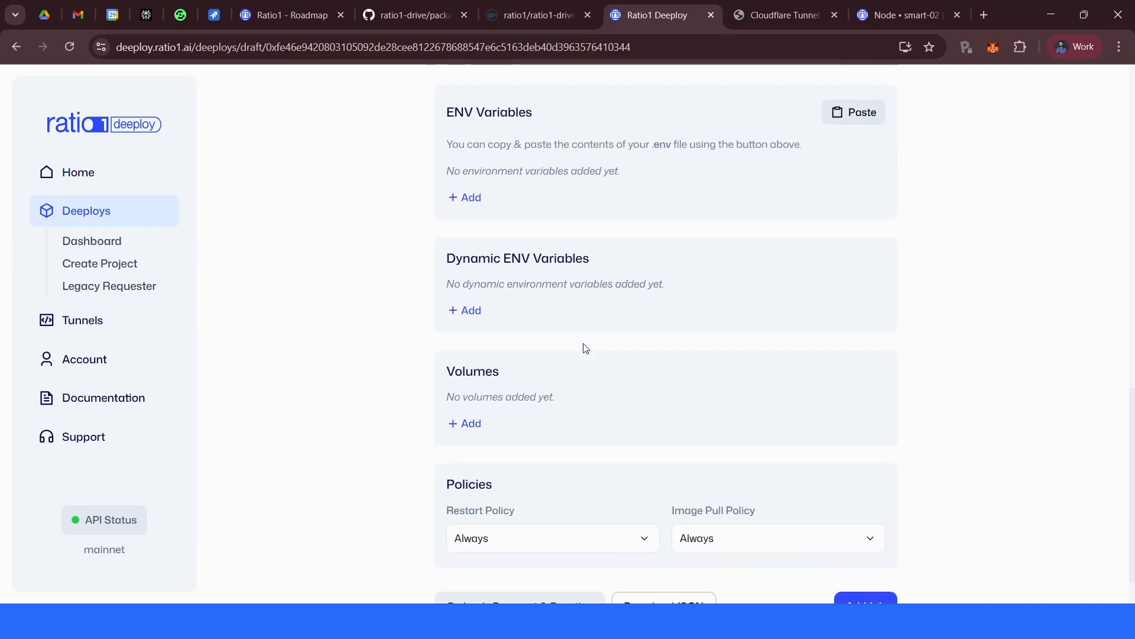
scroll(586, 347, down, 1)
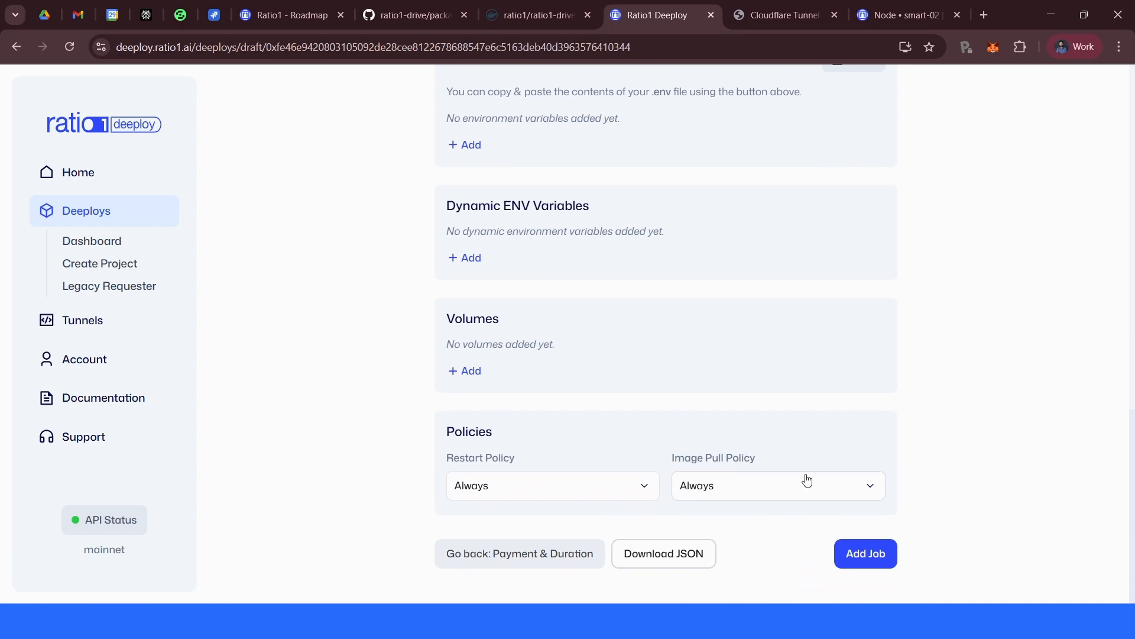
click(731, 490)
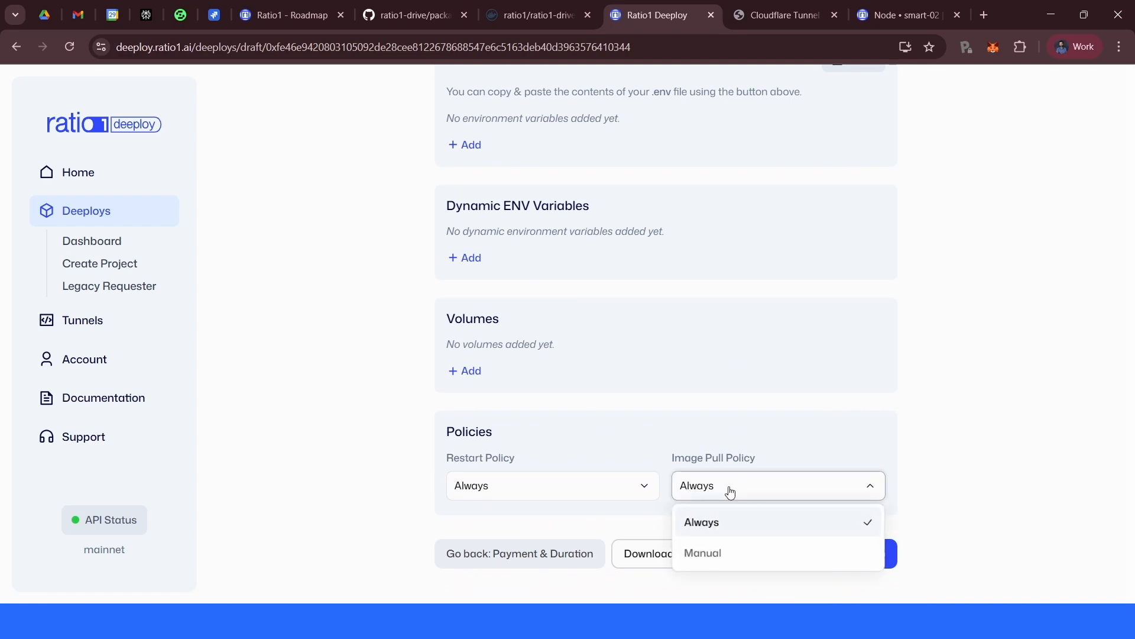
click(744, 494)
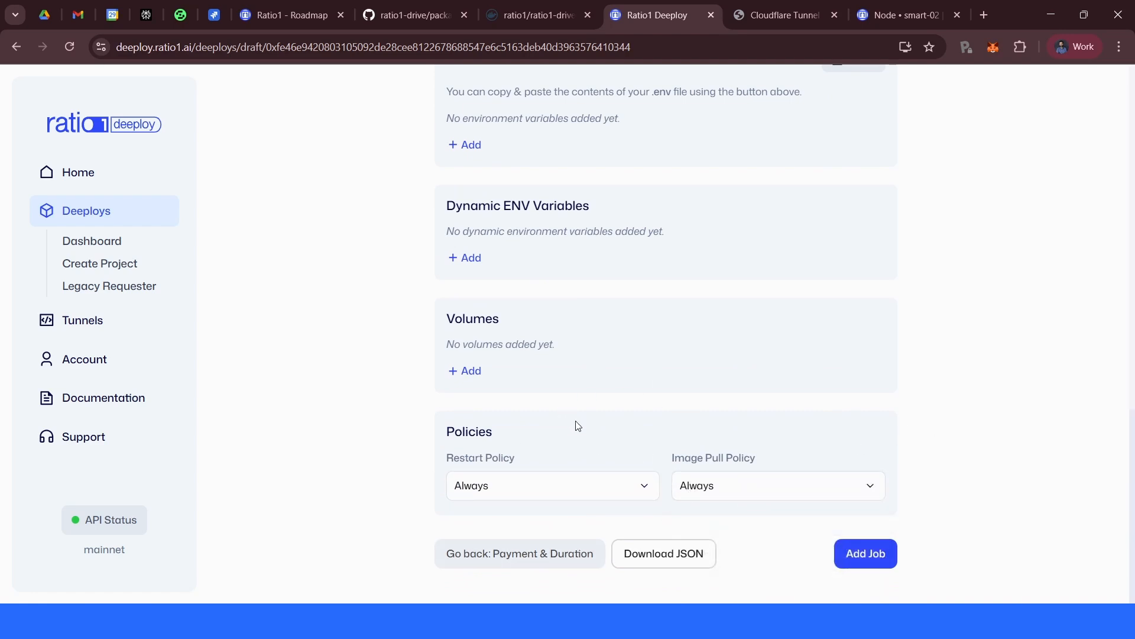
click(867, 554)
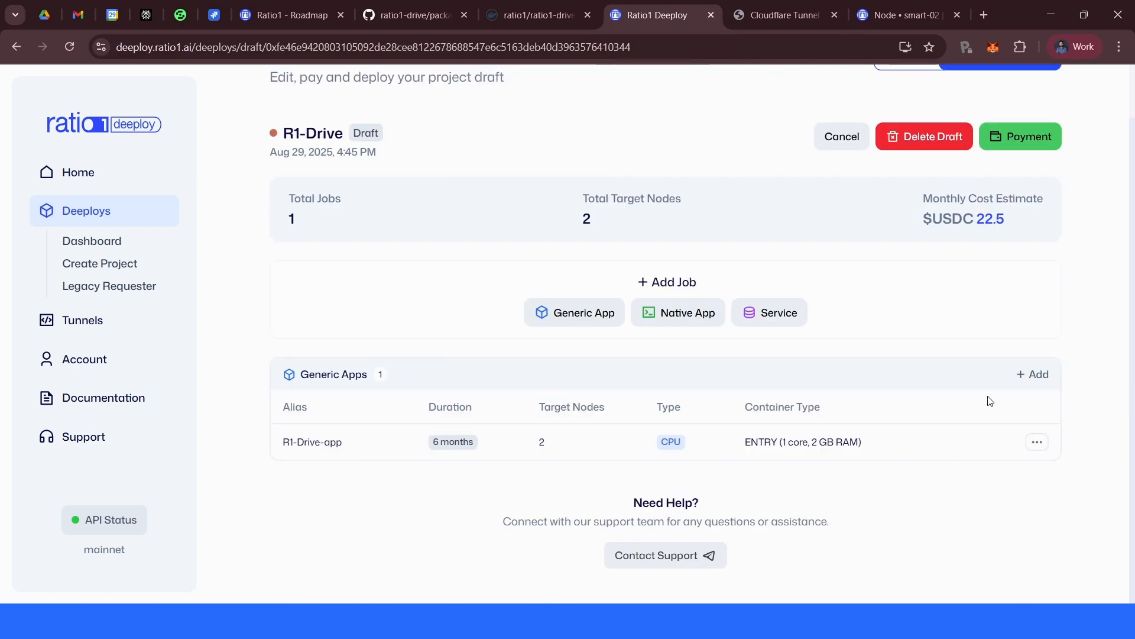
- Review the project draft's job list and monthly cost estimate
scroll(946, 437, up, 1)
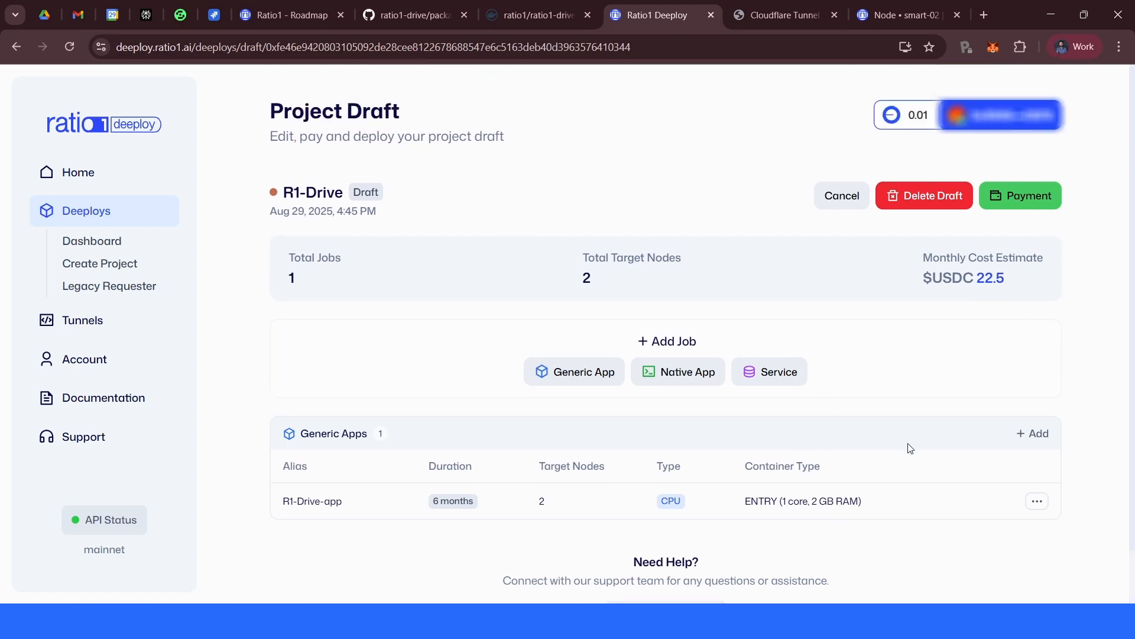
drag(977, 281, 1012, 280)
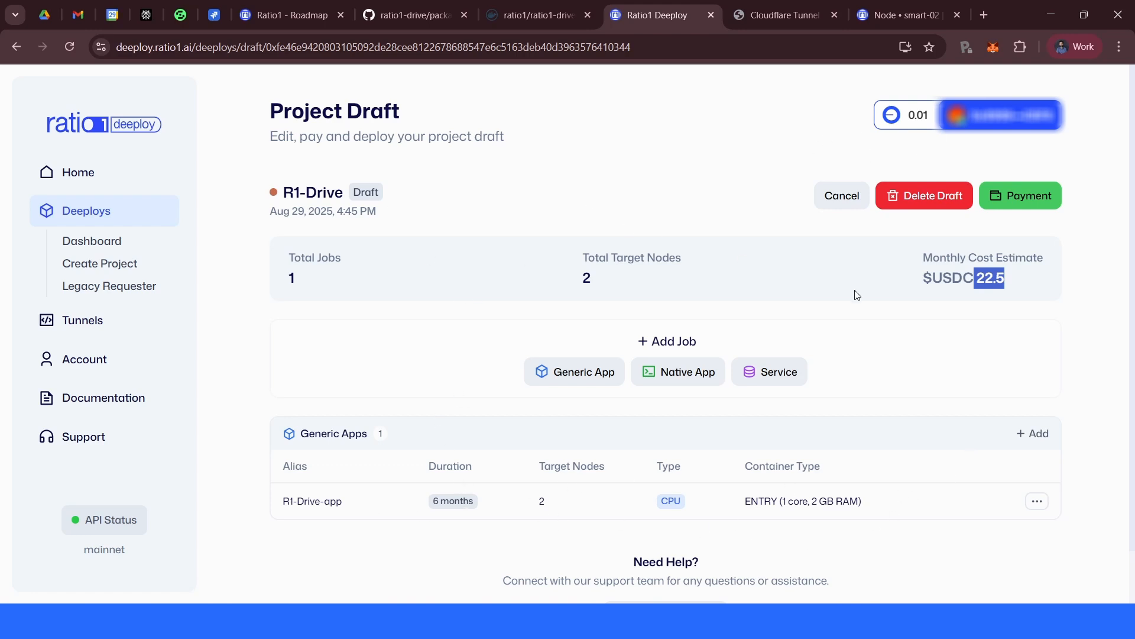
scroll(1100, 380, down, 1)
scroll(1122, 322, up, 1)
click(1123, 322)
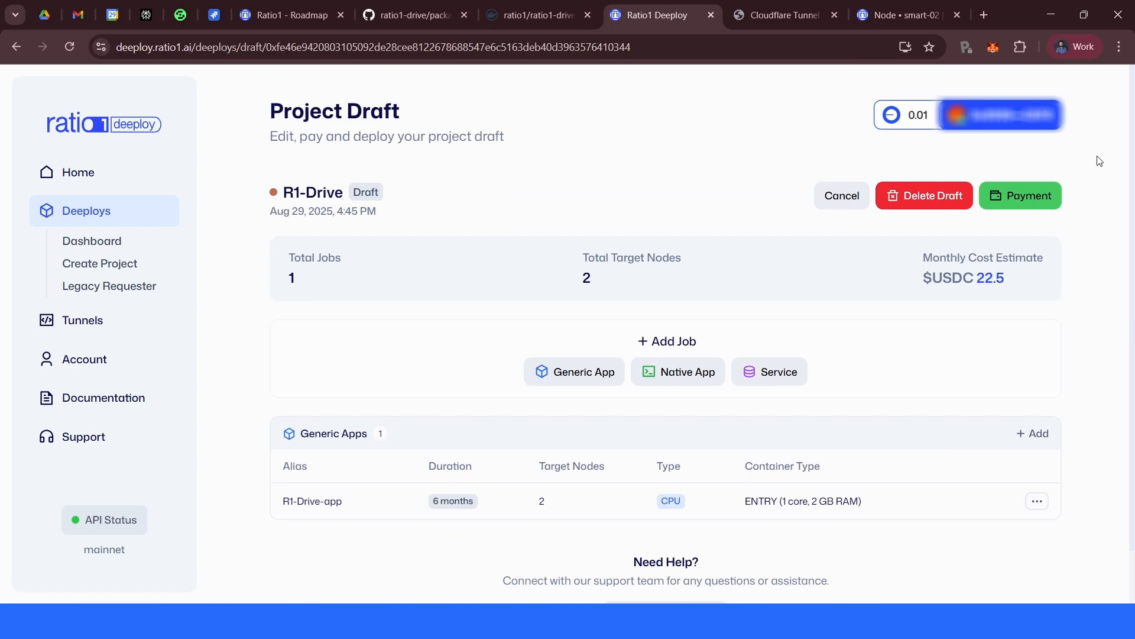
- Proceed to payment and approve the USDC spending in the wallet
click(1020, 196)
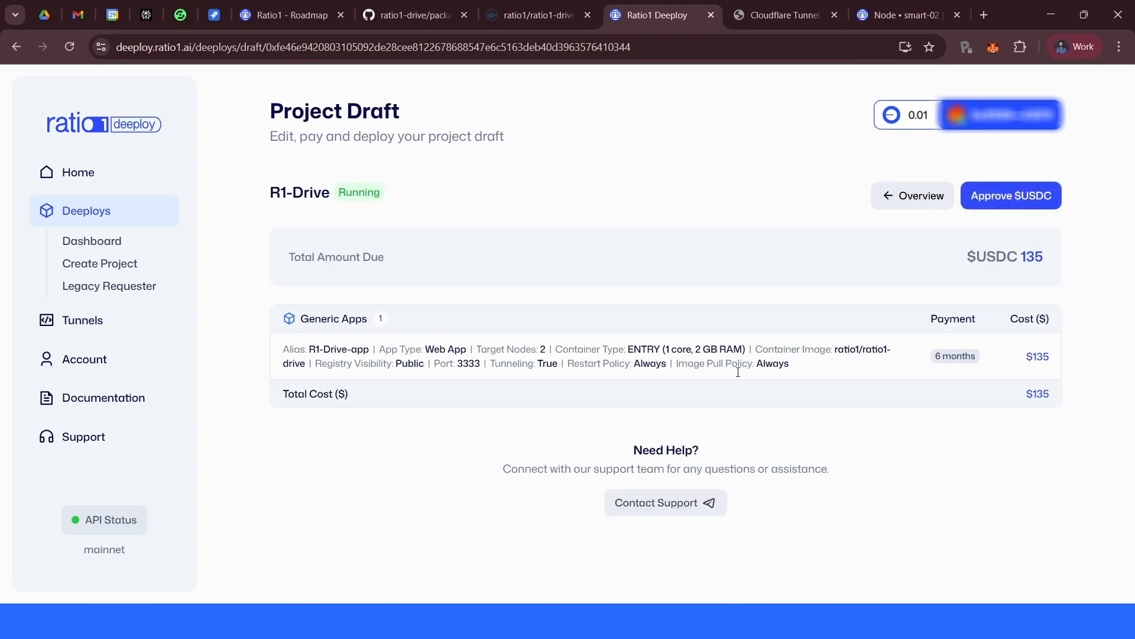
click(992, 196)
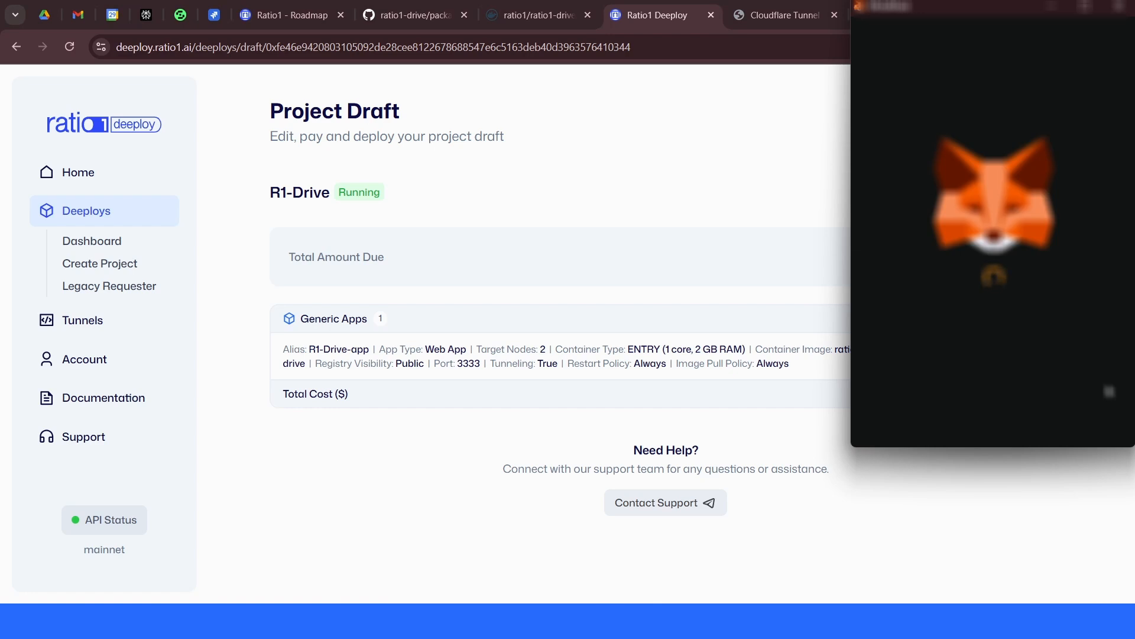
click(1033, 427)
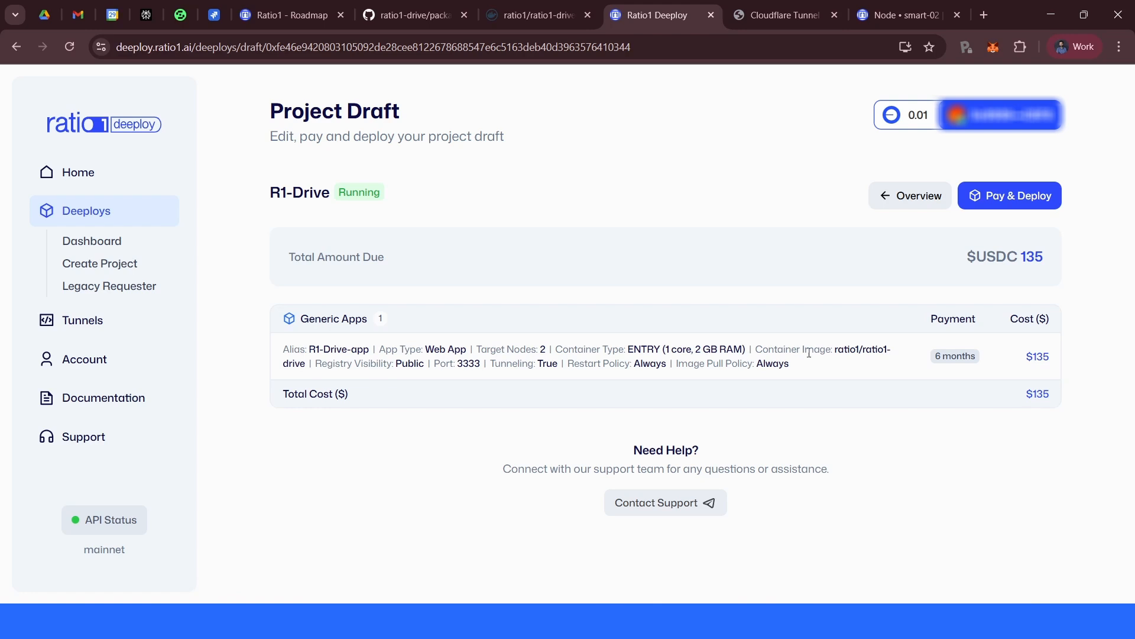
- Pay and deploy the project, confirming the payment transaction and signing the job message in the wallet
click(1024, 192)
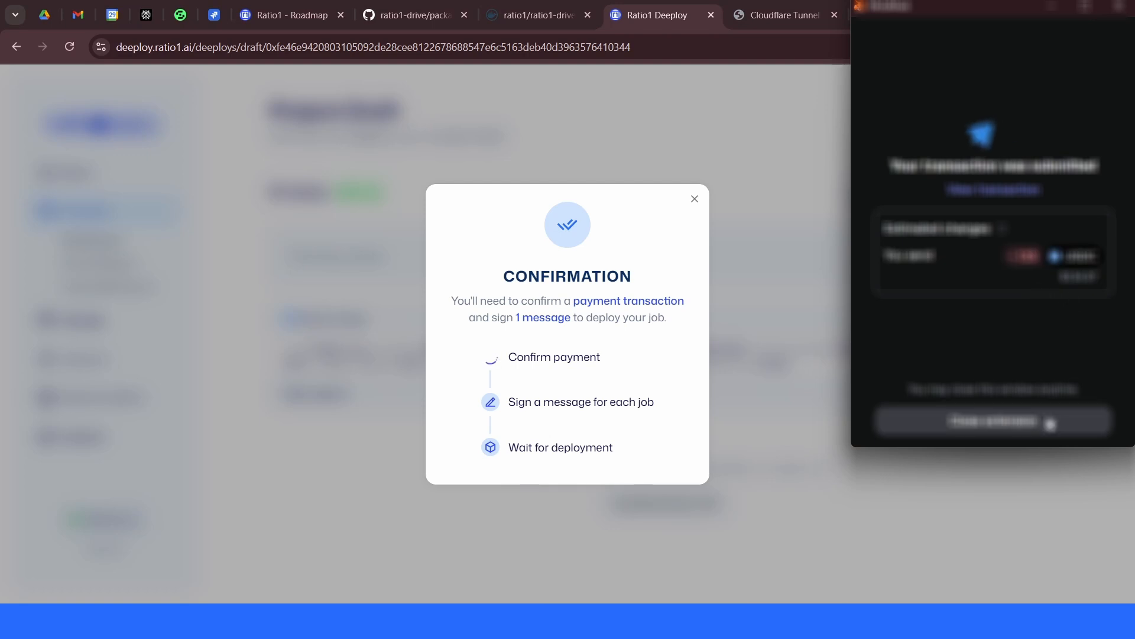
click(1032, 421)
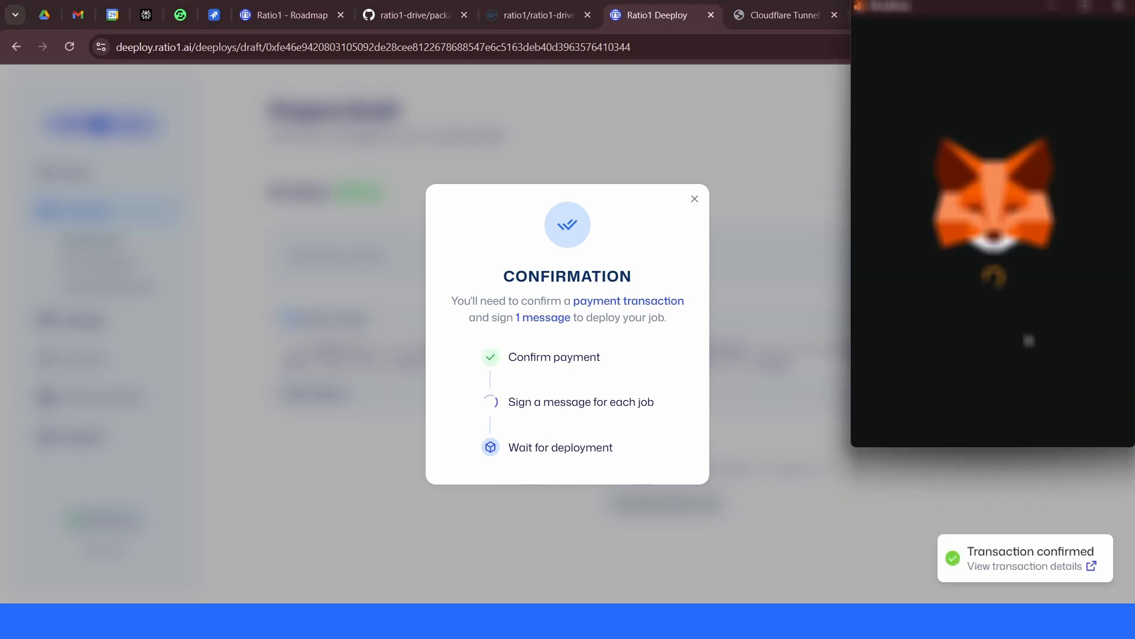
scroll(1011, 264, down, 10)
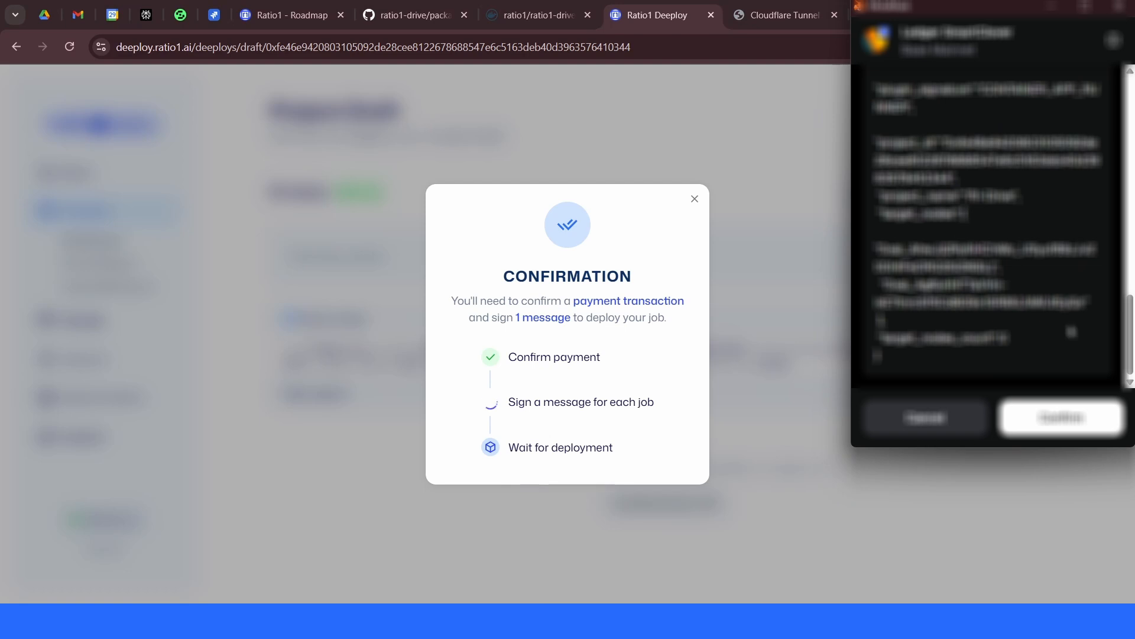
click(1072, 432)
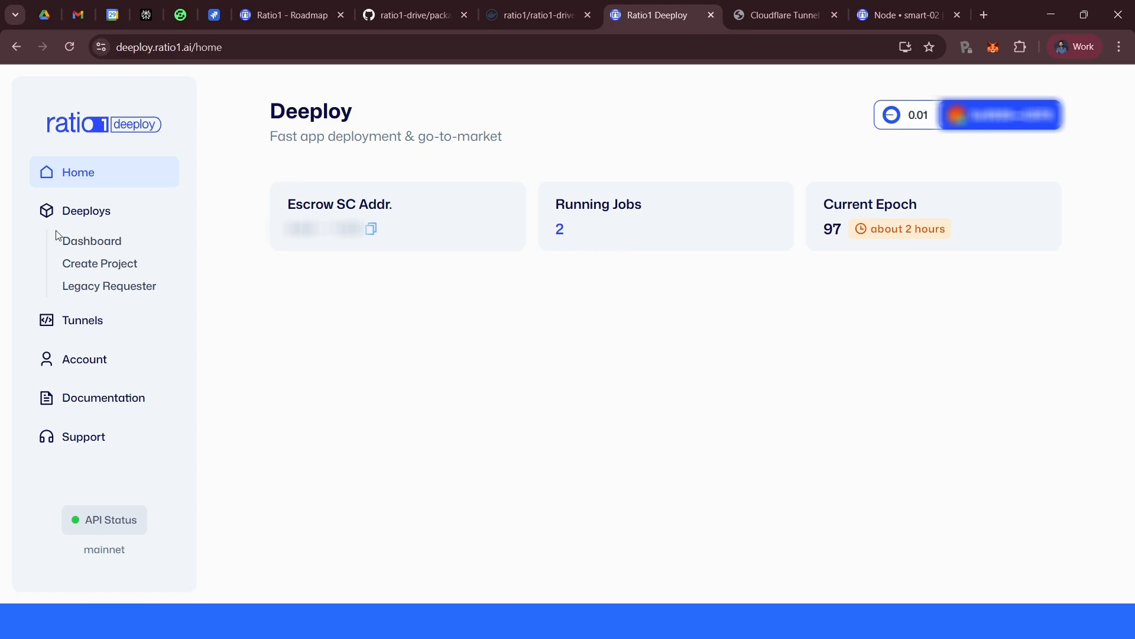
- Open the deployments dashboard and reload the app's tunnel URL in its tab
click(85, 242)
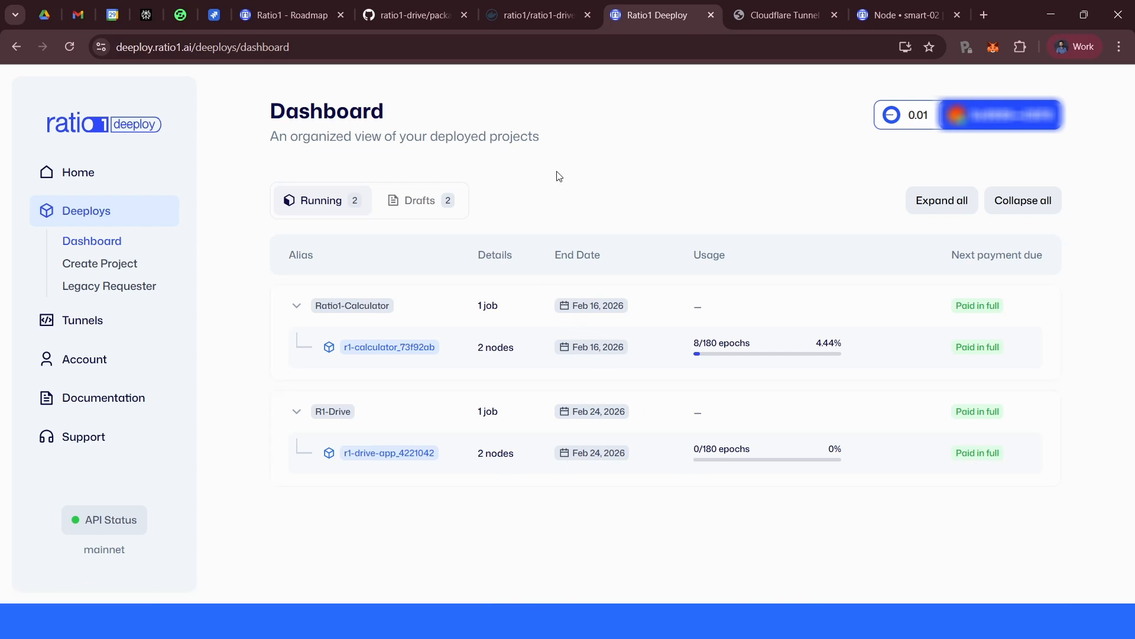
key(ctrl+Tab)
click(238, 47)
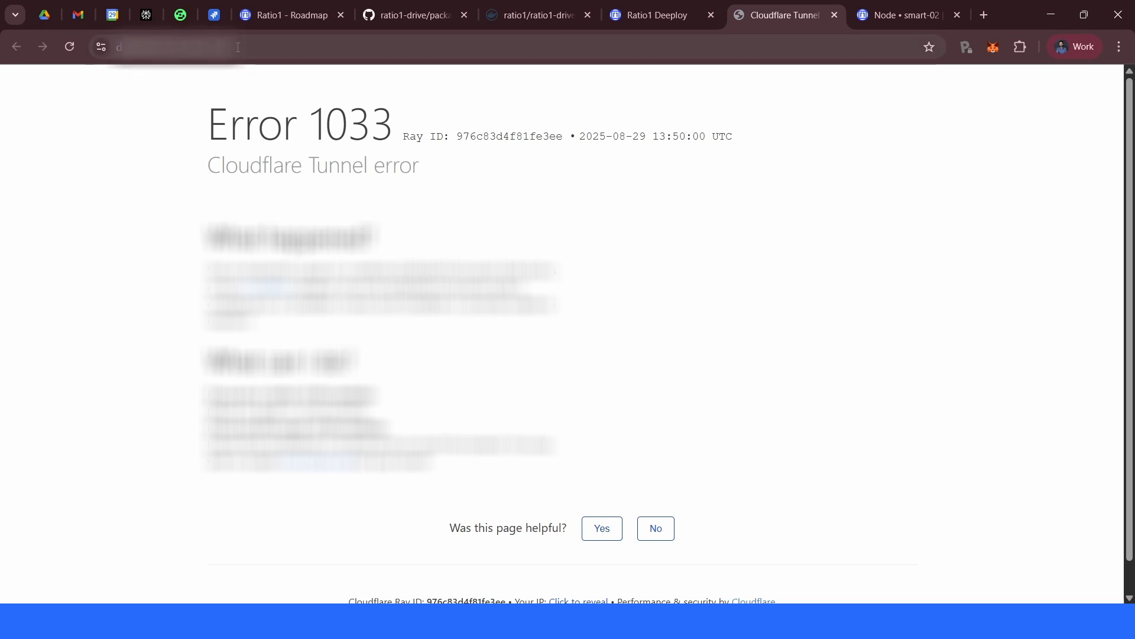
click(256, 43)
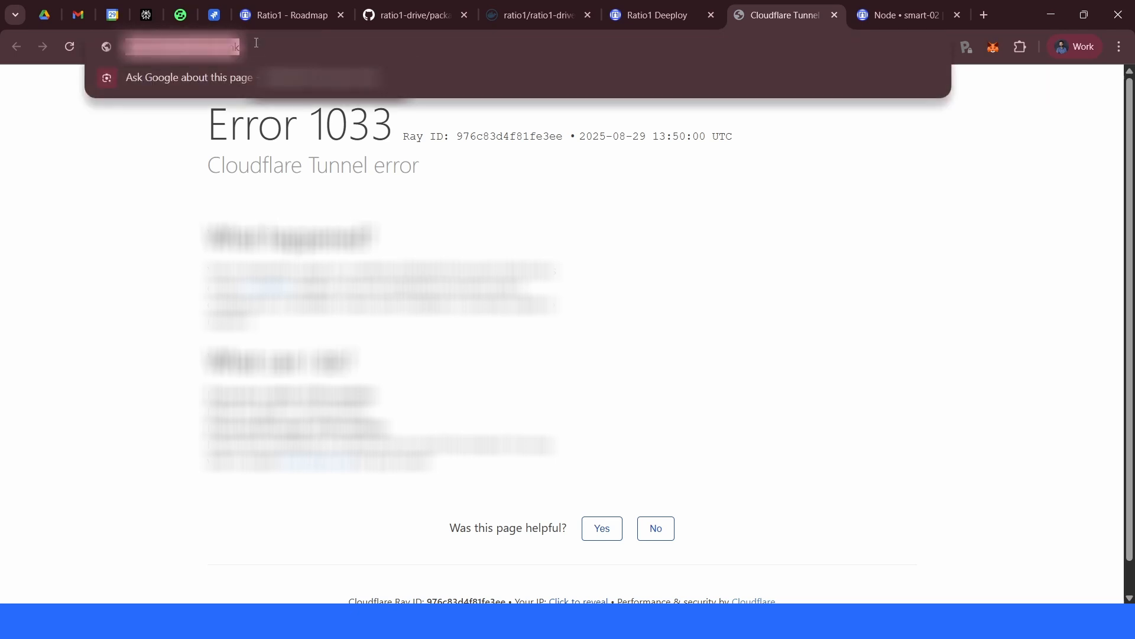
key(Return)
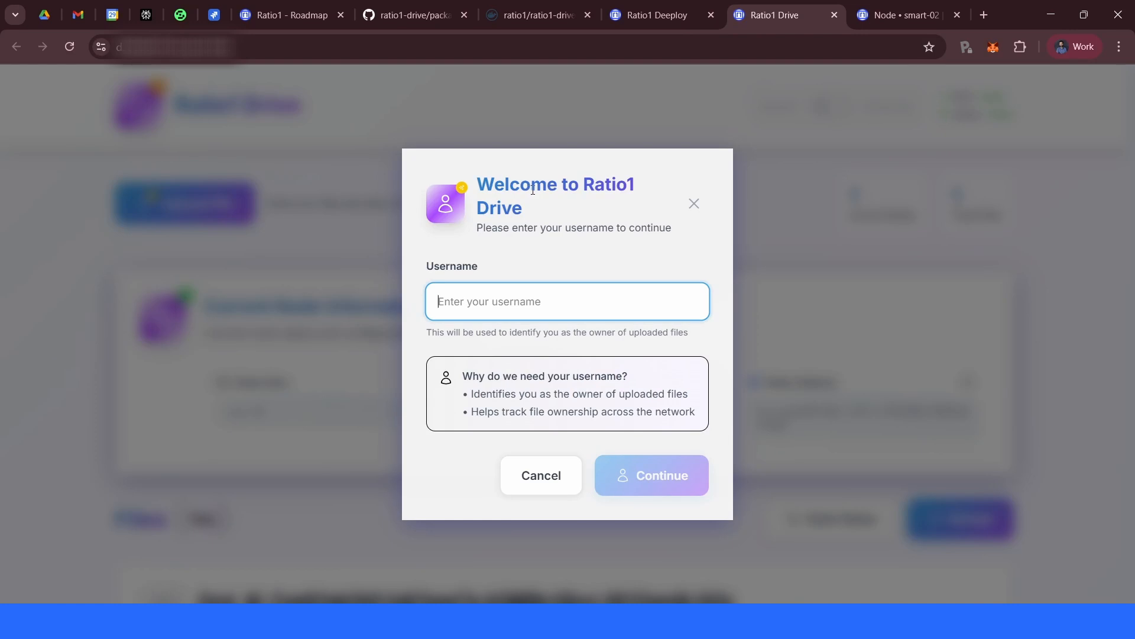
- Sign in to Ratio1 Drive by entering a username
text(Andrei)
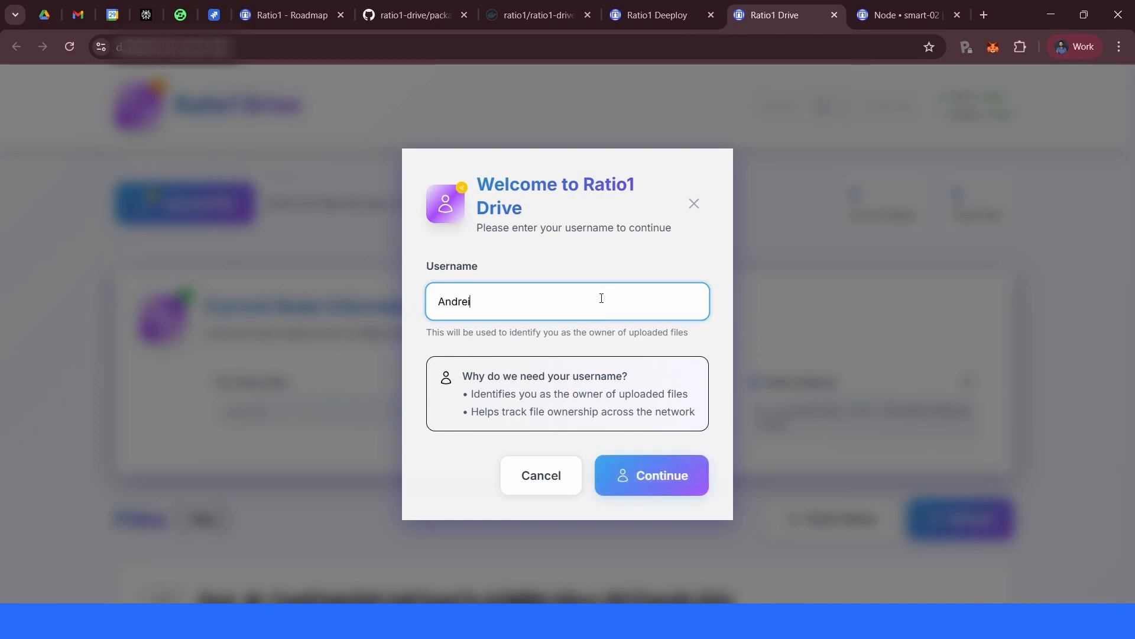
key(Return)
scroll(826, 376, down, 6)
scroll(593, 355, up, 6)
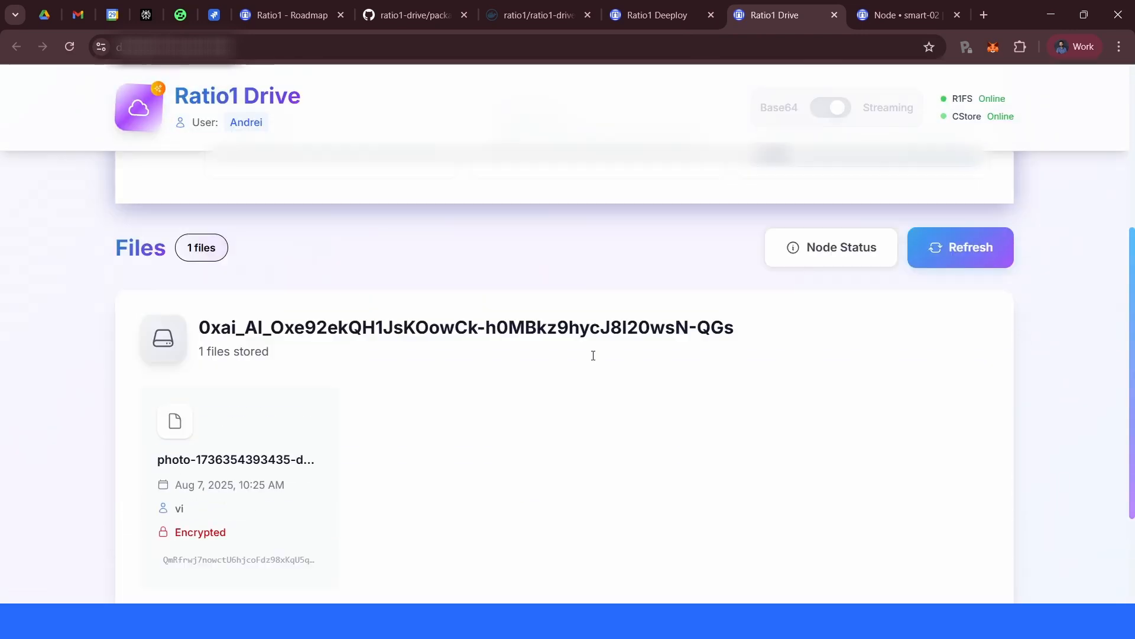
- Browse the Ratio1 Drive node information and stored files, then return to the deployments dashboard
drag(275, 417, 216, 418)
click(373, 417)
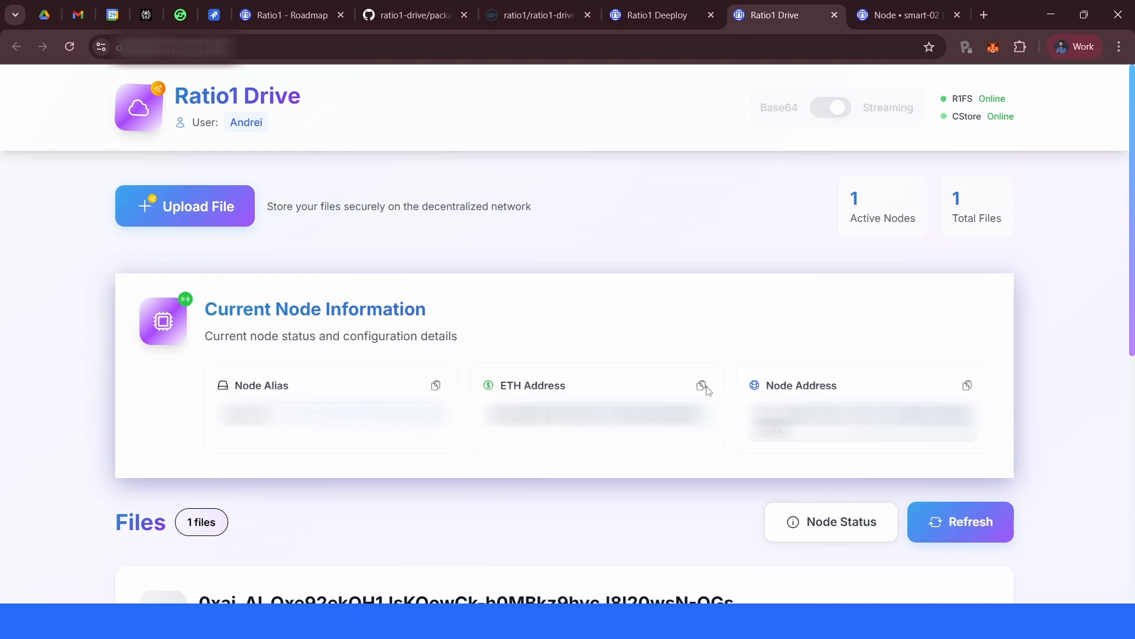
scroll(672, 385, down, 6)
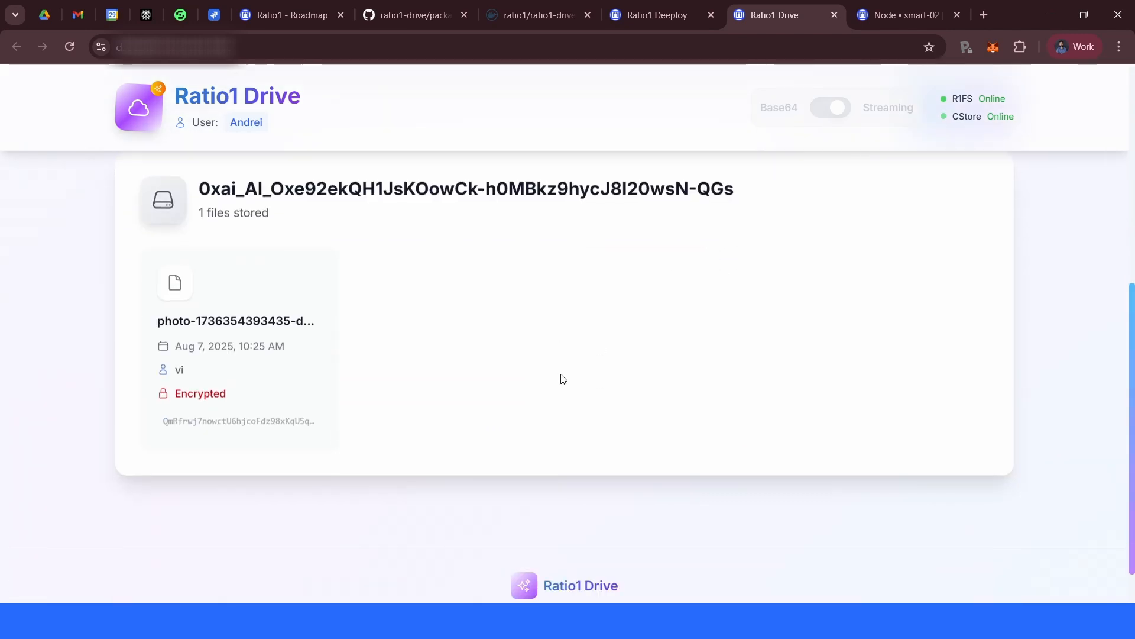
scroll(562, 378, up, 6)
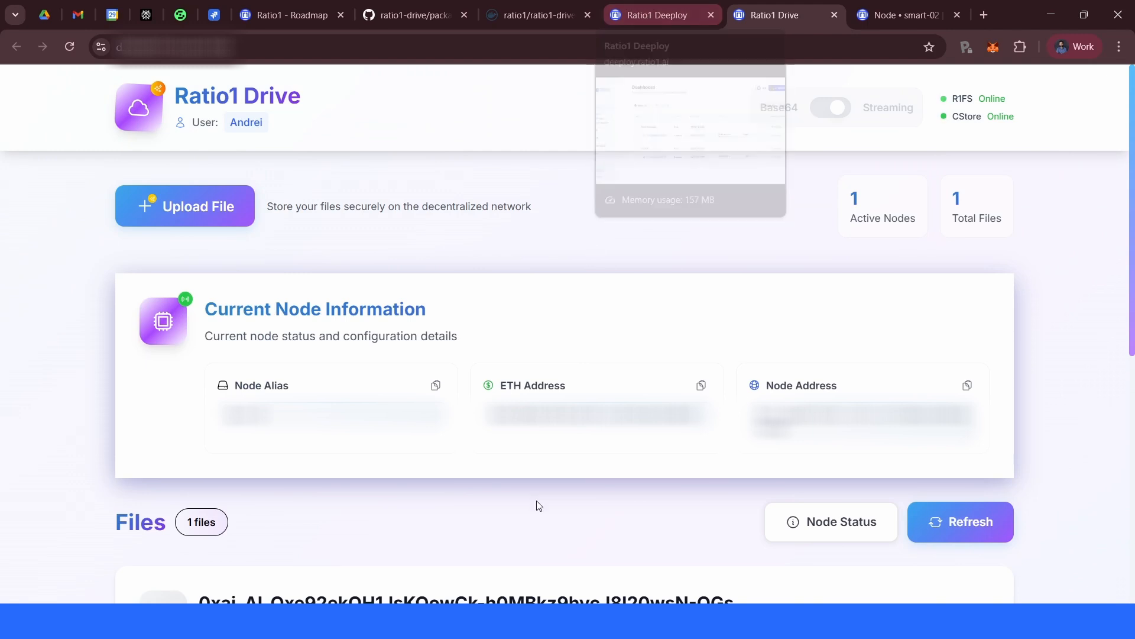
click(670, 17)
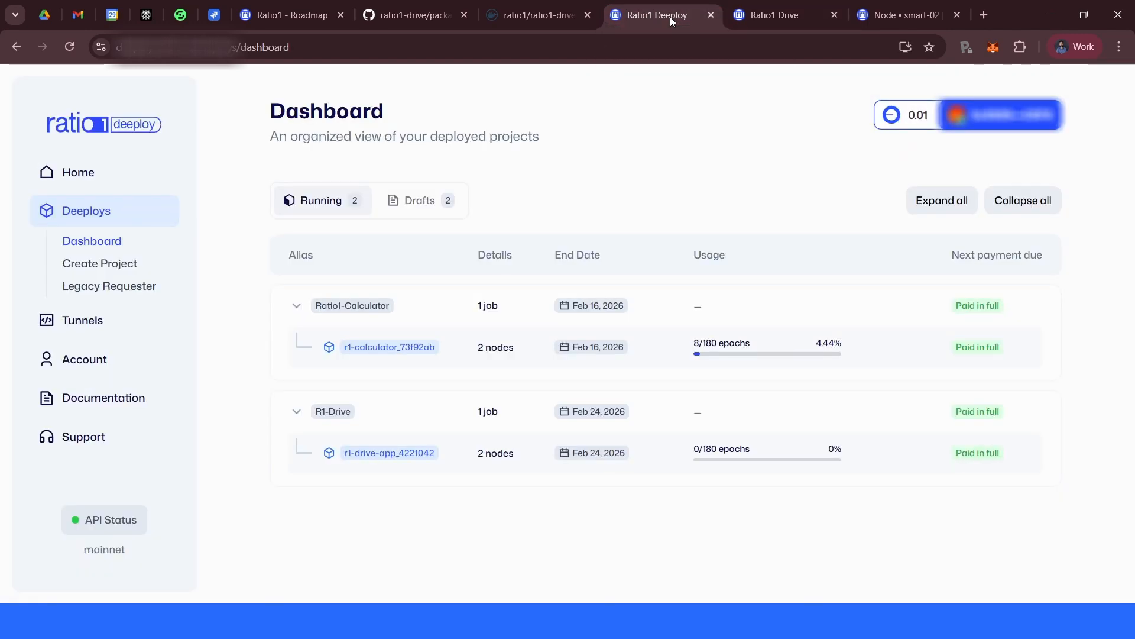